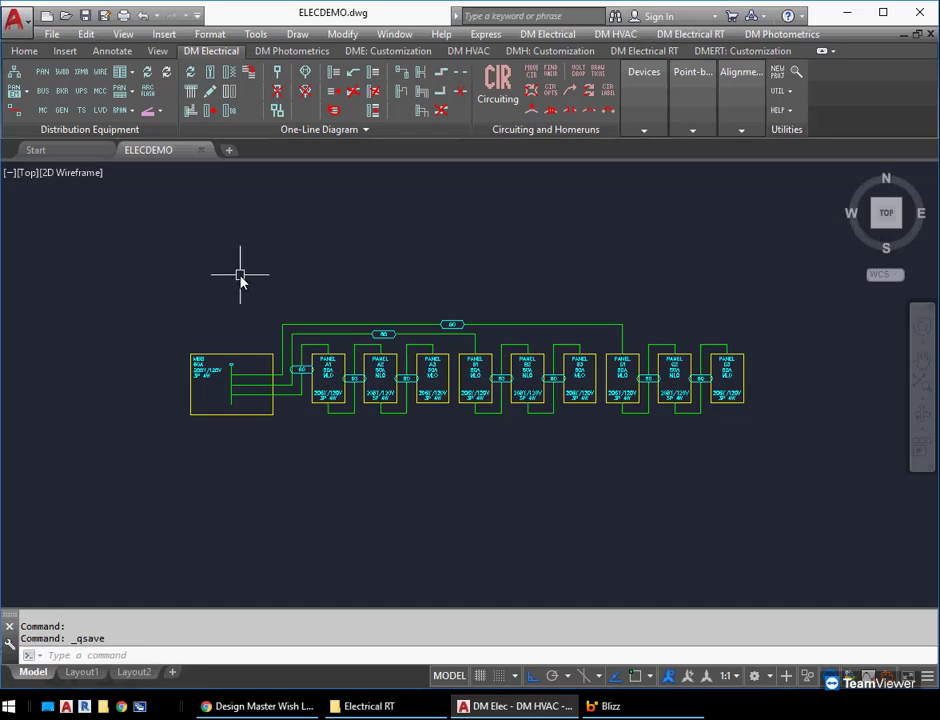
Erase the entire existing one-line diagram, including the MSB switchboard, all the panels and their feeders
{"action": "scroll", "coordinate": [262, 310], "scroll_direction": "up", "scroll_amount": 2}
{"action": "middle_click_drag", "start_coordinate": [225, 281], "coordinate": [192, 267]}
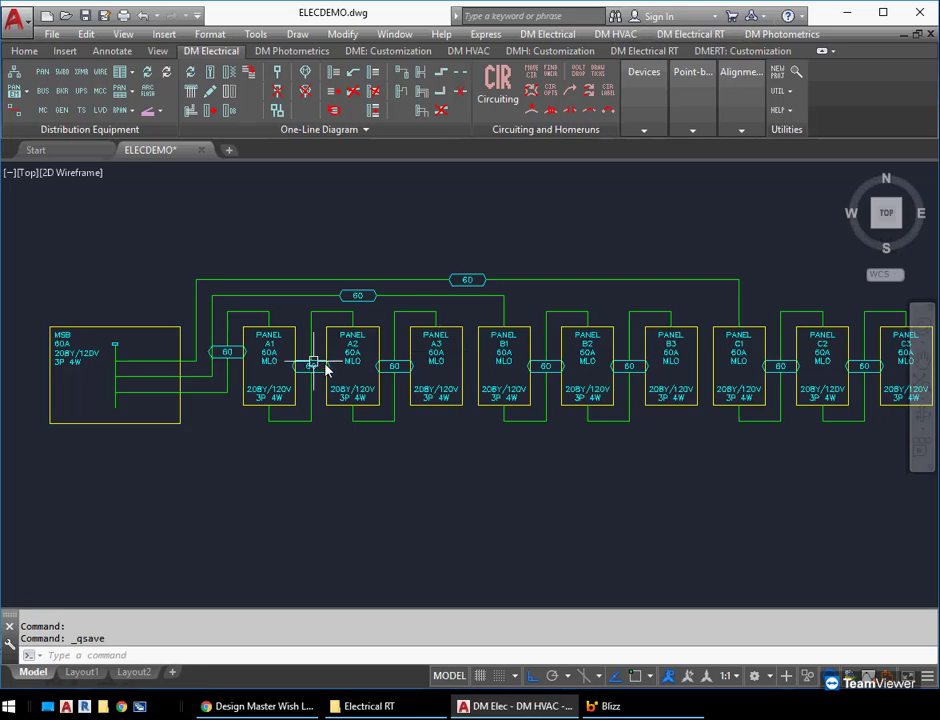
{"action": "mouse_move", "coordinate": [412, 372]}
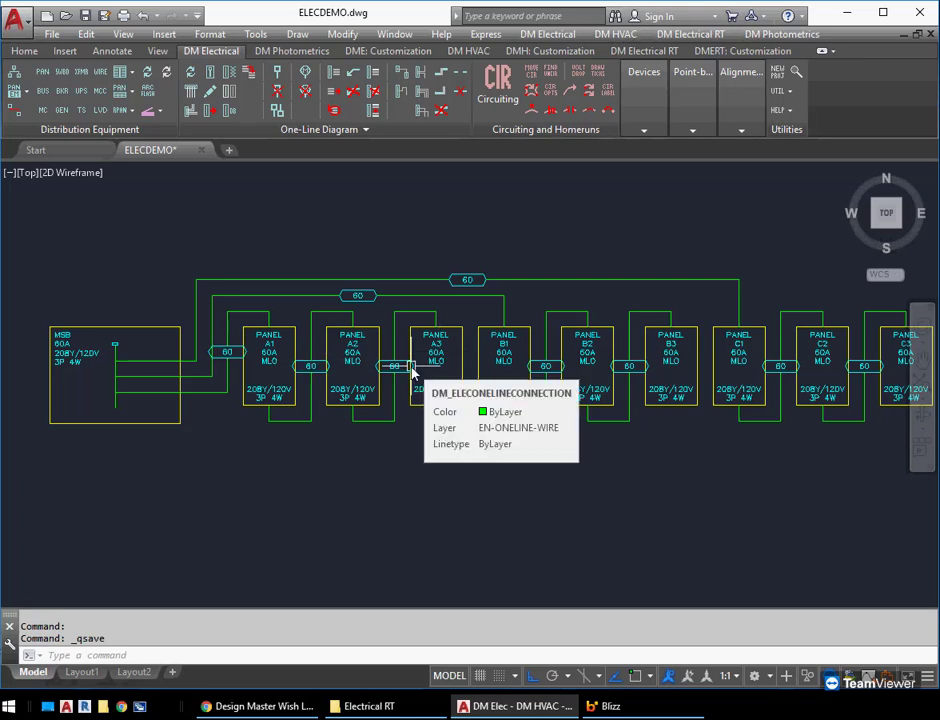
{"action": "scroll", "coordinate": [378, 430], "scroll_direction": "down", "scroll_amount": 2}
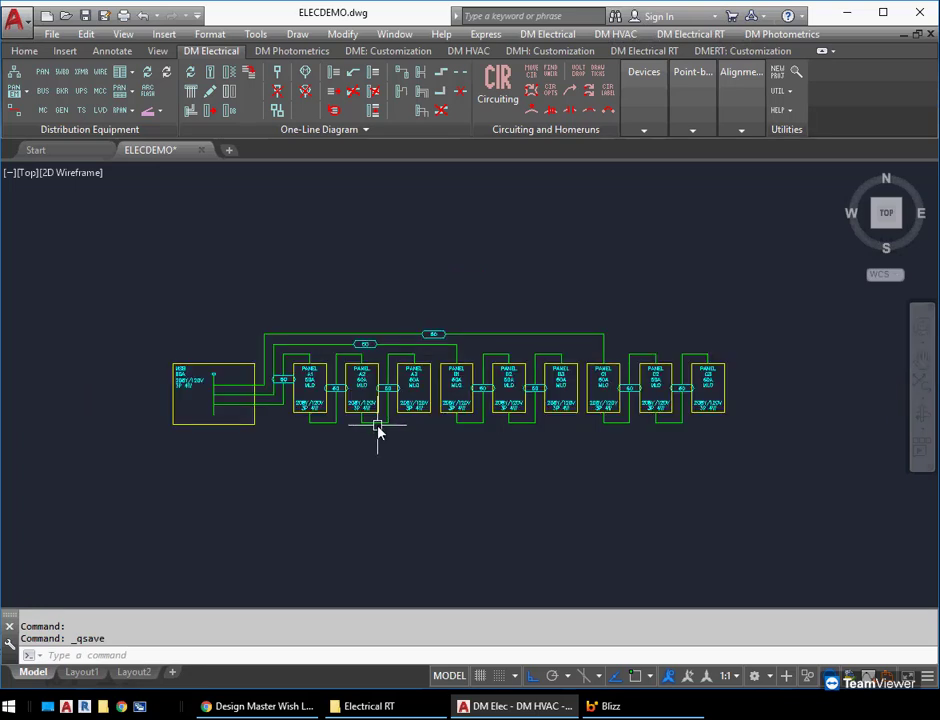
{"action": "mouse_move", "coordinate": [378, 430]}
{"action": "type", "text": "E"}
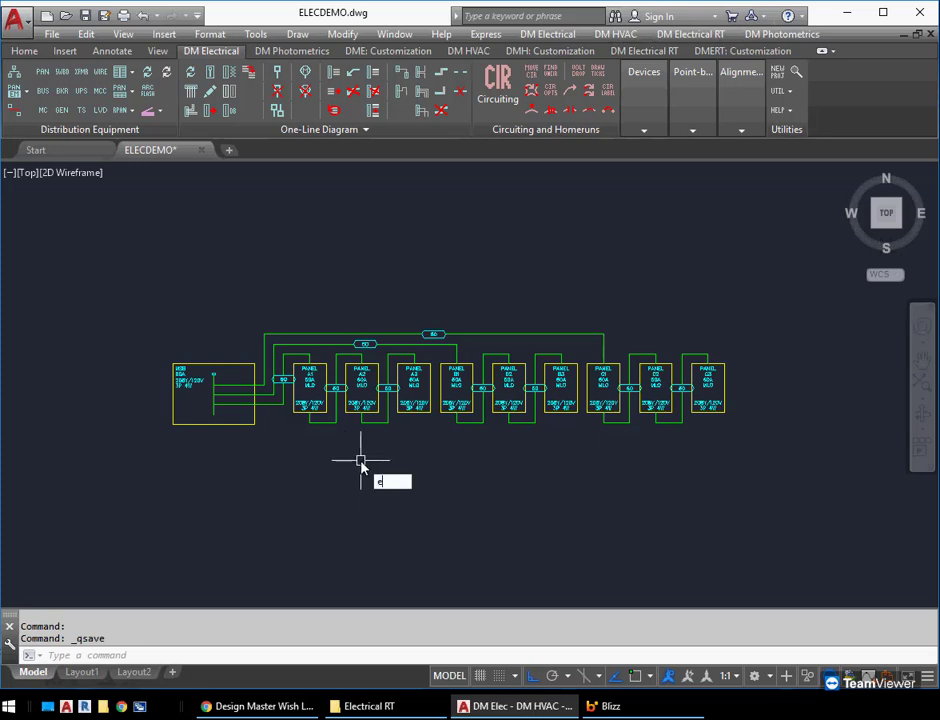
{"action": "key", "text": "Return"}
{"action": "left_click", "coordinate": [781, 478]}
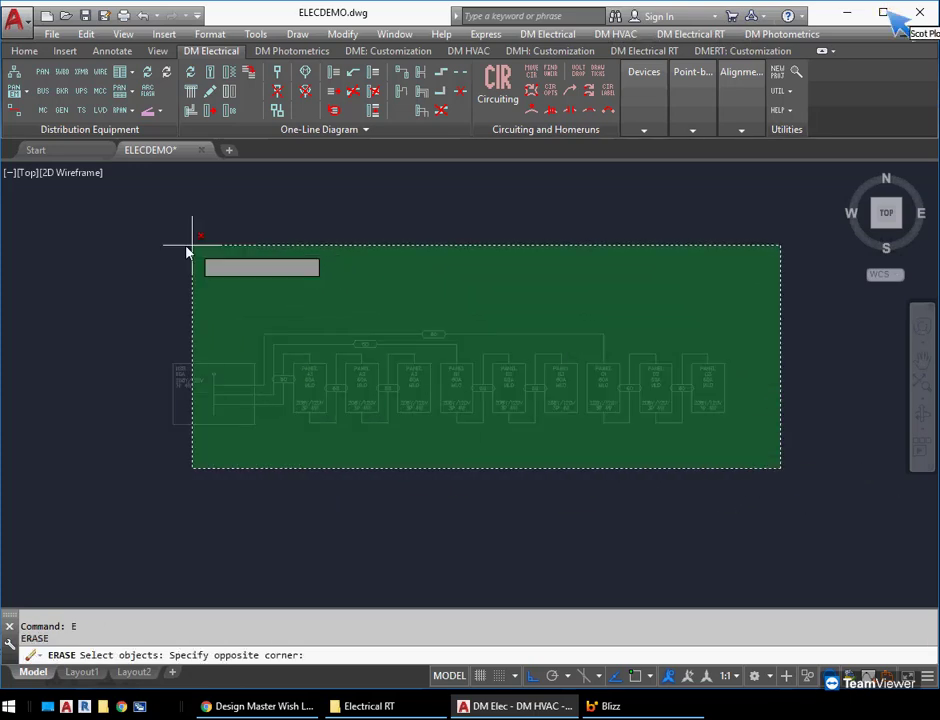
{"action": "left_click", "coordinate": [137, 248]}
{"action": "key", "text": "Return"}
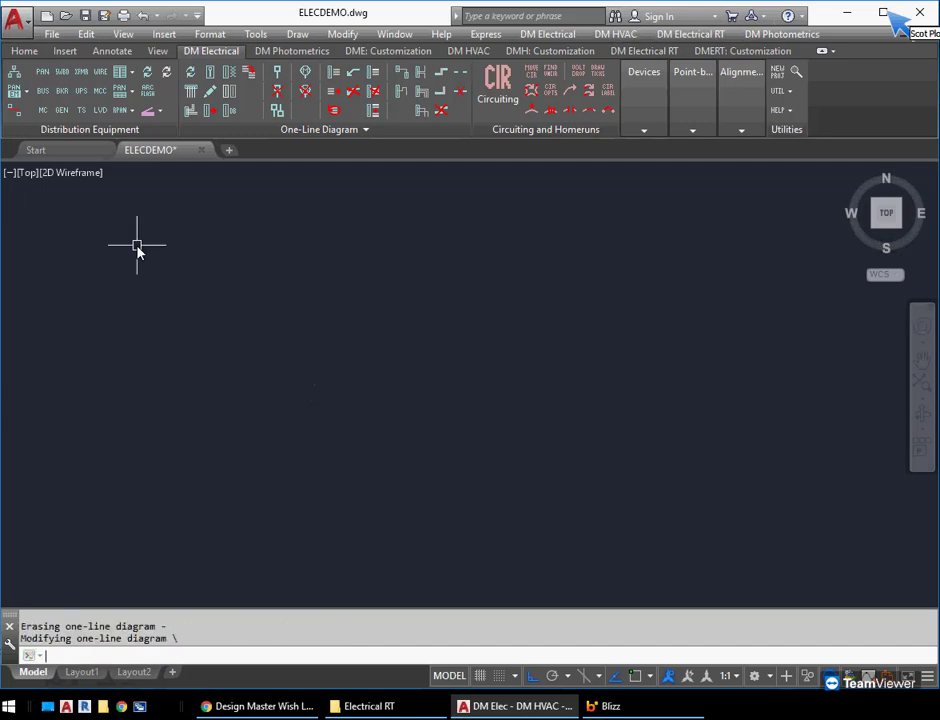
Insert the MSB switchboard into the empty drawing using the "Switchboard, Horizontal" block
{"action": "left_click", "coordinate": [210, 74]}
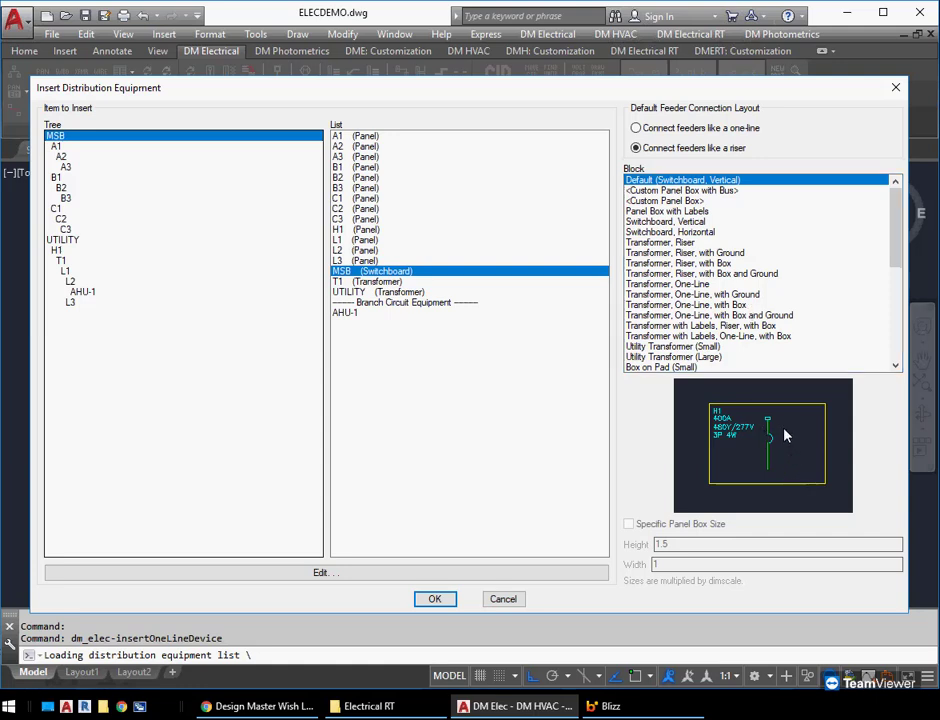
{"action": "left_click", "coordinate": [698, 222]}
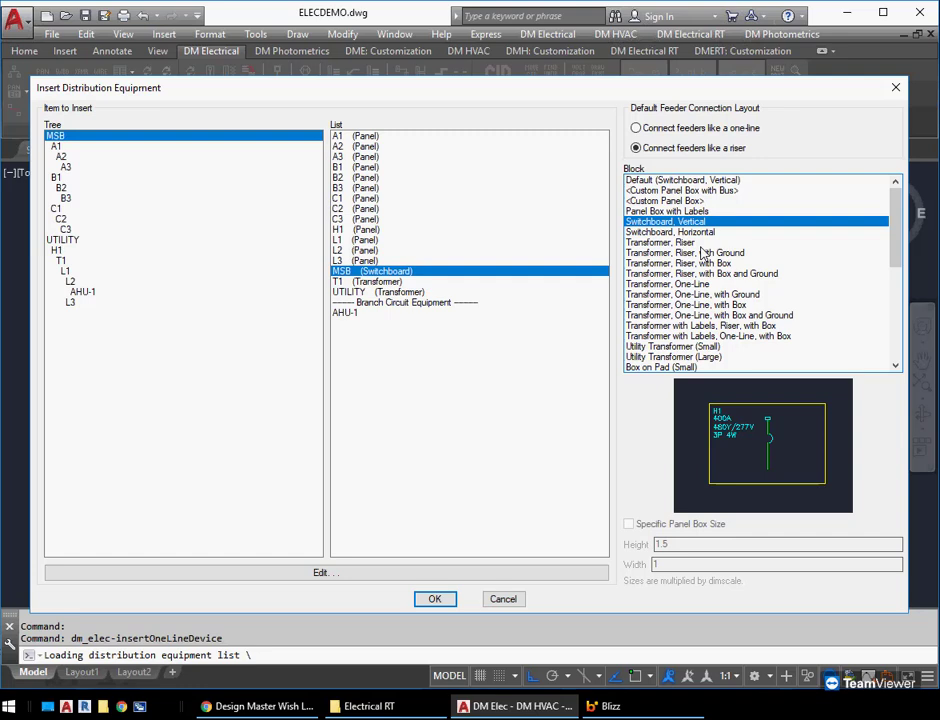
{"action": "left_click", "coordinate": [706, 233]}
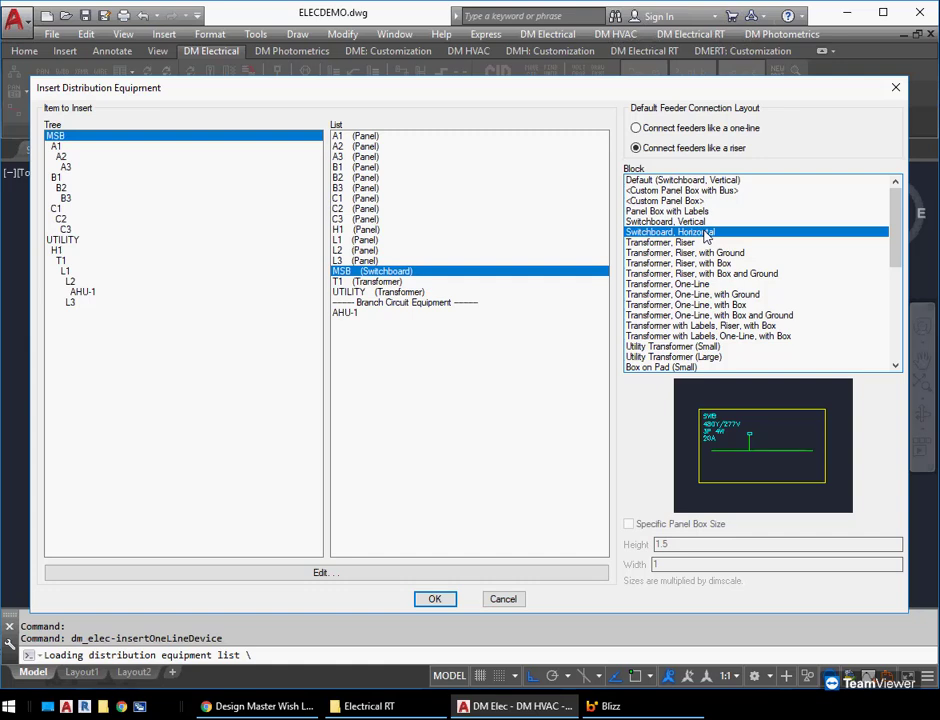
{"action": "left_click", "coordinate": [434, 598]}
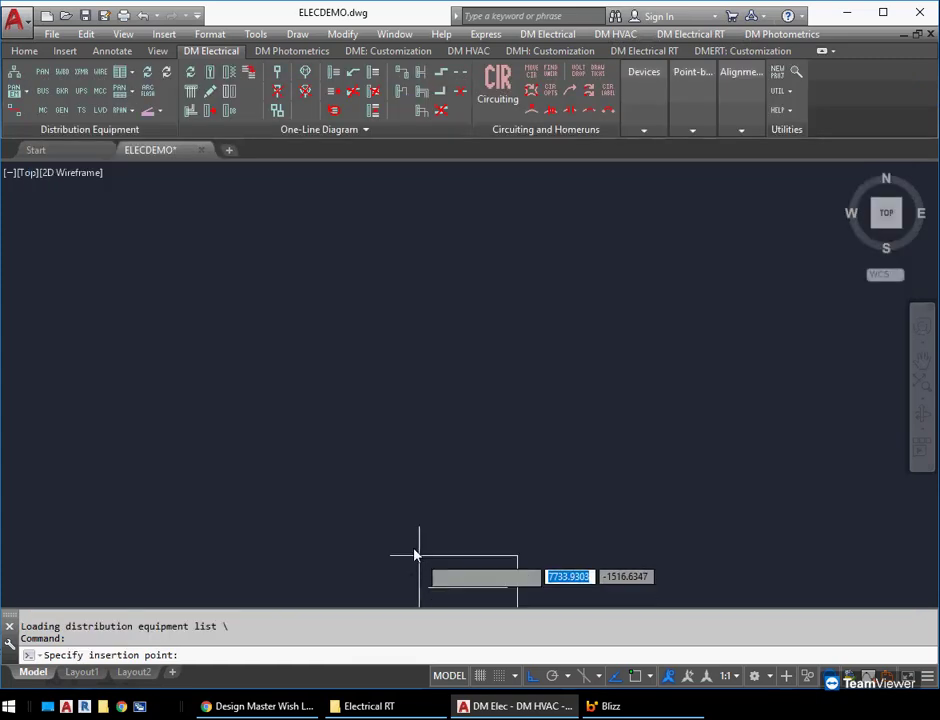
{"action": "left_click", "coordinate": [190, 419]}
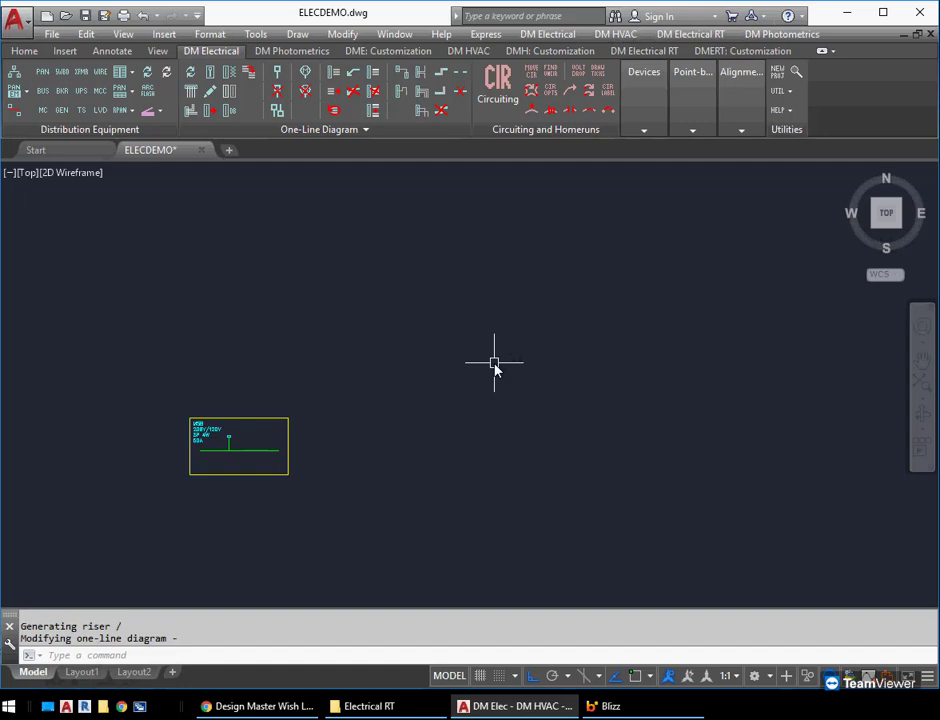
Try widening only the MSB switchboard's outline by stretching its upper-right corner grip, and undo the stretch
{"action": "scroll", "coordinate": [238, 470], "scroll_direction": "up", "scroll_amount": 4}
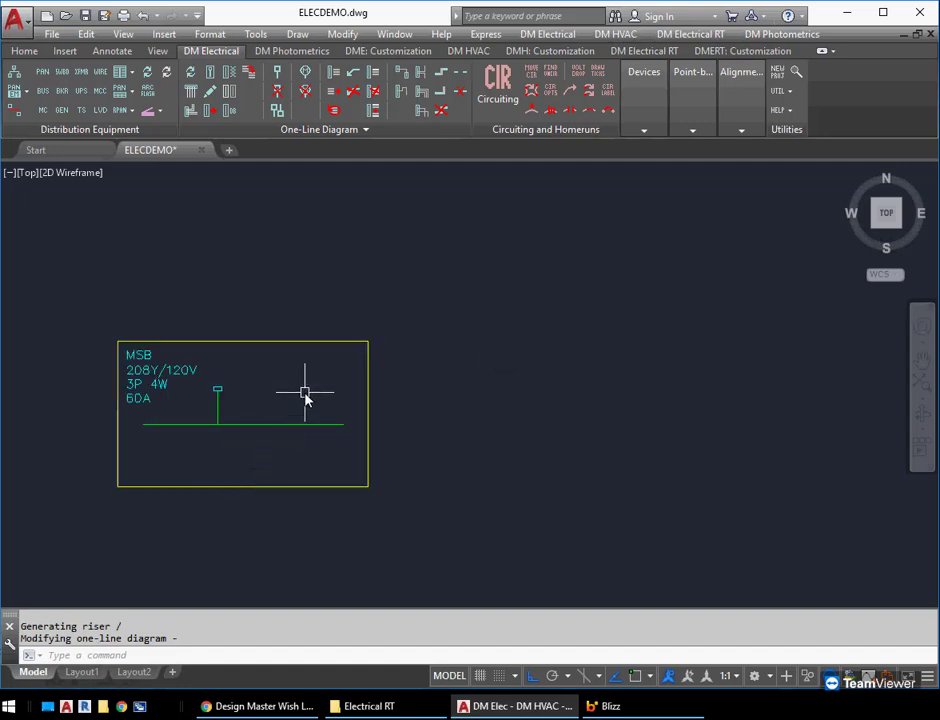
{"action": "left_click", "coordinate": [366, 385]}
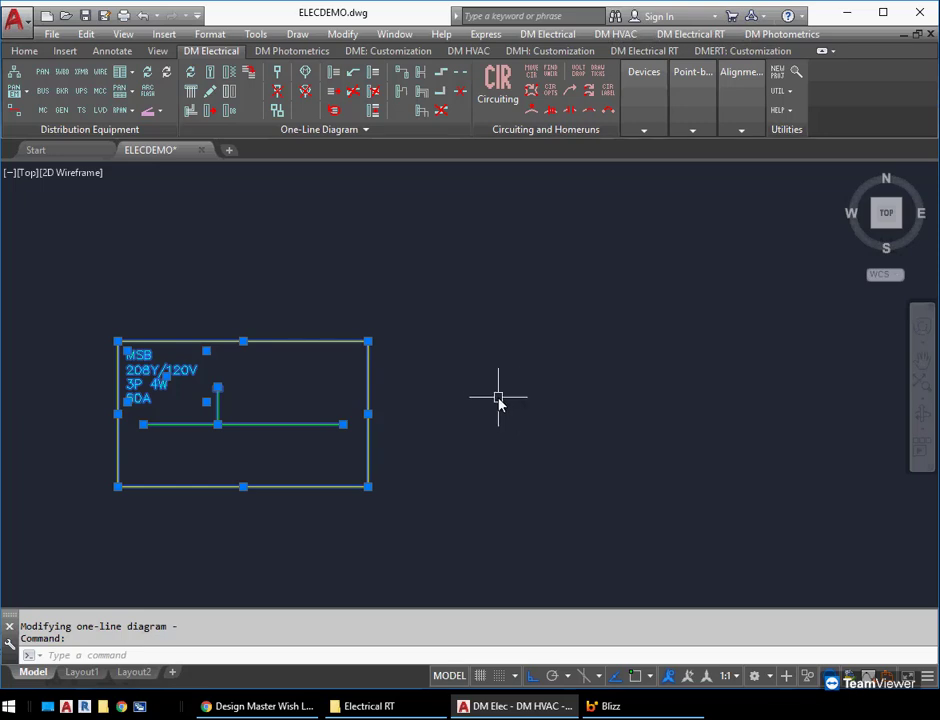
{"action": "left_click", "coordinate": [367, 341]}
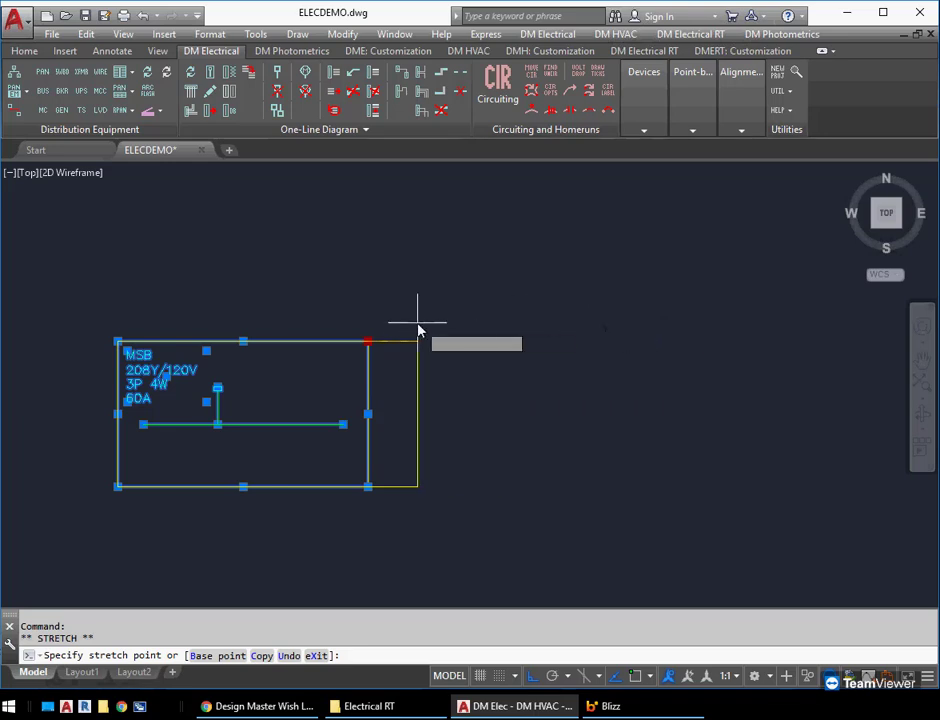
{"action": "left_click", "coordinate": [554, 326]}
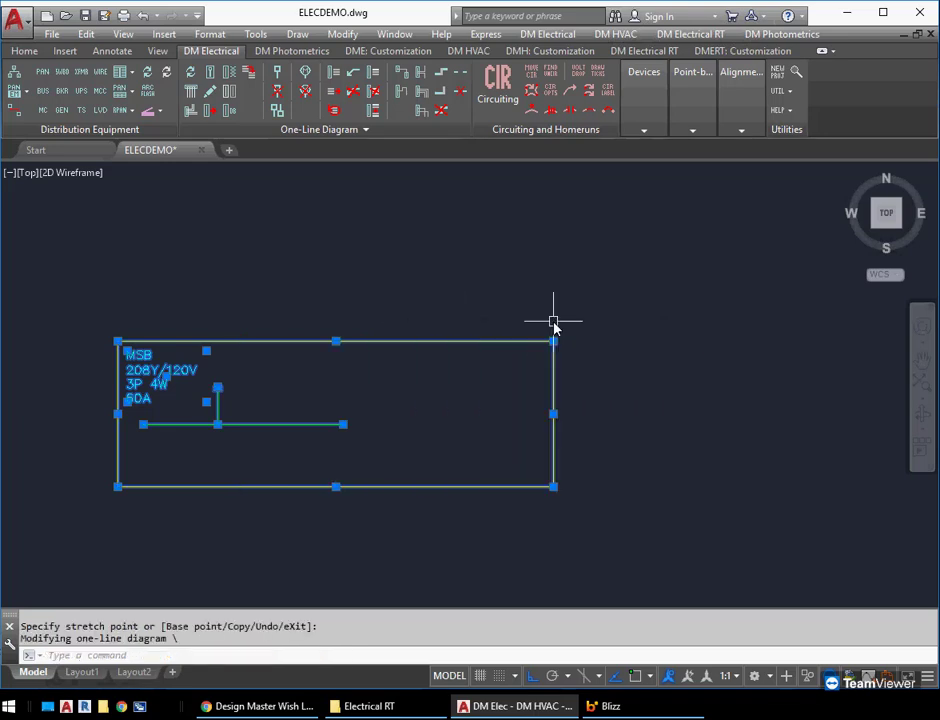
{"action": "key", "text": "Escape"}
{"action": "key", "text": "ctrl+z"}
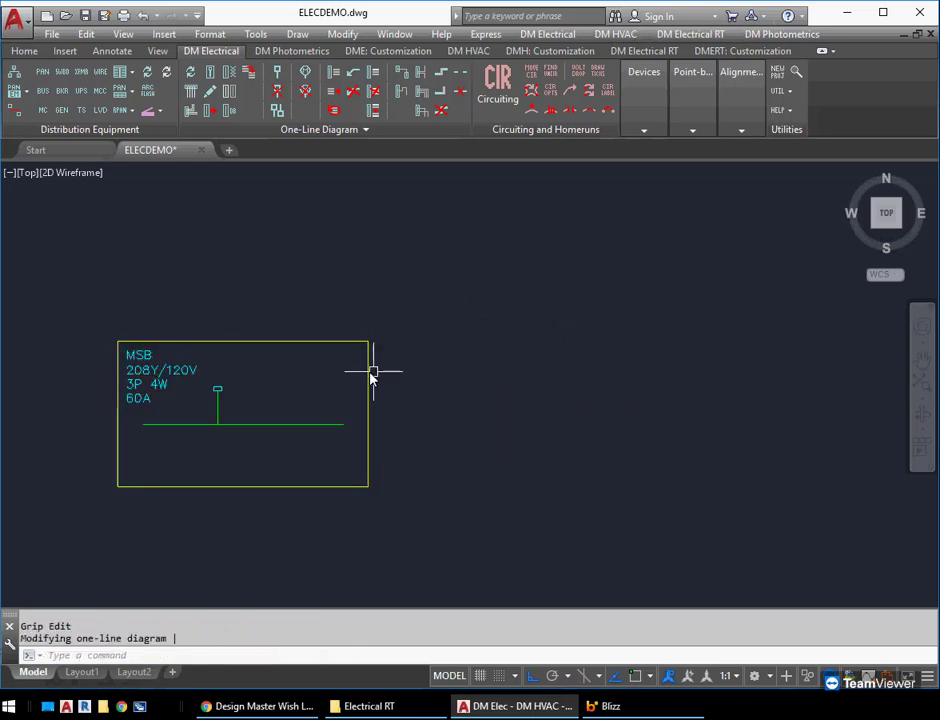
Widen the MSB switchboard together with its horizontal bus by stretching the midpoint of its right edge outward
{"action": "left_click", "coordinate": [366, 398]}
{"action": "left_click", "coordinate": [368, 413]}
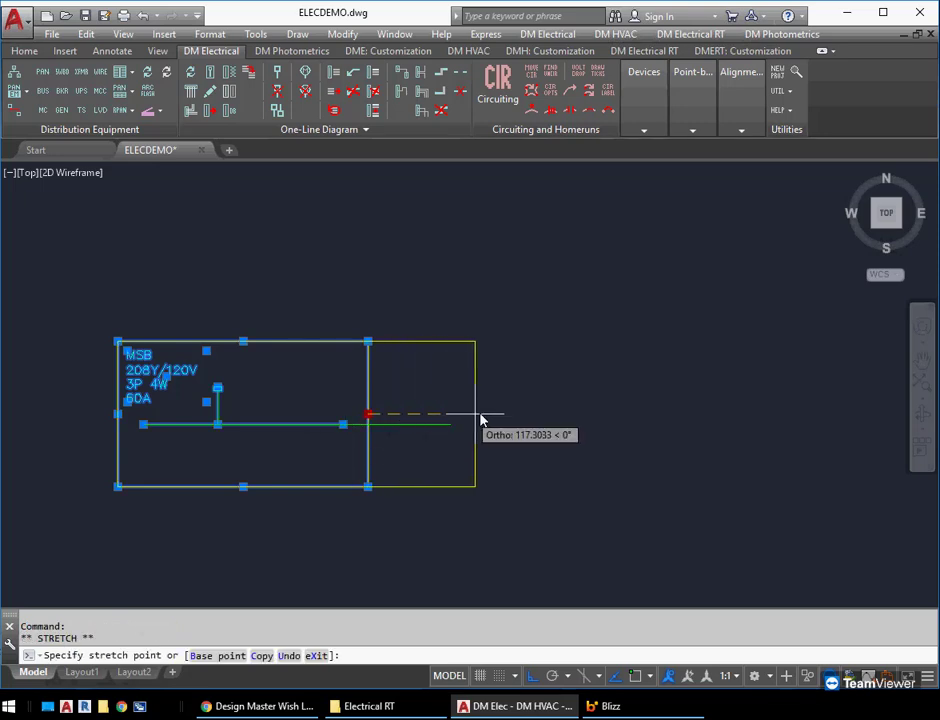
{"action": "scroll", "coordinate": [639, 400], "scroll_direction": "down", "scroll_amount": 2}
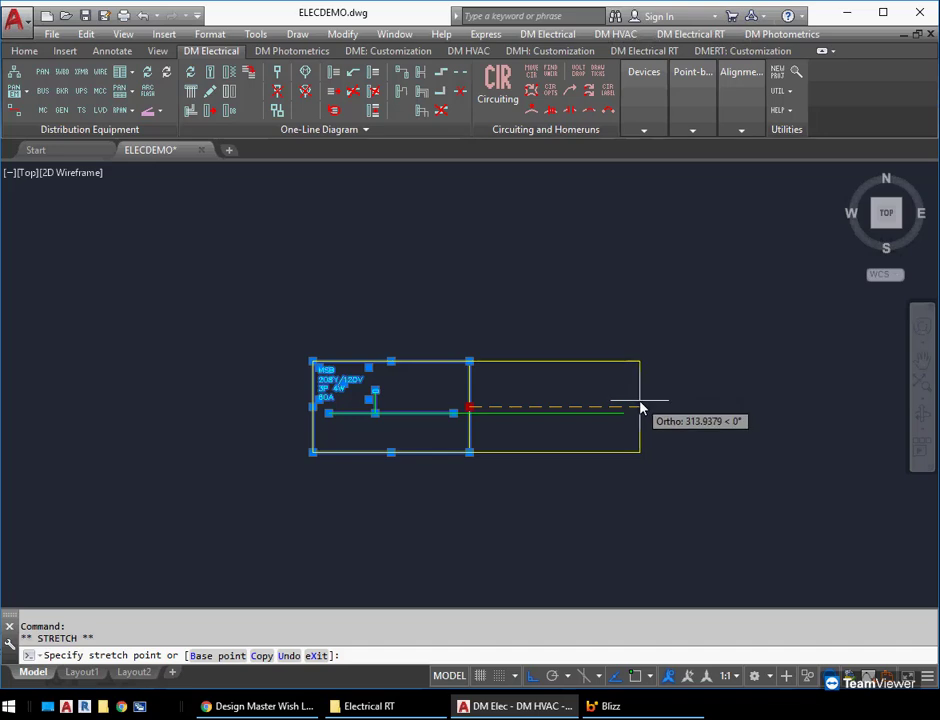
{"action": "left_click", "coordinate": [595, 398]}
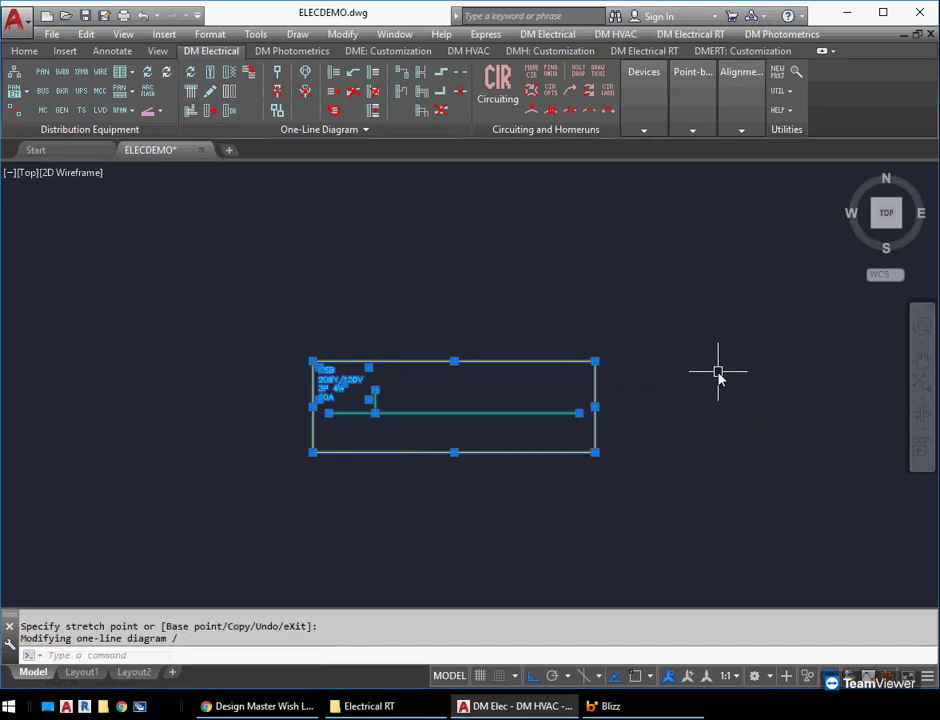
{"action": "key", "text": "Escape"}
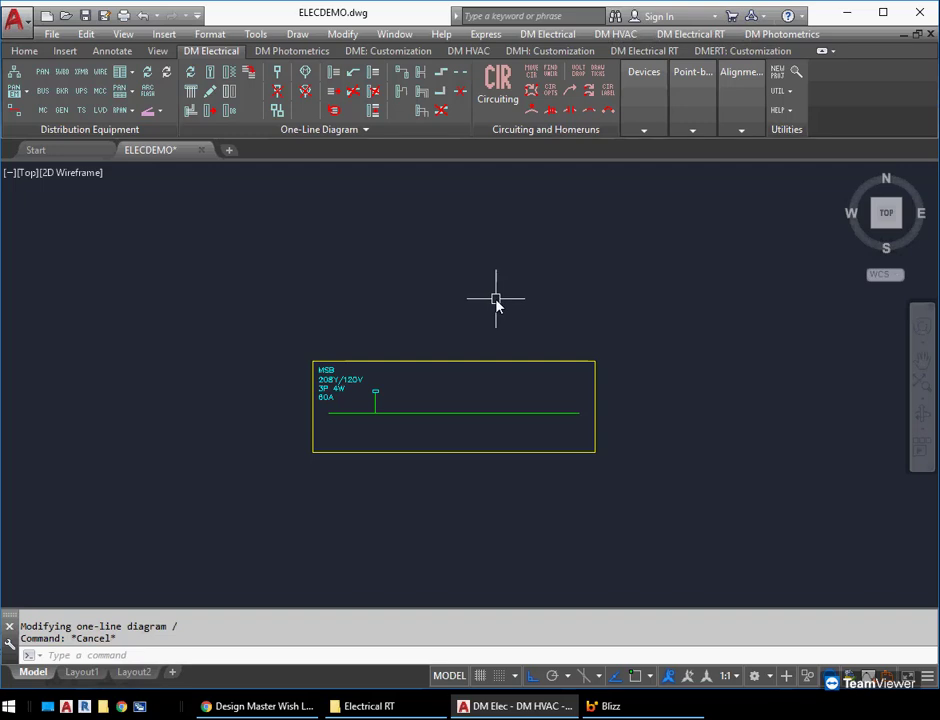
Insert panel A1 above the MSB switchboard as a <Custom Panel Box with Bus>, drawing its box and placing the bus in the default location
{"action": "middle_click_drag", "start_coordinate": [496, 299], "coordinate": [447, 342]}
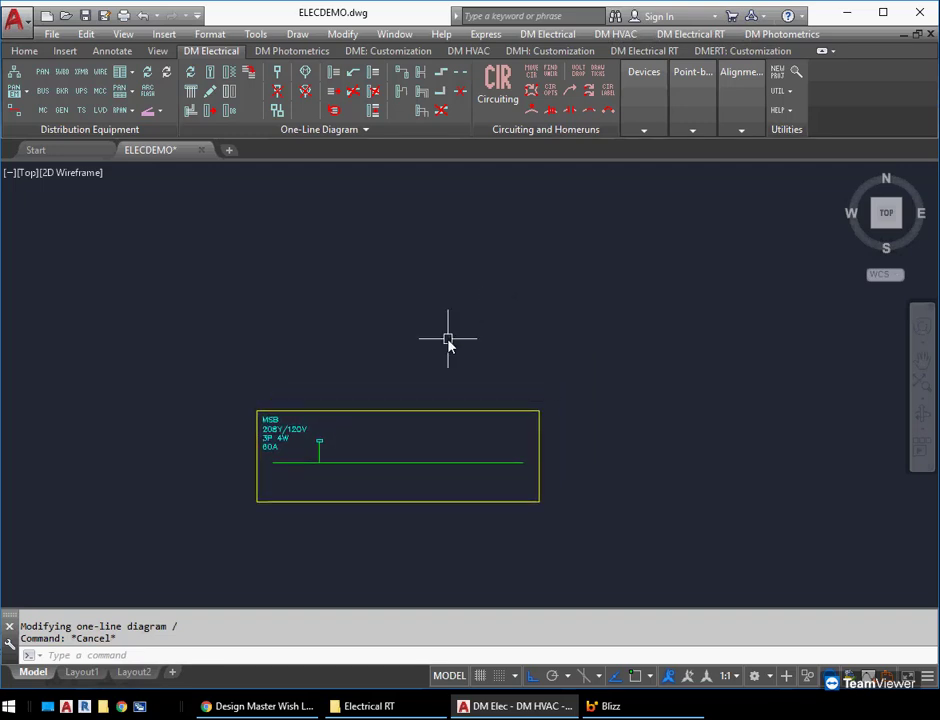
{"action": "left_click", "coordinate": [210, 78]}
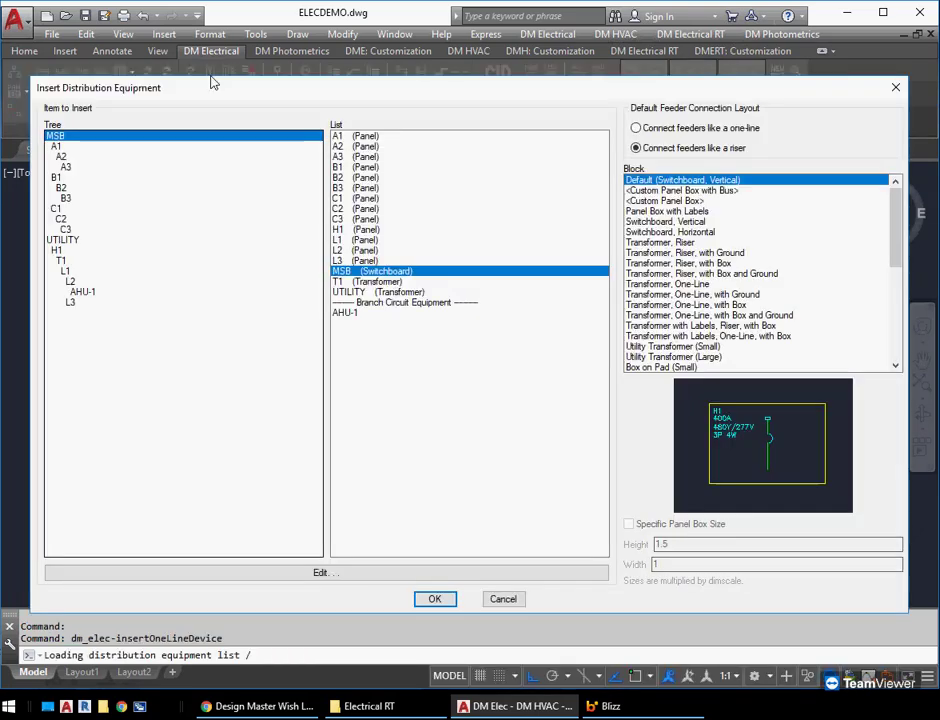
{"action": "left_click", "coordinate": [76, 147]}
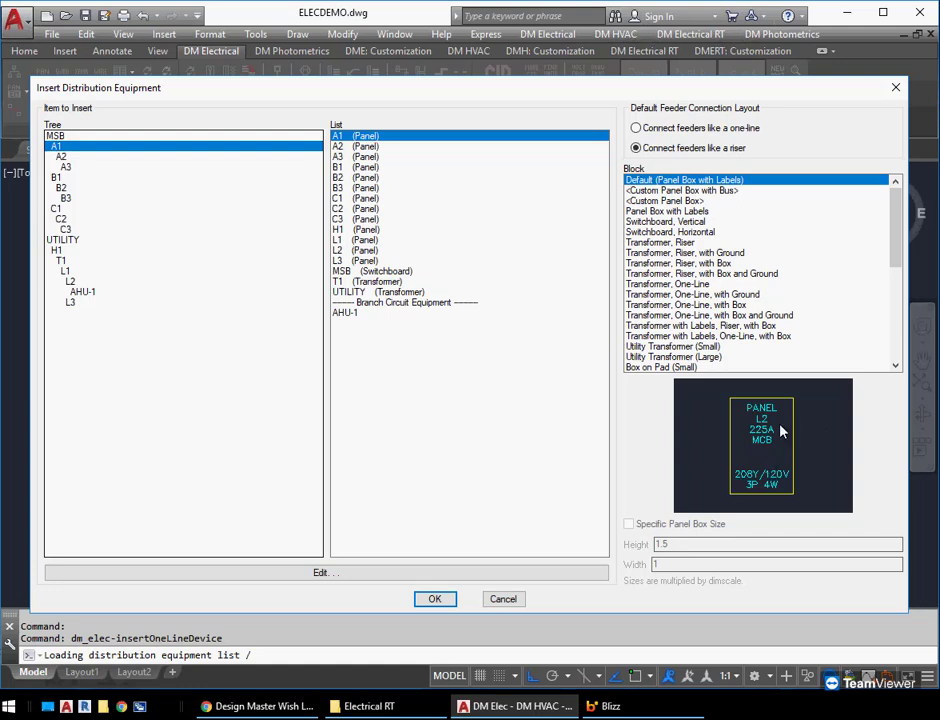
{"action": "left_click", "coordinate": [675, 191]}
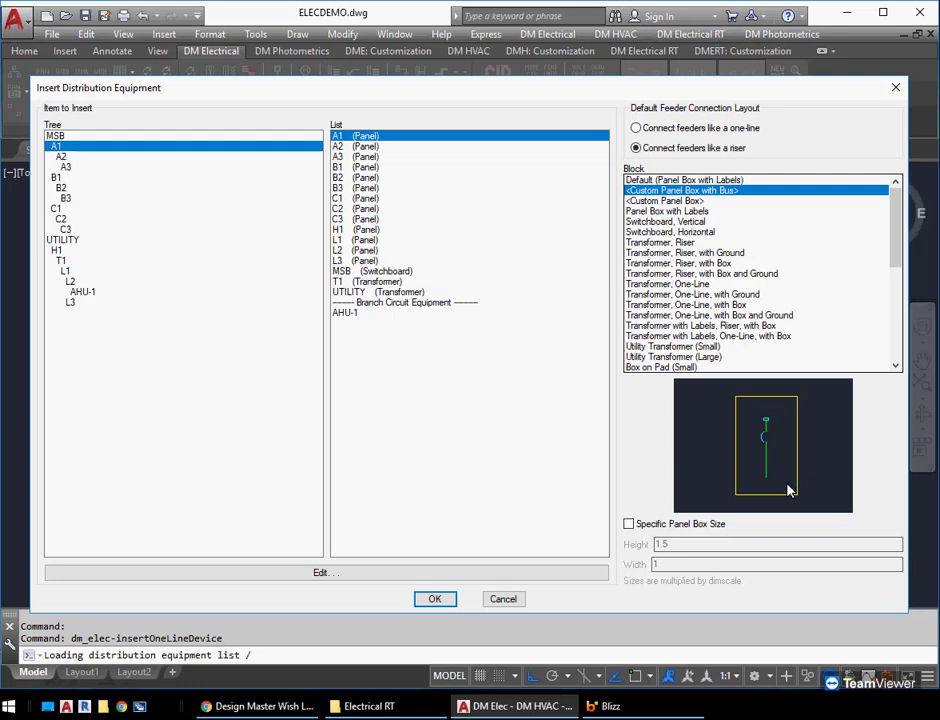
{"action": "left_click", "coordinate": [435, 599]}
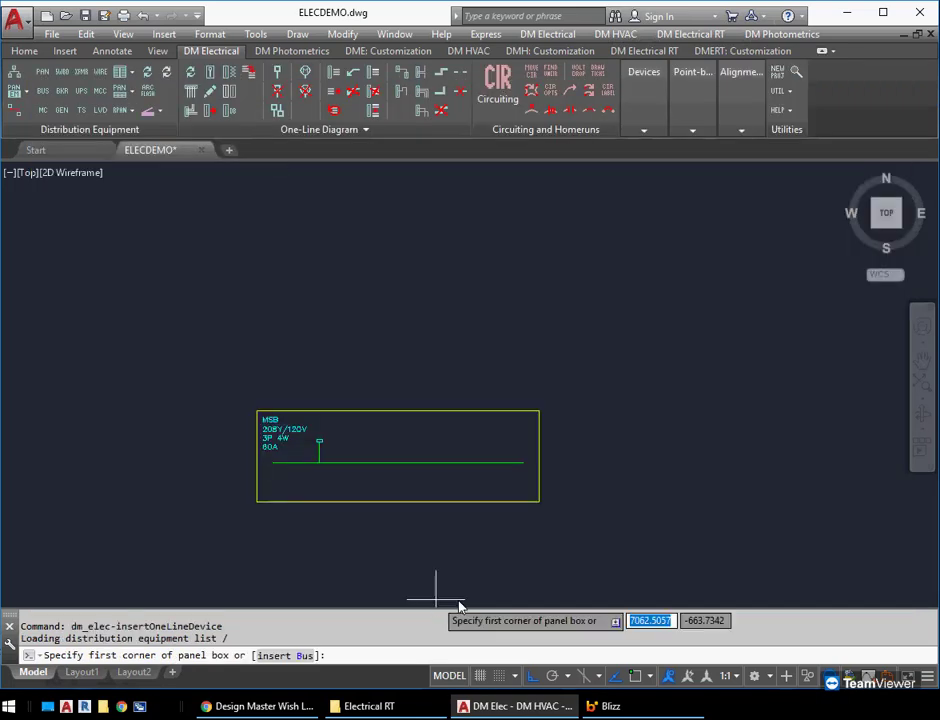
{"action": "left_click", "coordinate": [377, 374]}
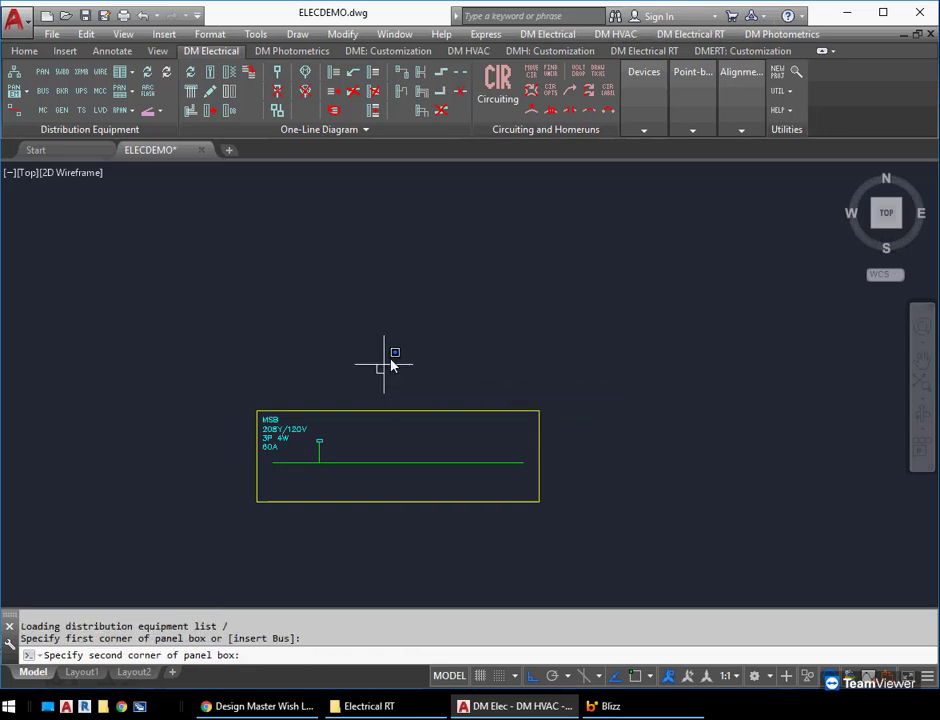
{"action": "left_click", "coordinate": [434, 290]}
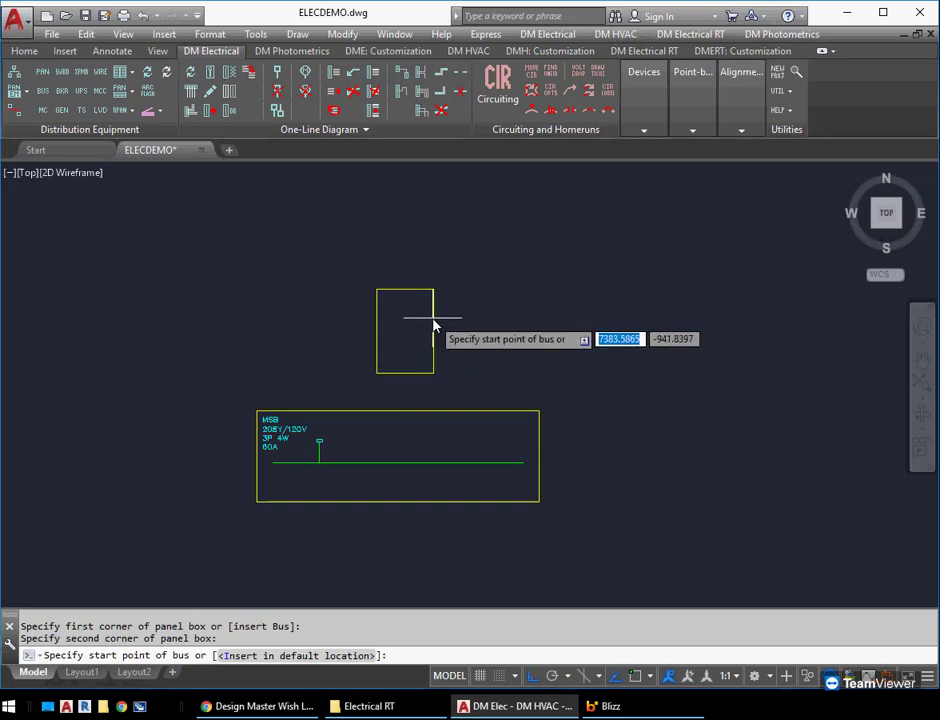
{"action": "key", "text": "Return"}
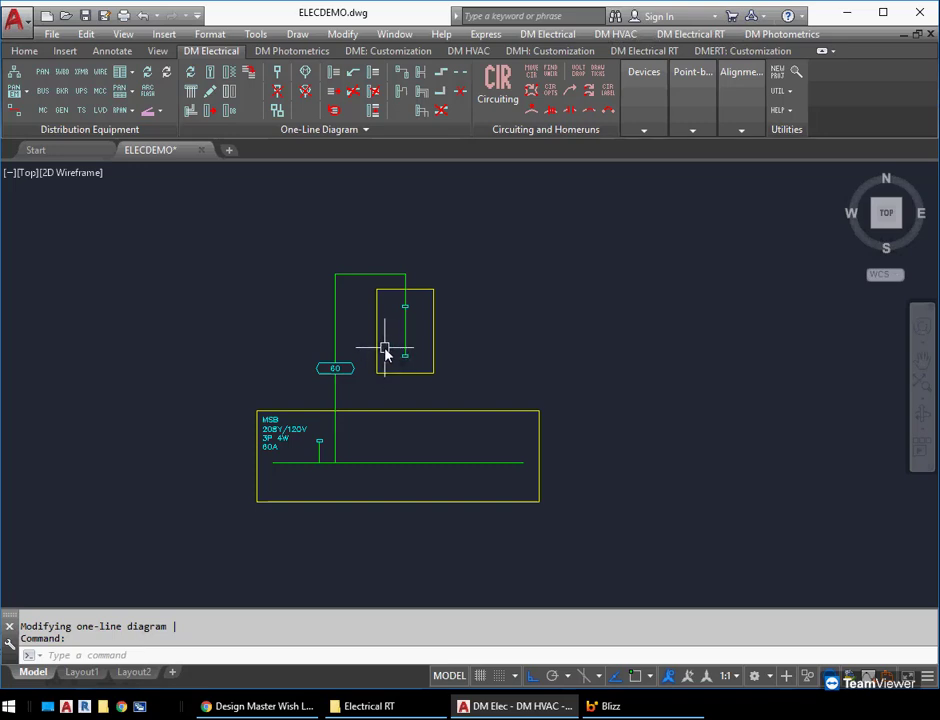
{"action": "type", "text": "E"}
{"action": "key", "text": "Return"}
{"action": "key", "text": "Escape"}
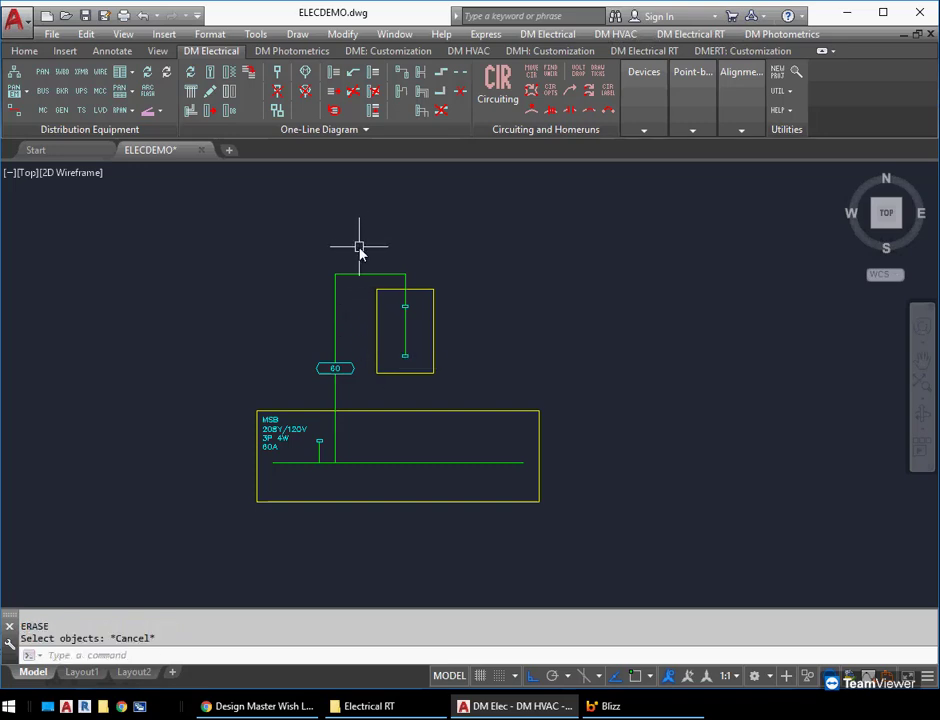
Flip the bus of panel A1 so its feeder connects at the bottom of the panel box
{"action": "left_click", "coordinate": [279, 113]}
{"action": "left_click", "coordinate": [432, 318]}
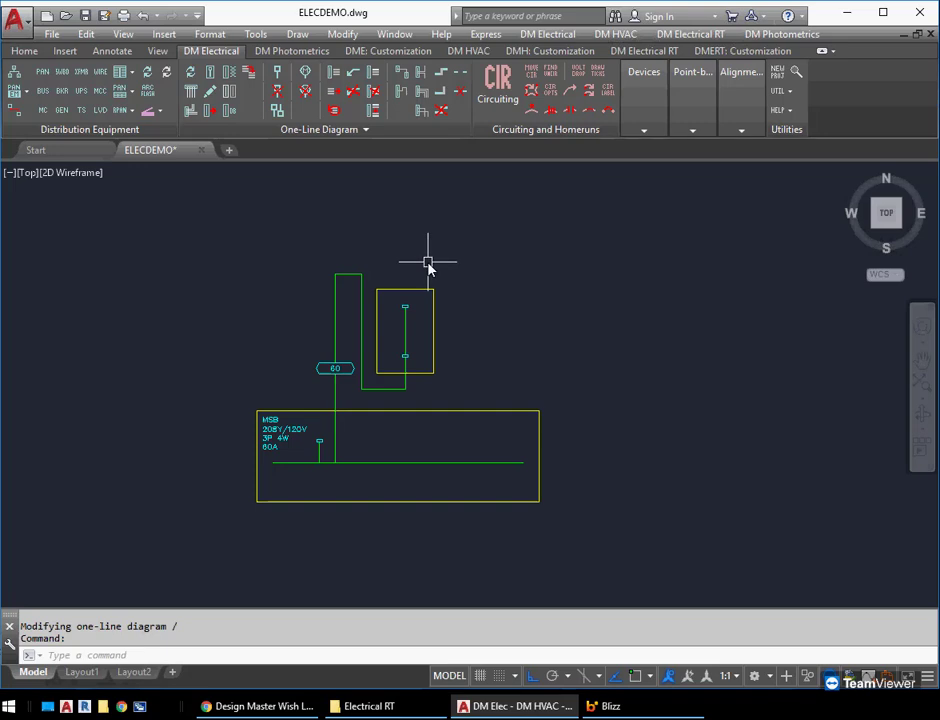
{"action": "middle_click_drag", "start_coordinate": [426, 272], "coordinate": [415, 264]}
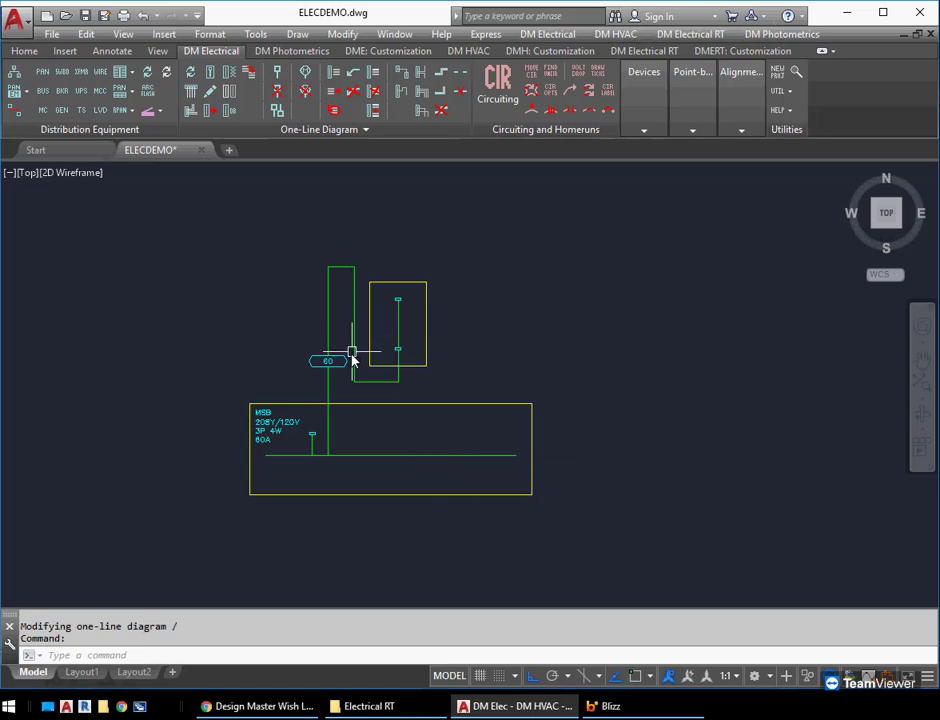
{"action": "middle_click_drag", "start_coordinate": [336, 357], "coordinate": [318, 349]}
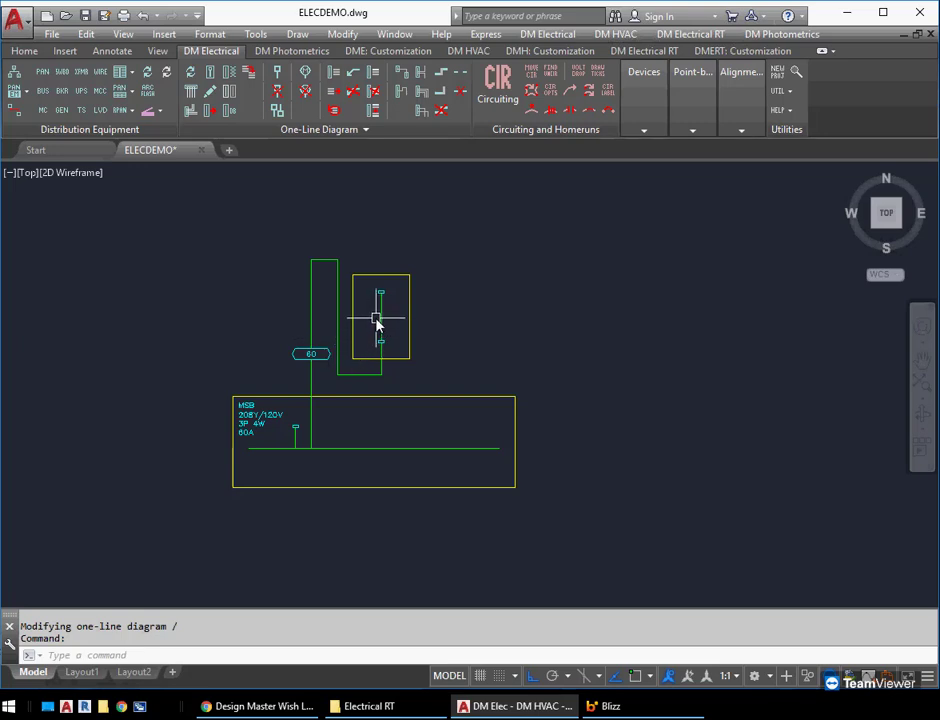
Erase the feeder running between the MSB switchboard and panel A1
{"action": "type", "text": "e"}
{"action": "key", "text": "Return"}
{"action": "left_click", "coordinate": [338, 319]}
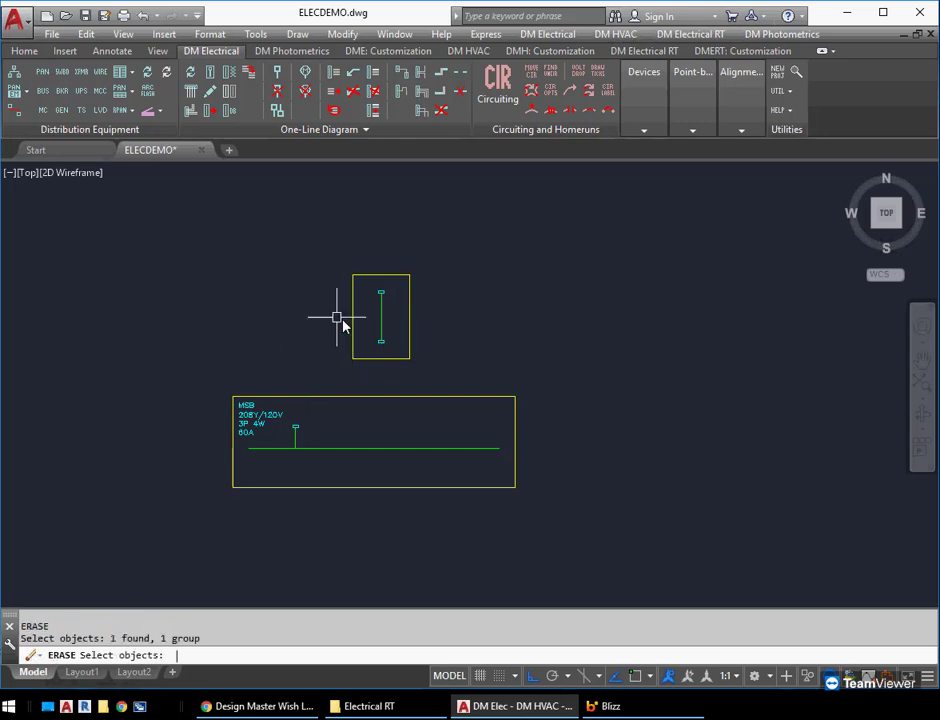
Move the panel A1 box straight up to leave more space between it and the MSB switchboard
{"action": "type", "text": "m"}
{"action": "key", "text": "Return"}
{"action": "left_click", "coordinate": [405, 353]}
{"action": "key", "text": "Return"}
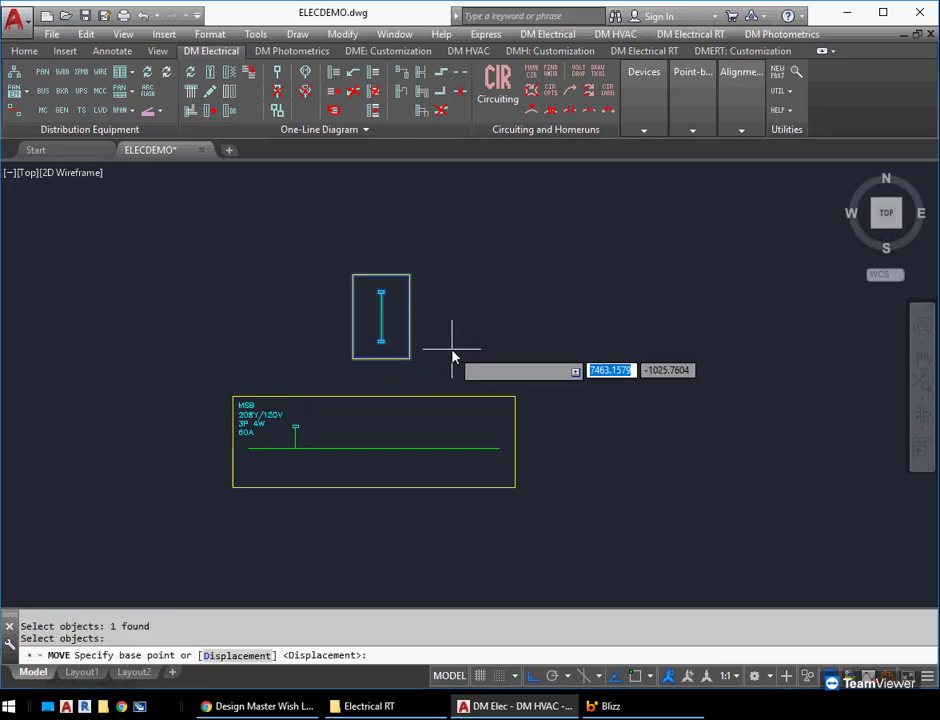
{"action": "left_click", "coordinate": [451, 350]}
{"action": "middle_click_drag", "start_coordinate": [470, 295], "coordinate": [476, 359]}
{"action": "left_click", "coordinate": [466, 362]}
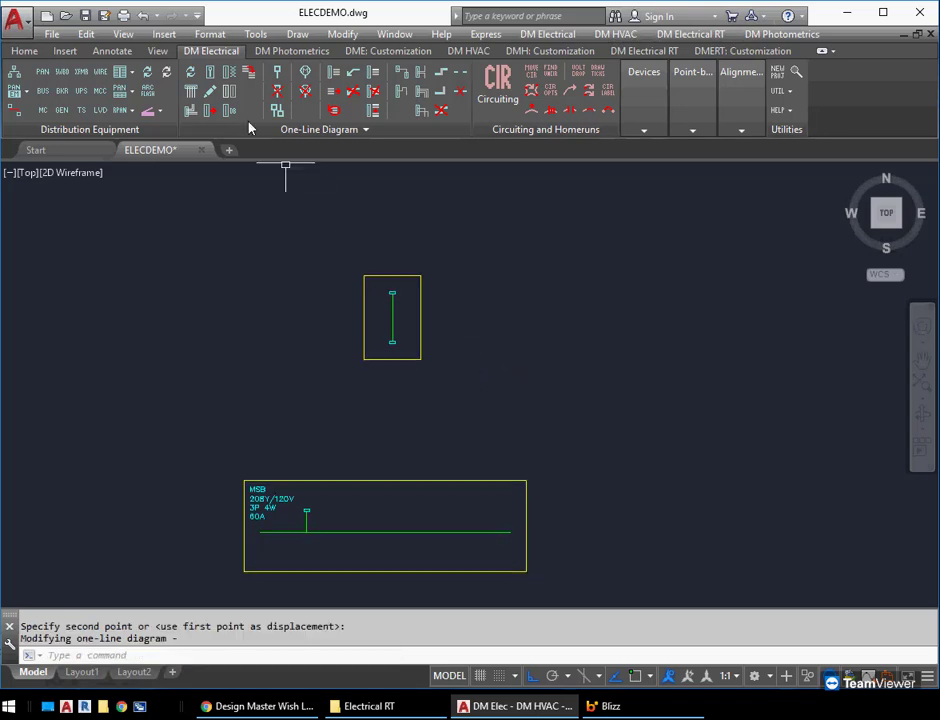
Update the one-line diagram and straighten the feeder from the MSB switchboard into a vertical run below panel A1's bus
{"action": "left_click", "coordinate": [191, 75]}
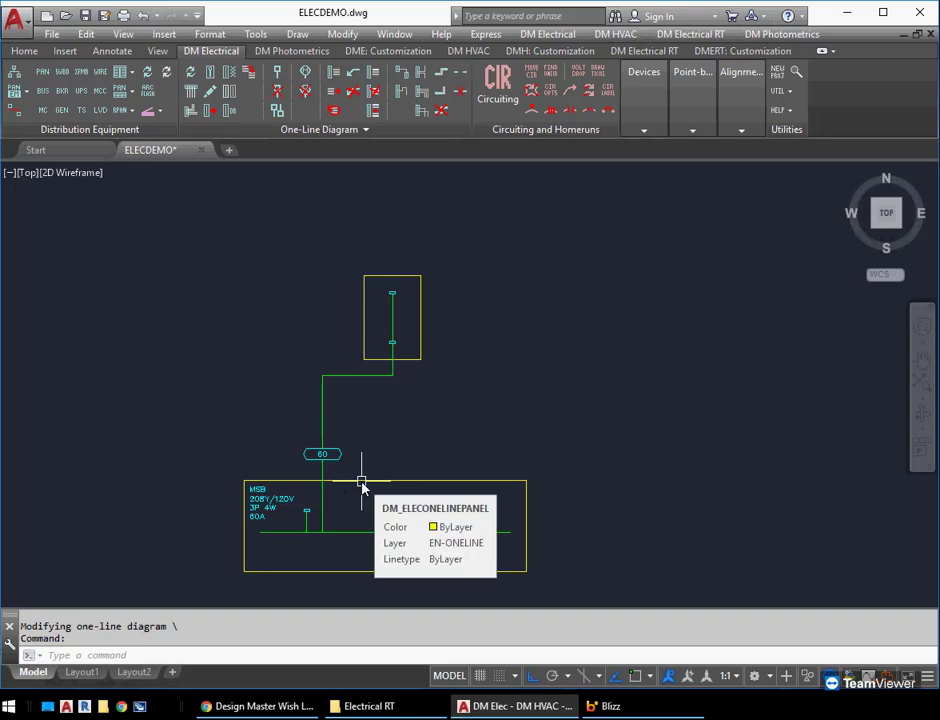
{"action": "left_click", "coordinate": [323, 428]}
{"action": "left_click", "coordinate": [322, 376]}
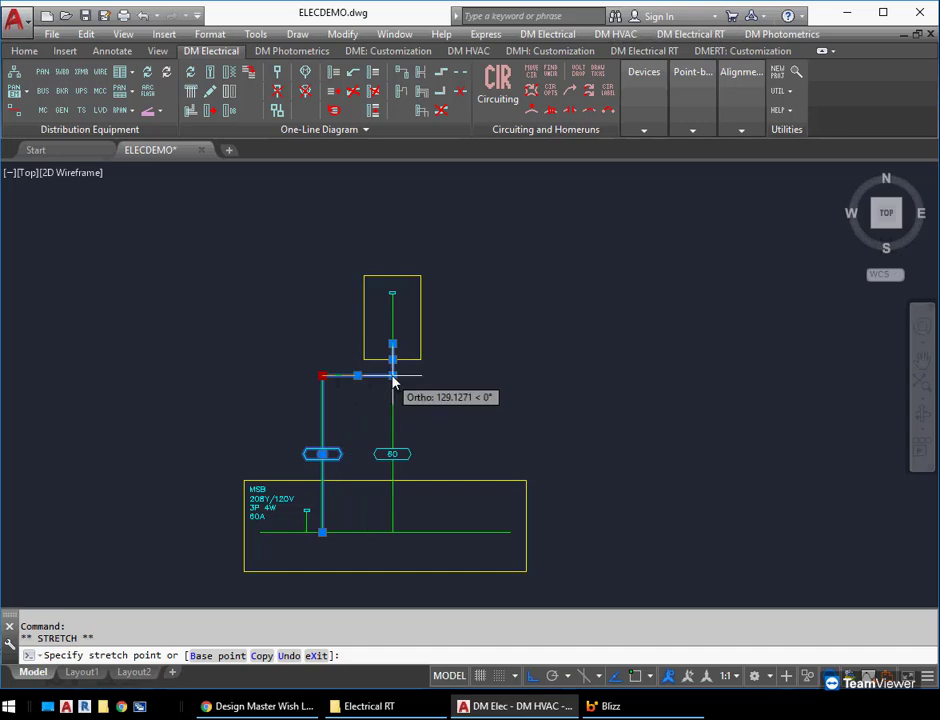
{"action": "left_click", "coordinate": [392, 376]}
{"action": "key", "text": "Escape"}
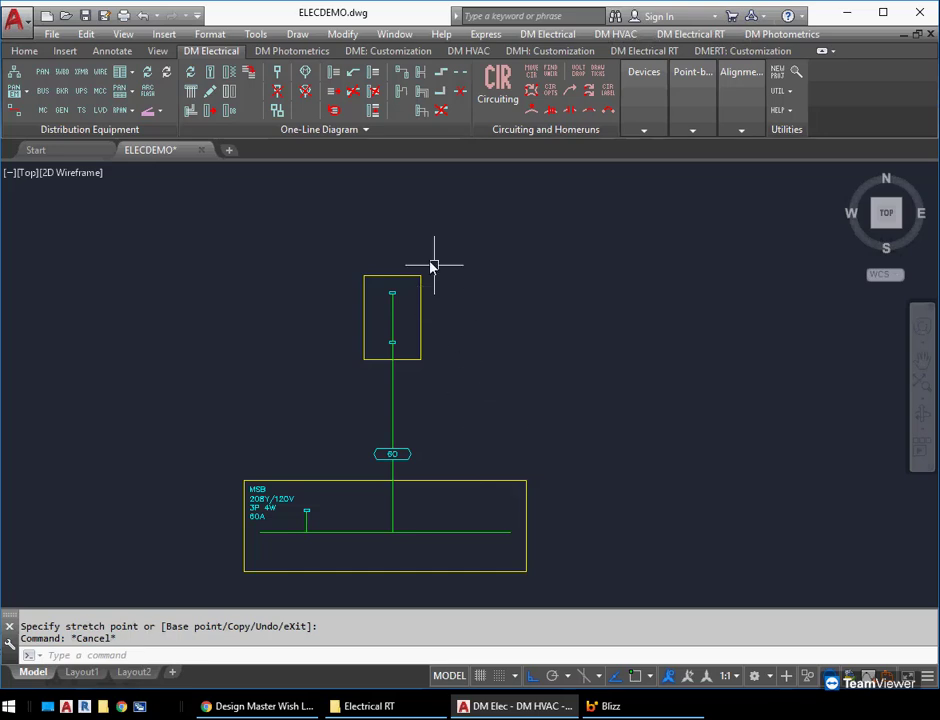
Copy the unlabelled panel A1 box straight up twice to stack two more panels above it
{"action": "middle_click_drag", "start_coordinate": [373, 266], "coordinate": [401, 287]}
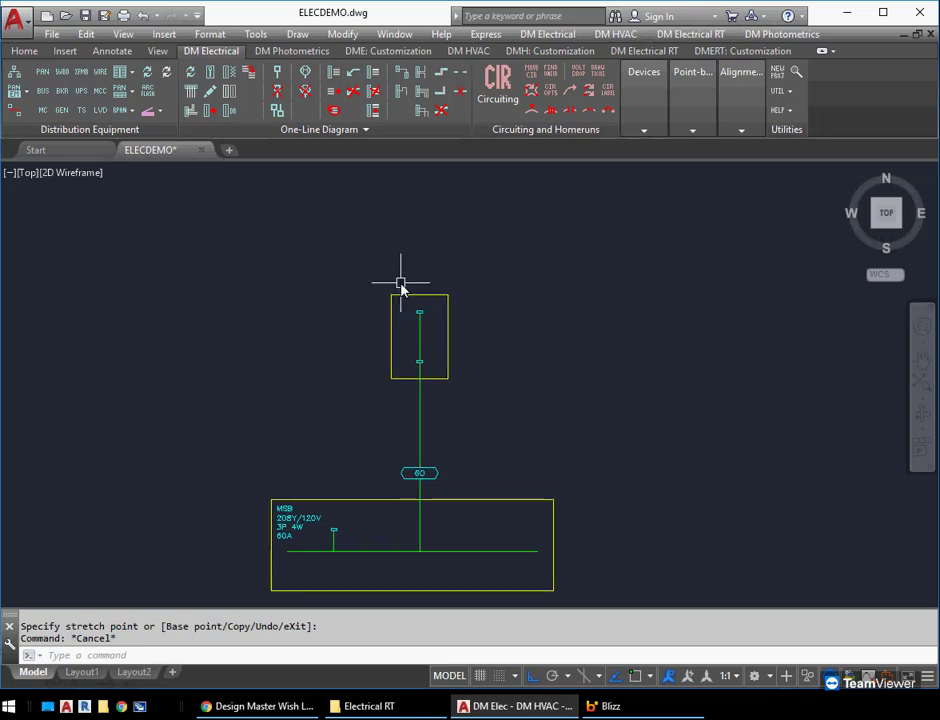
{"action": "middle_click_drag", "start_coordinate": [483, 287], "coordinate": [451, 334]}
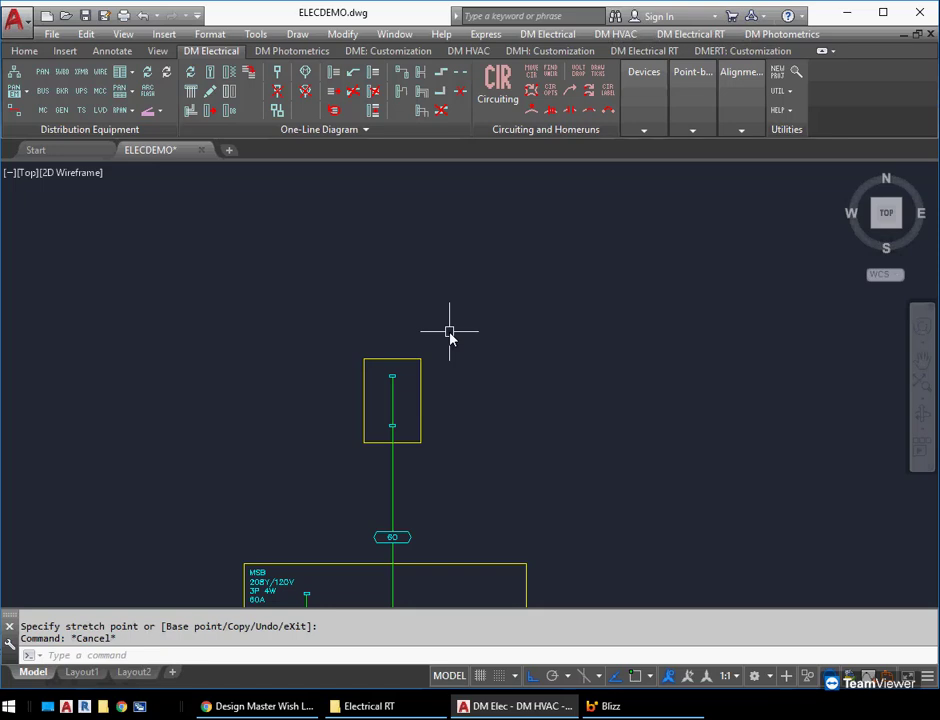
{"action": "scroll", "coordinate": [450, 335], "scroll_direction": "down", "scroll_amount": 2}
{"action": "type", "text": "co"}
{"action": "key", "text": "Return"}
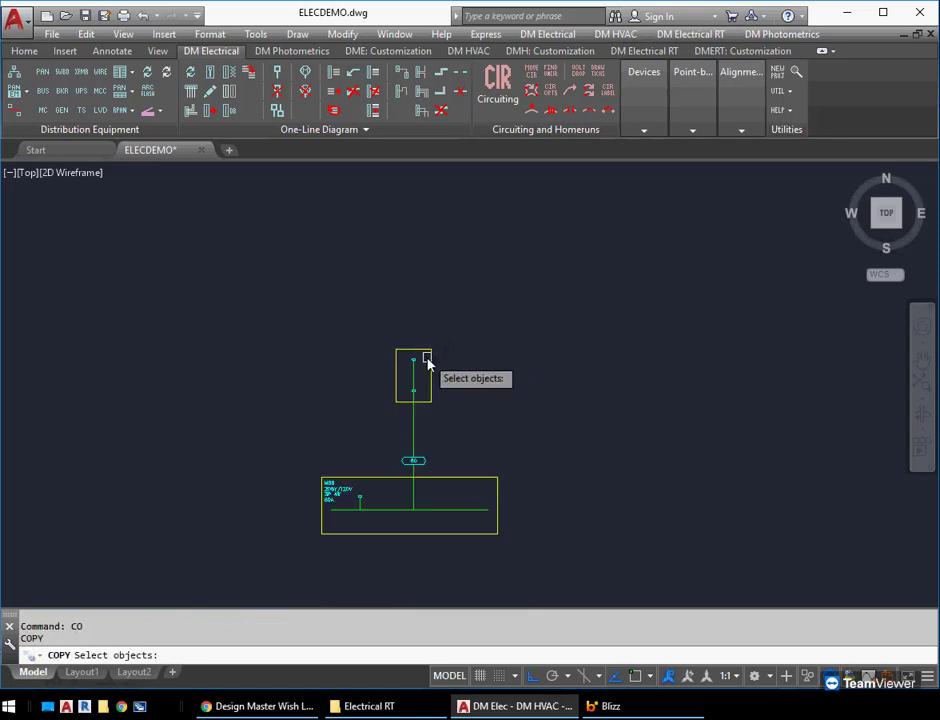
{"action": "left_click", "coordinate": [430, 363]}
{"action": "key", "text": "Return"}
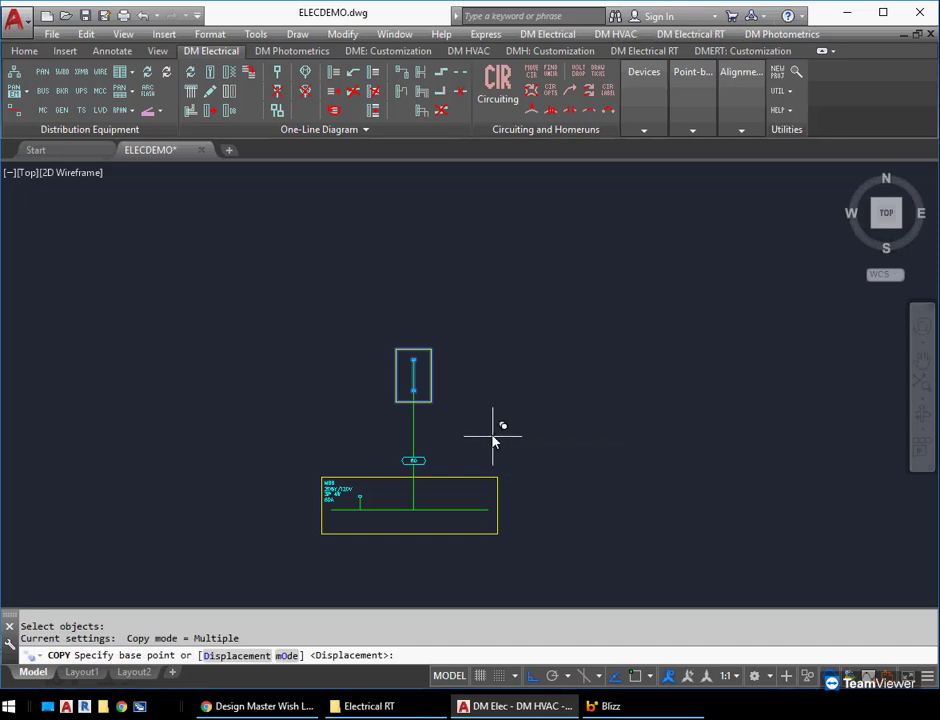
{"action": "left_click", "coordinate": [480, 438]}
{"action": "scroll", "coordinate": [478, 350], "scroll_direction": "down", "scroll_amount": 2}
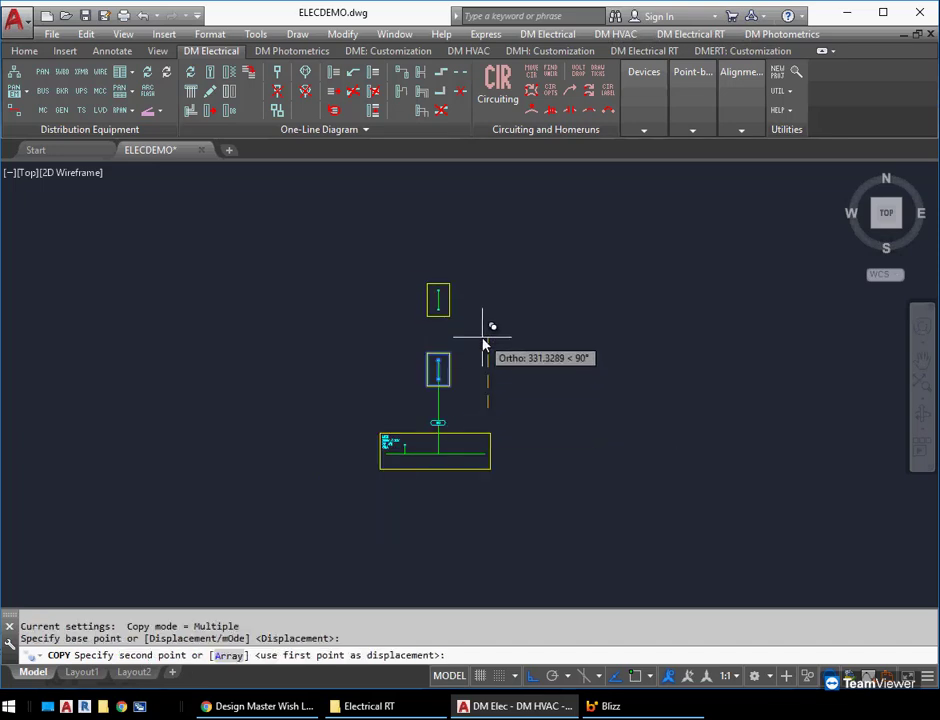
{"action": "left_click", "coordinate": [484, 341]}
{"action": "left_click", "coordinate": [488, 260]}
{"action": "key", "text": "Return"}
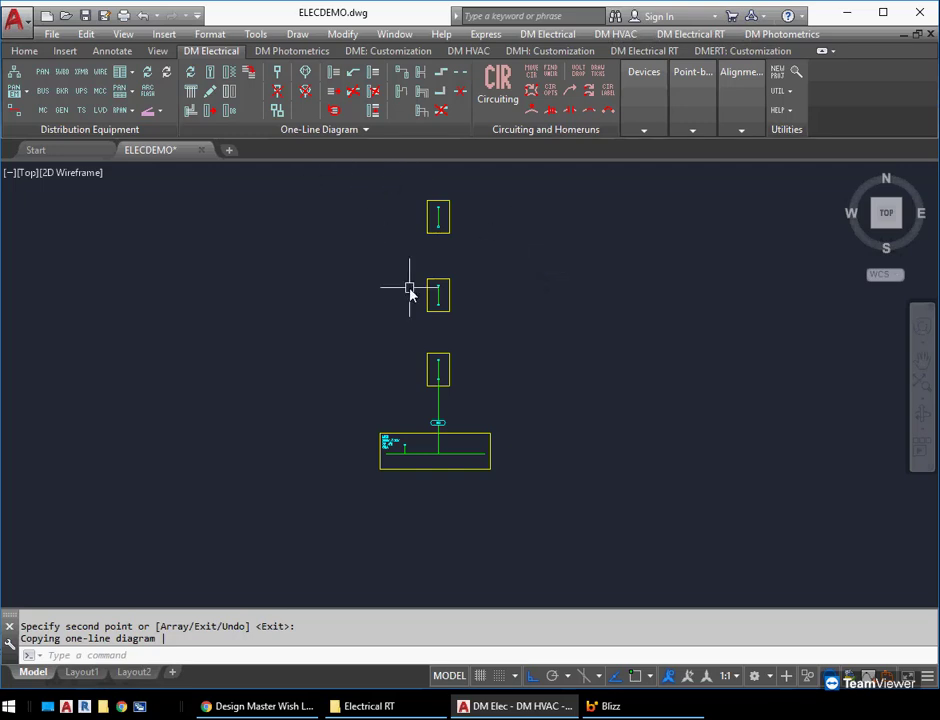
Erase the two unlabelled panel copies above panel A1
{"action": "key", "text": "Return"}
{"action": "left_click", "coordinate": [468, 308]}
{"action": "left_click", "coordinate": [400, 212]}
{"action": "key", "text": "Return"}
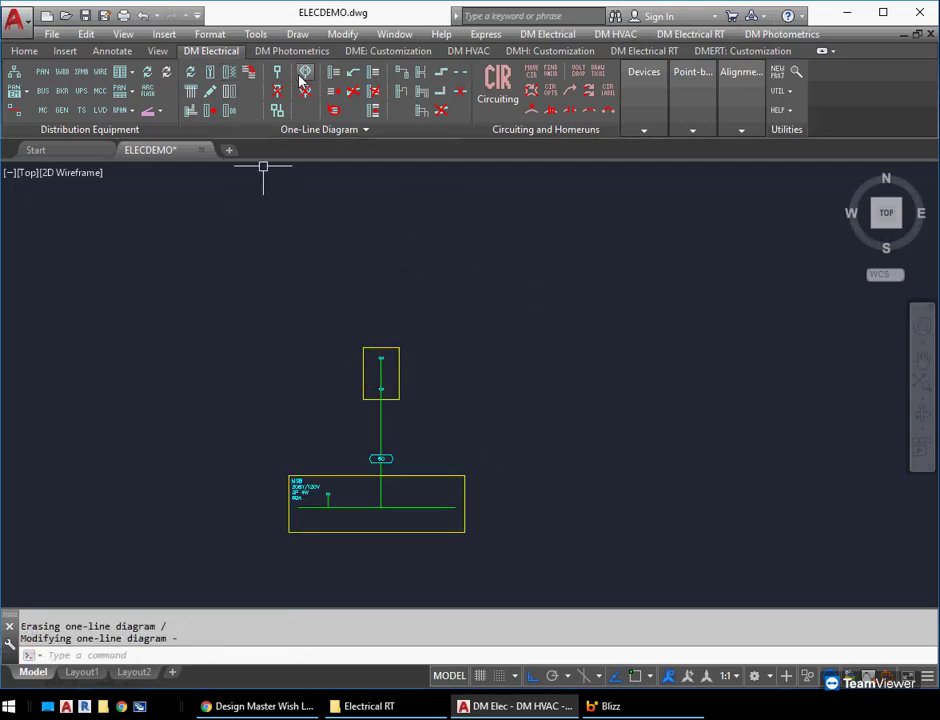
Add a Description label with the prefix PANEL to panel A1 and place it just outside the box's lower right corner
{"action": "left_click", "coordinate": [331, 75]}
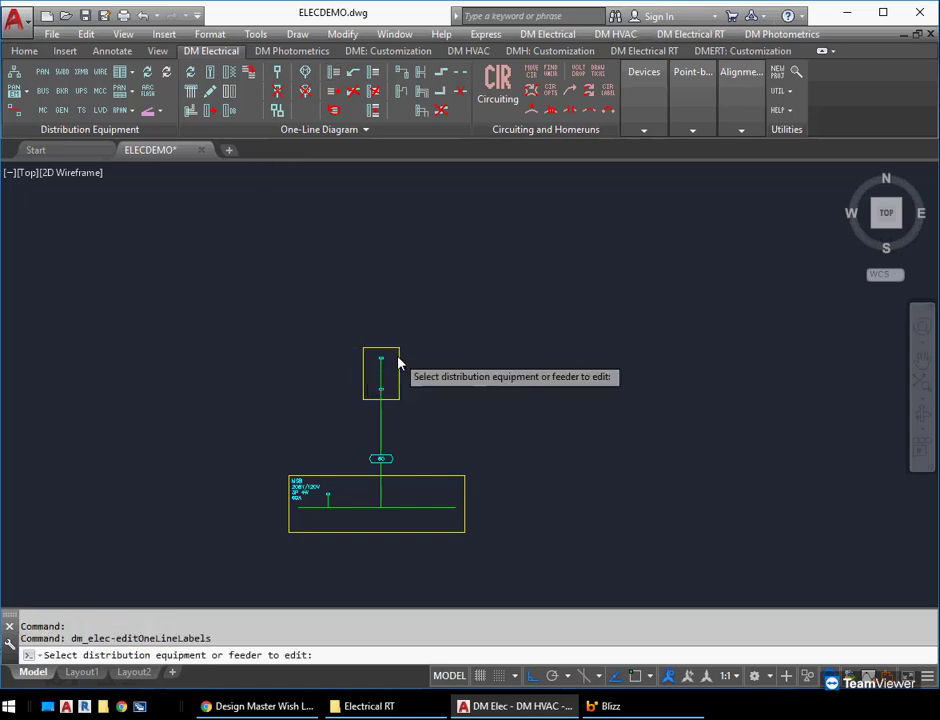
{"action": "left_click", "coordinate": [397, 363]}
{"action": "left_click", "coordinate": [227, 125]}
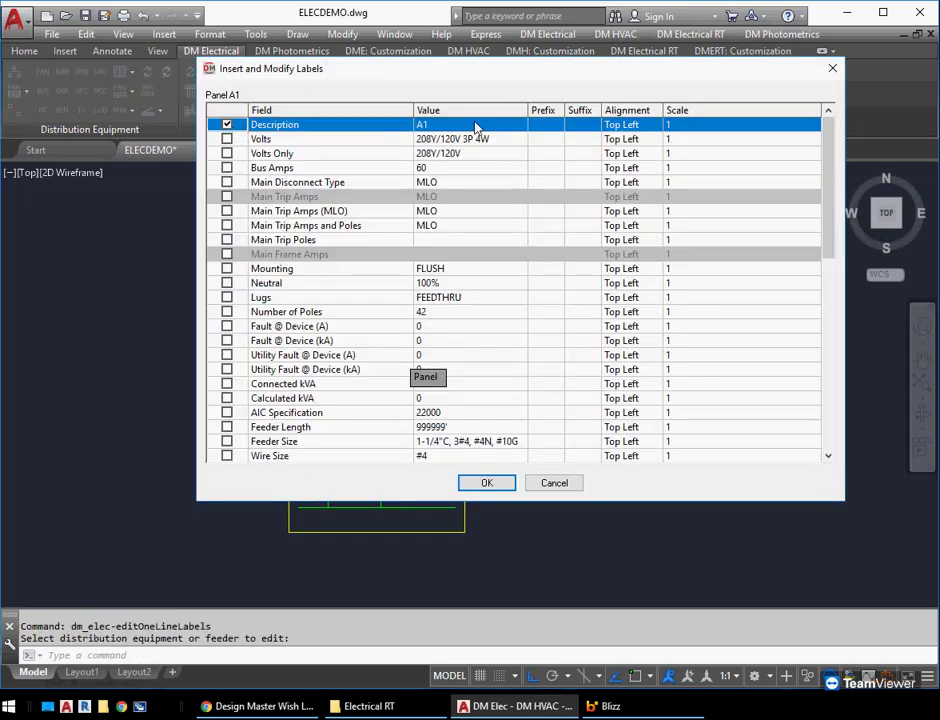
{"action": "left_click", "coordinate": [537, 127]}
{"action": "type", "text": "PANEL"}
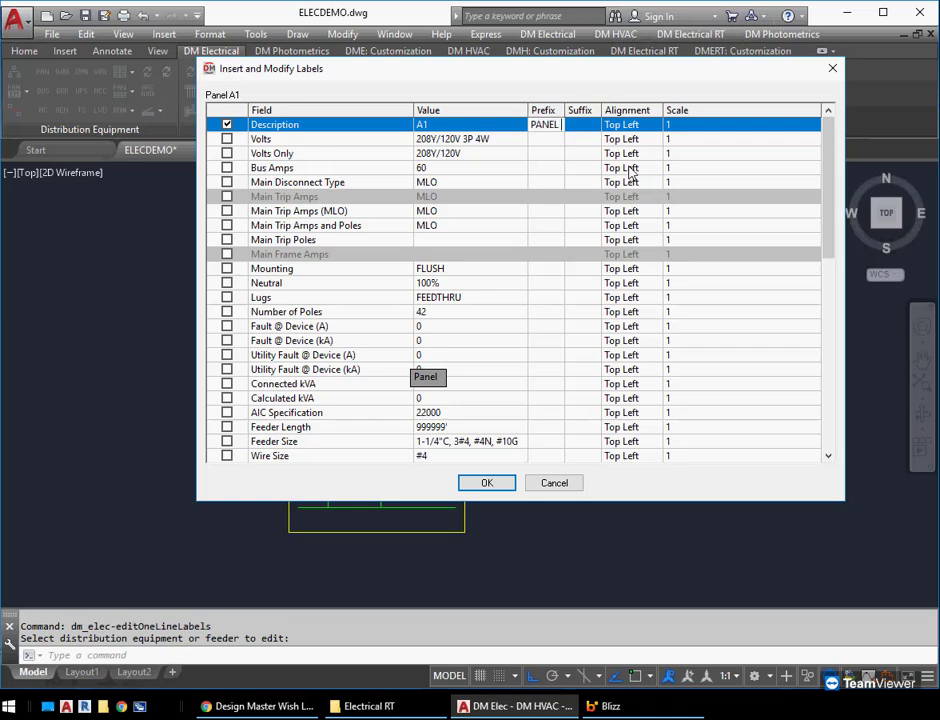
{"action": "key", "text": "Return"}
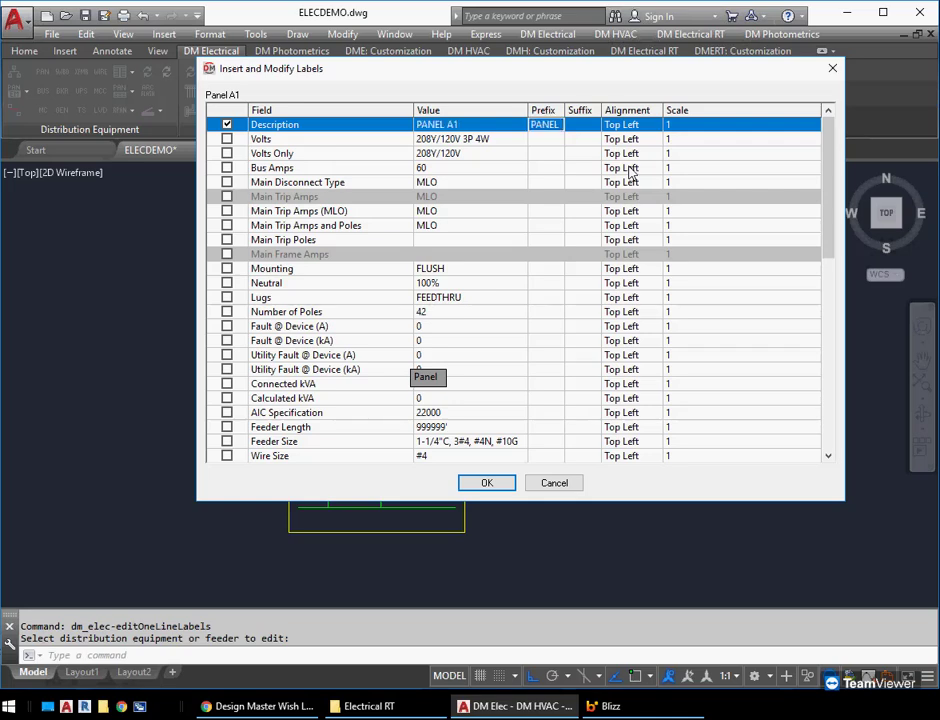
{"action": "left_click", "coordinate": [487, 482]}
{"action": "scroll", "coordinate": [400, 392], "scroll_direction": "up", "scroll_amount": 2}
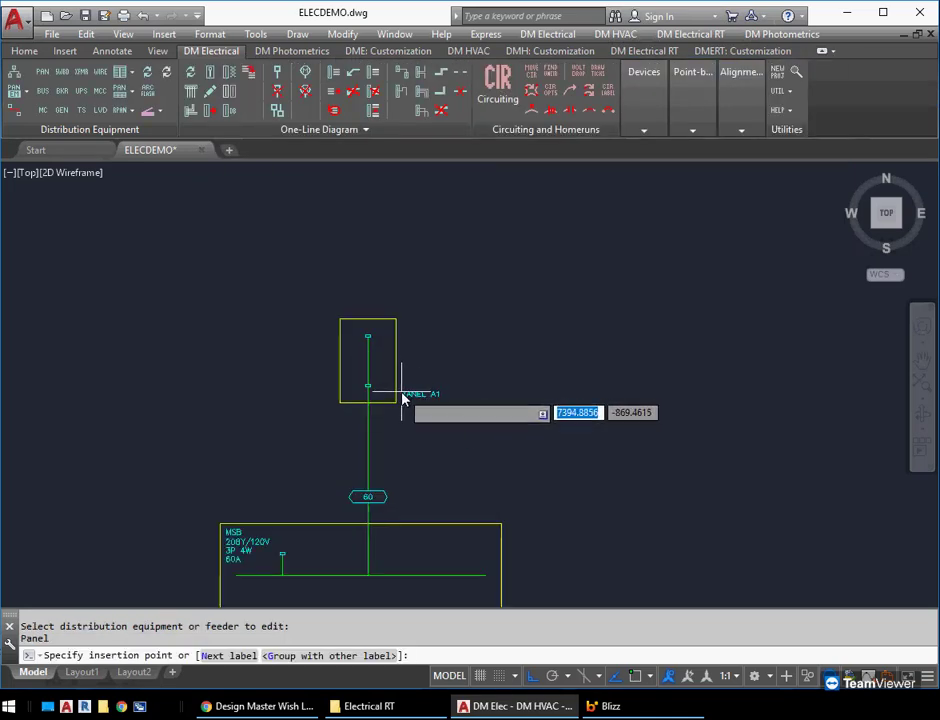
{"action": "left_click", "coordinate": [405, 396]}
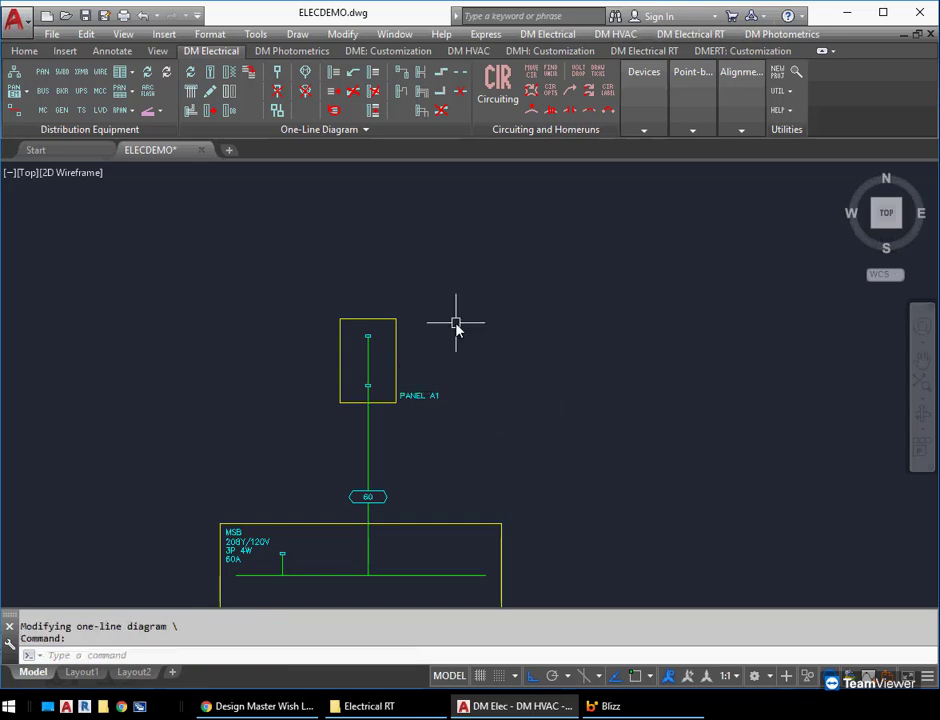
Copy the labelled panel A1 straight up twice, spacing the two copies in a vertical stack above it
{"action": "type", "text": "co"}
{"action": "key", "text": "Return"}
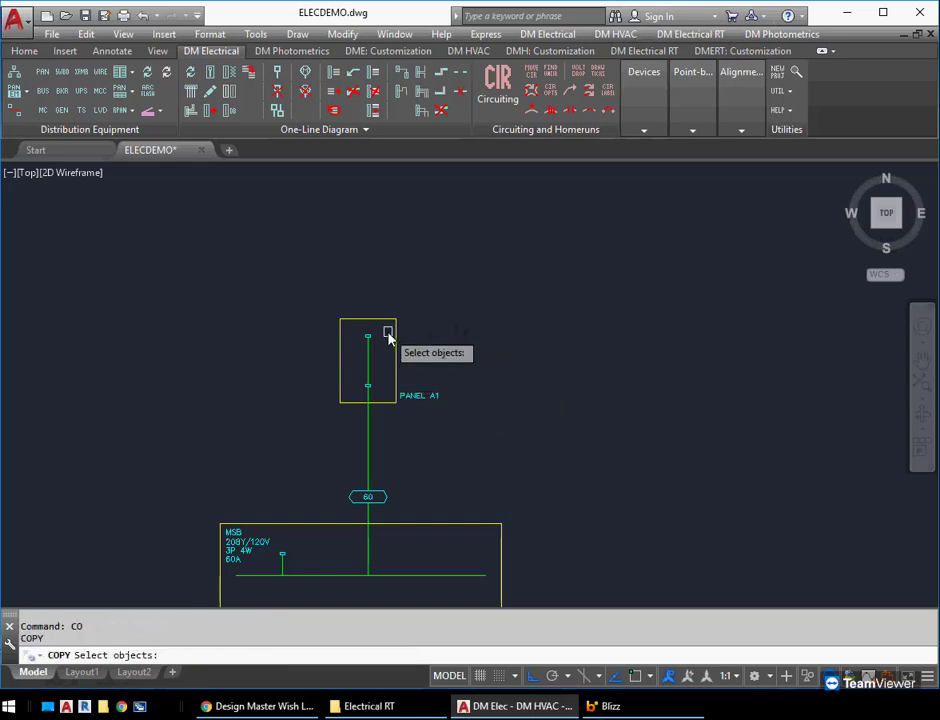
{"action": "left_click", "coordinate": [396, 335]}
{"action": "key", "text": "Return"}
{"action": "scroll", "coordinate": [494, 335], "scroll_direction": "down", "scroll_amount": 2}
{"action": "left_click", "coordinate": [517, 311]}
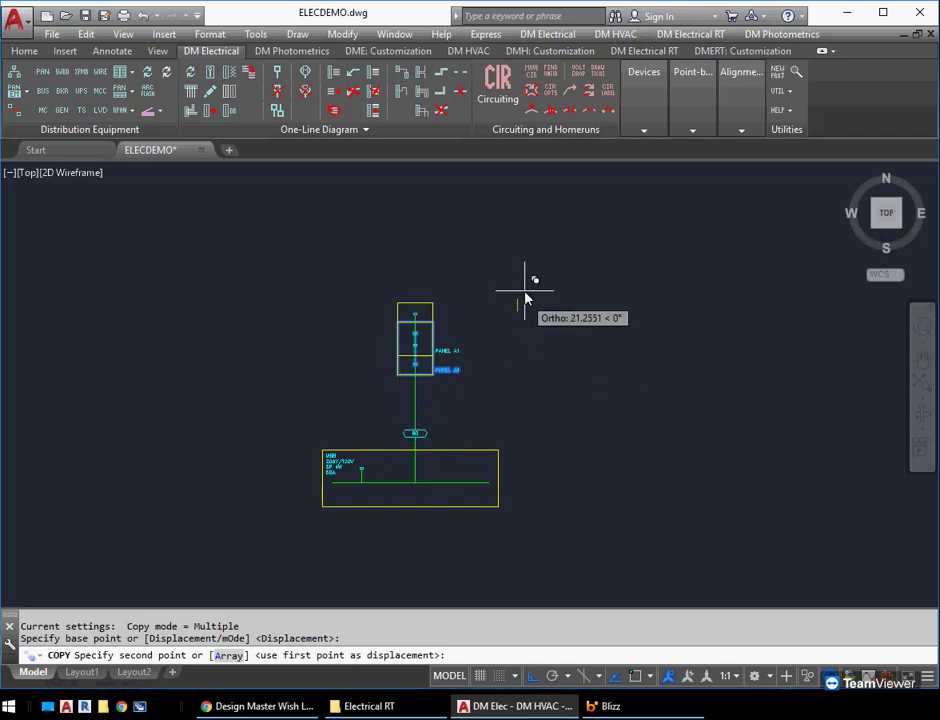
{"action": "middle_click_drag", "start_coordinate": [517, 254], "coordinate": [516, 311]}
{"action": "left_click", "coordinate": [518, 231]}
{"action": "middle_click_drag", "start_coordinate": [518, 231], "coordinate": [518, 344]}
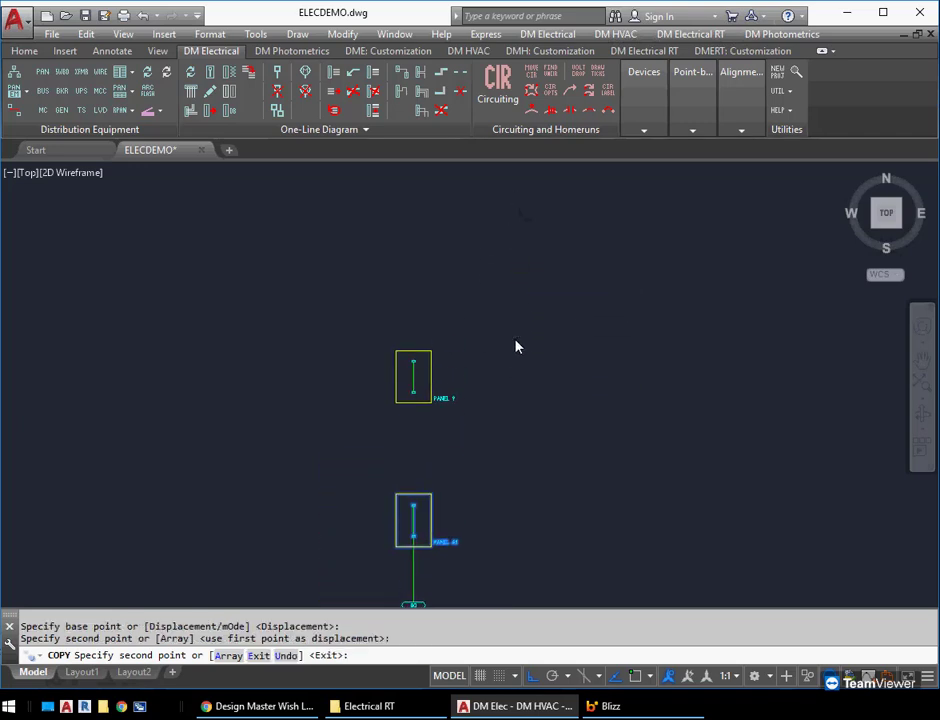
{"action": "key", "text": "Return"}
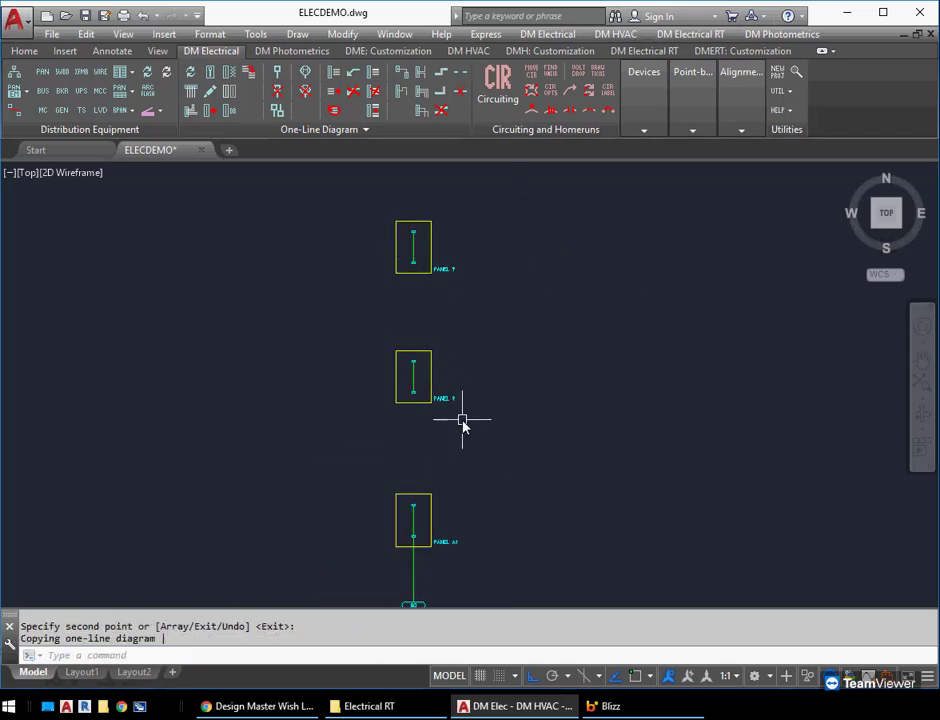
Change the linked database record of the panel copy directly above panel A1 to A2
{"action": "scroll", "coordinate": [463, 421], "scroll_direction": "up", "scroll_amount": 4}
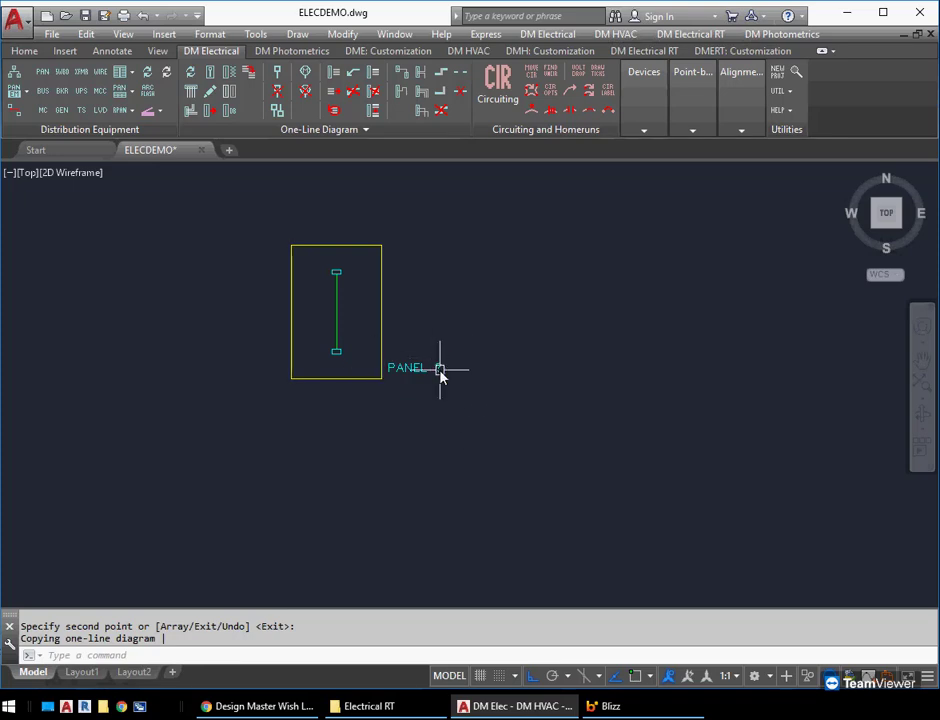
{"action": "mouse_move", "coordinate": [442, 372]}
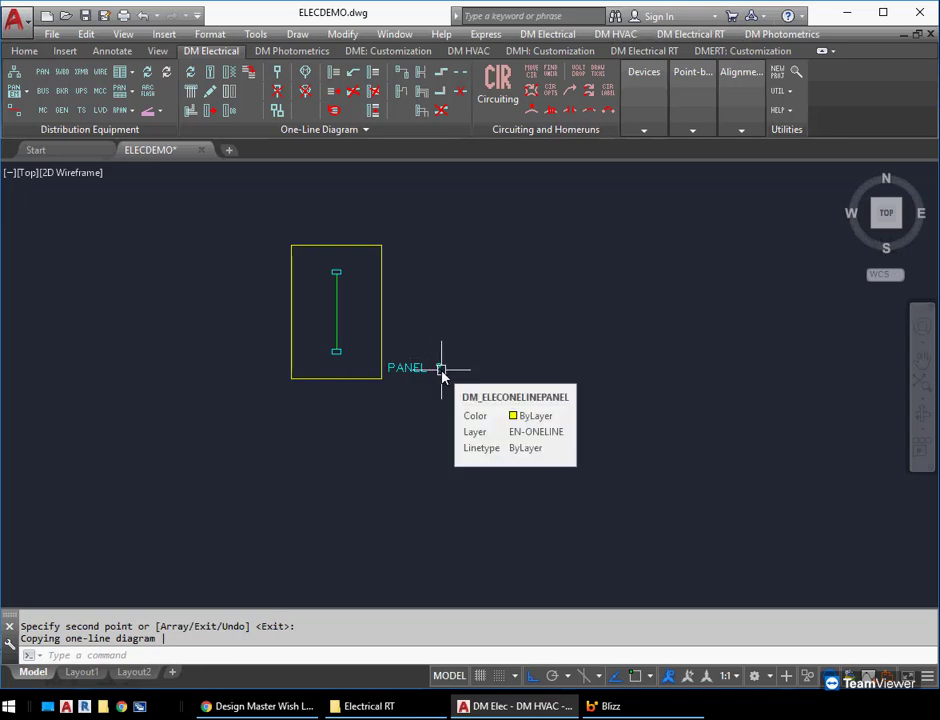
{"action": "scroll", "coordinate": [455, 381], "scroll_direction": "down", "scroll_amount": 2}
{"action": "middle_click_drag", "start_coordinate": [475, 565], "coordinate": [480, 497]}
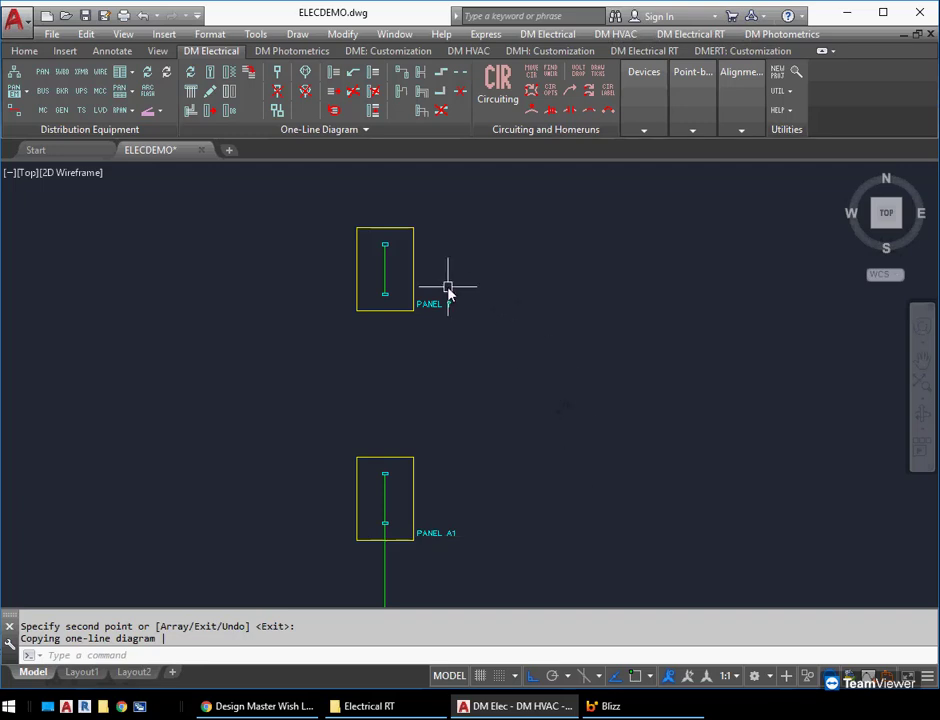
{"action": "mouse_move", "coordinate": [440, 305]}
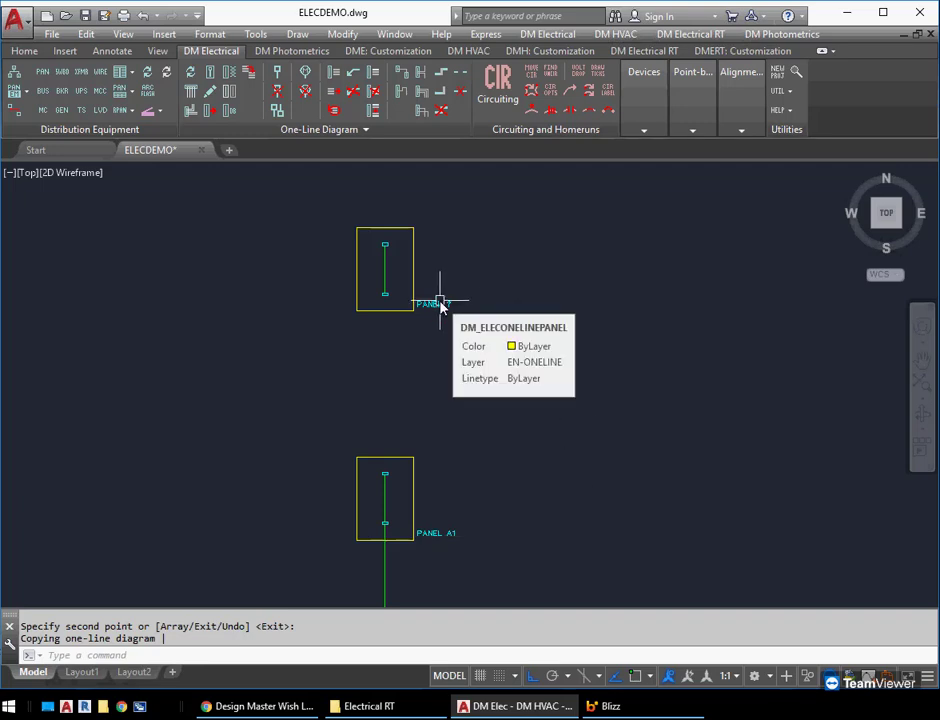
{"action": "left_click", "coordinate": [231, 112]}
{"action": "left_click", "coordinate": [413, 262]}
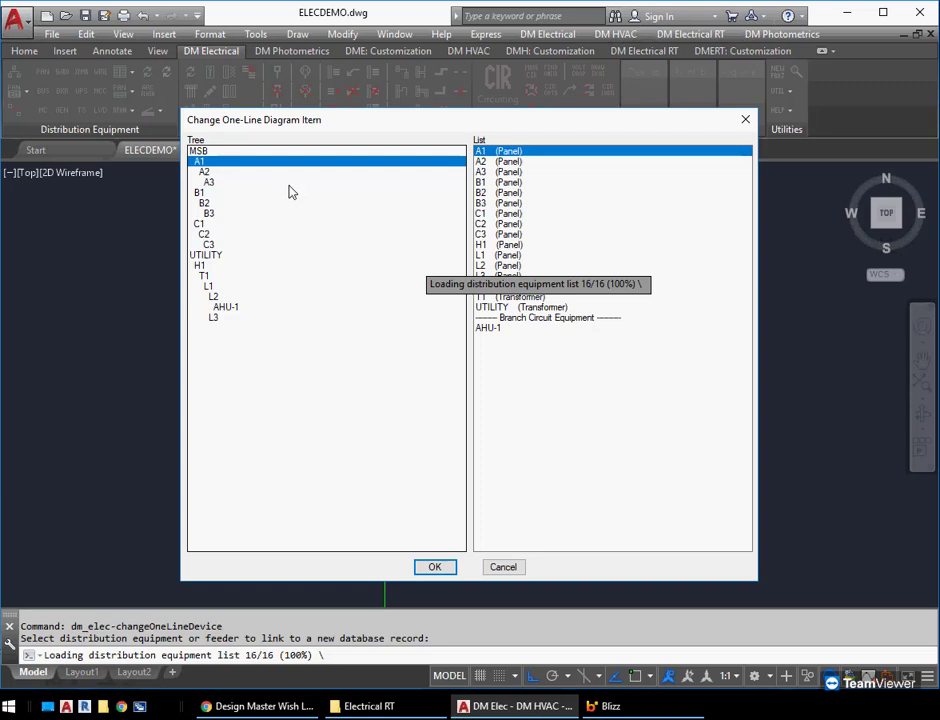
{"action": "left_click", "coordinate": [219, 174]}
{"action": "left_click", "coordinate": [434, 567]}
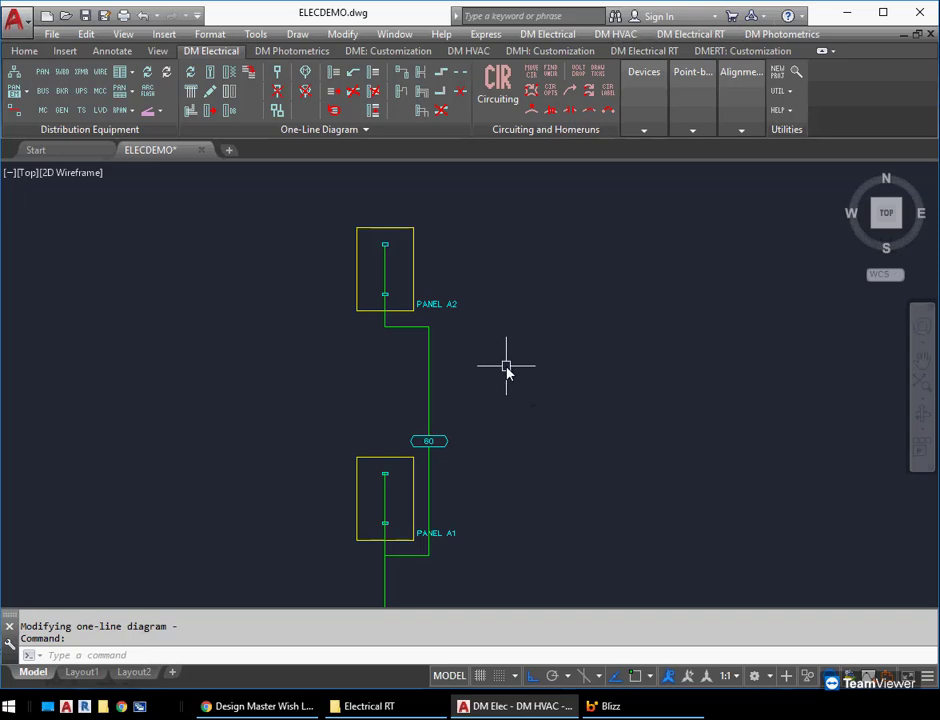
Change the linked database record of the uppermost panel copy to A3
{"action": "key", "text": "Return"}
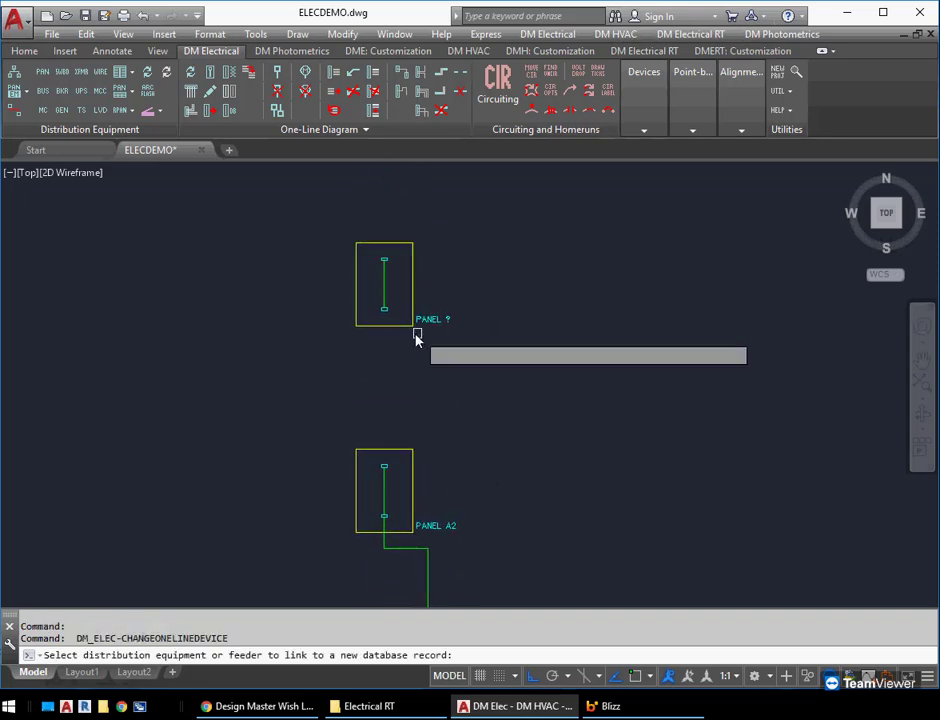
{"action": "left_click", "coordinate": [416, 332]}
{"action": "left_click", "coordinate": [212, 183]}
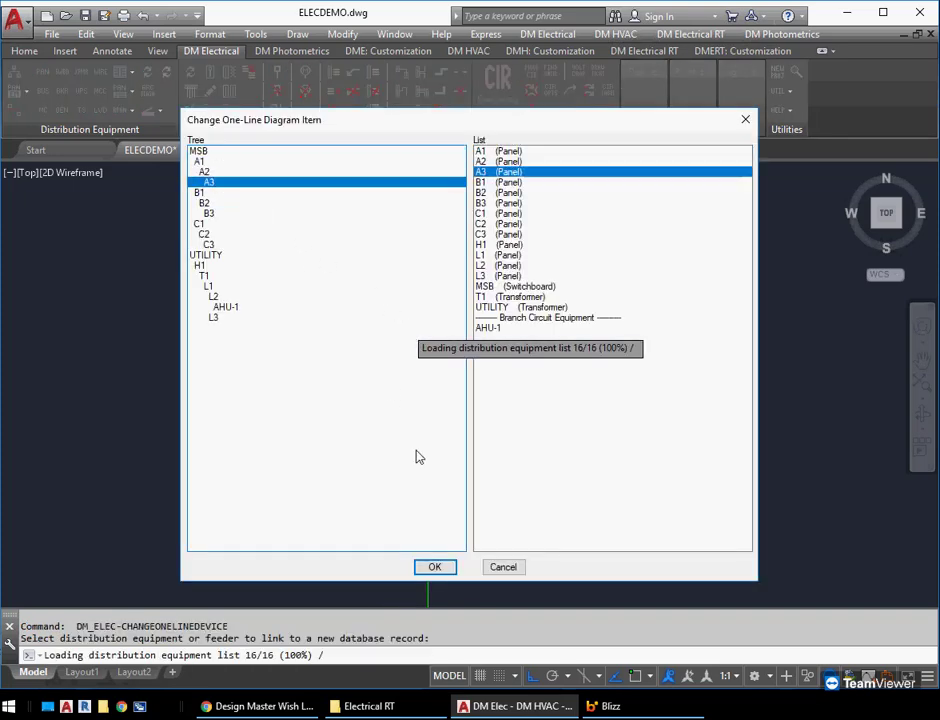
{"action": "left_click", "coordinate": [434, 567]}
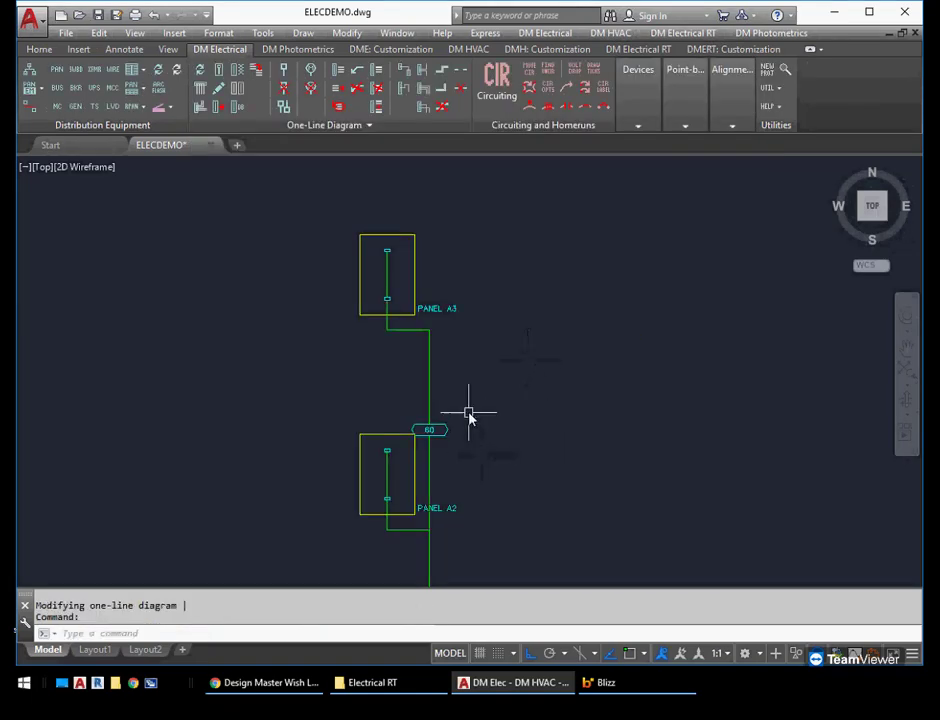
Stretch the lower horizontal segments of the A2–A3 and A1–A2 feeders upward so each feeder leaves from above its source panel
{"action": "left_click", "coordinate": [429, 373]}
{"action": "left_click", "coordinate": [408, 529]}
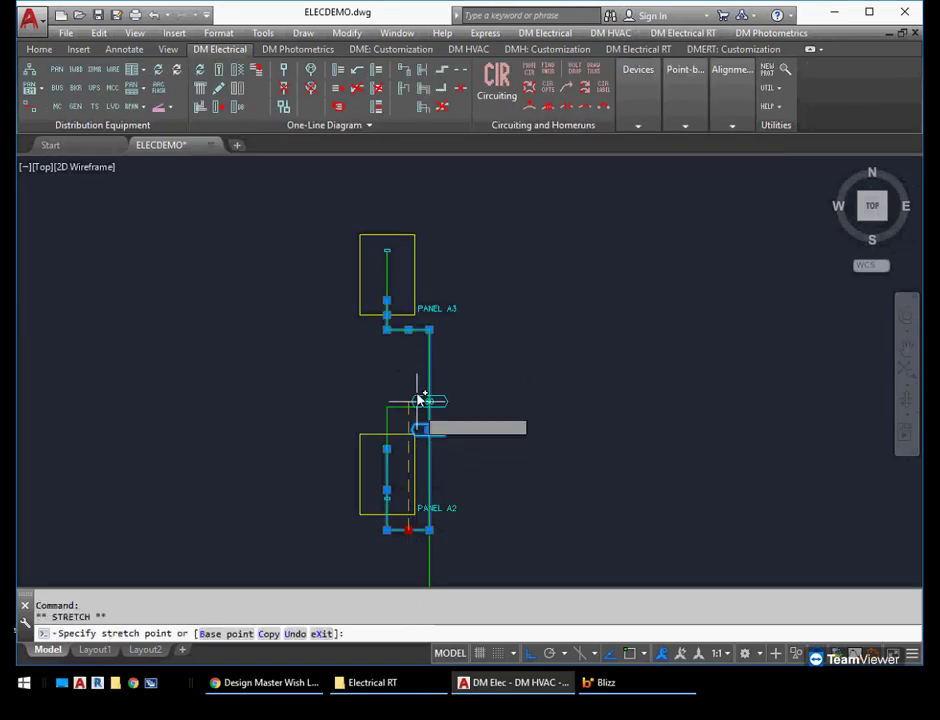
{"action": "left_click", "coordinate": [415, 393]}
{"action": "middle_click_drag", "start_coordinate": [481, 559], "coordinate": [474, 329]}
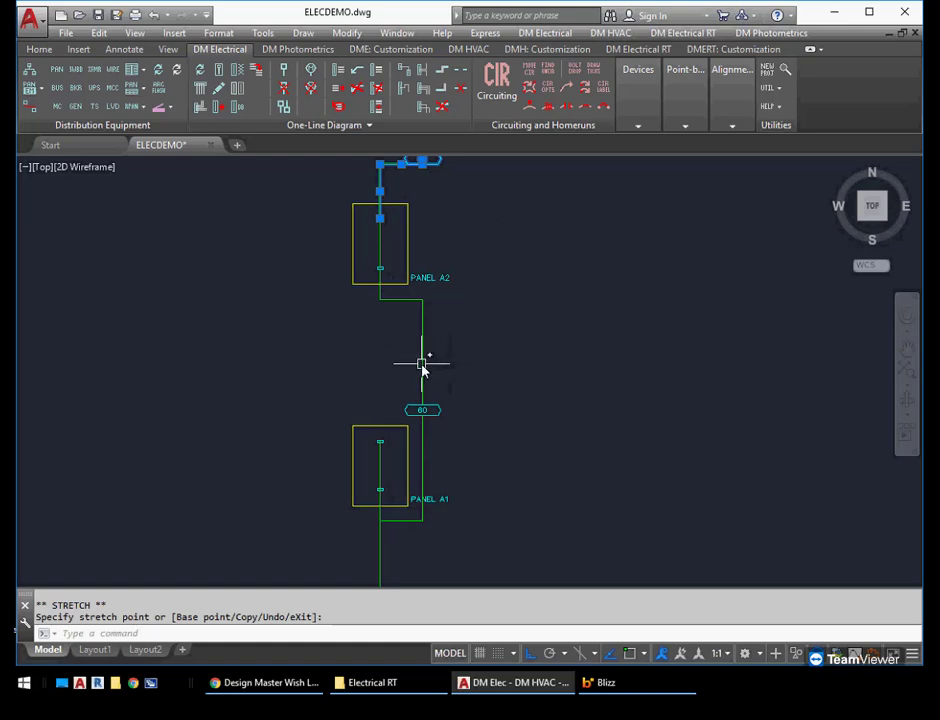
{"action": "left_click", "coordinate": [422, 367]}
{"action": "left_click", "coordinate": [401, 519]}
{"action": "left_click", "coordinate": [416, 384]}
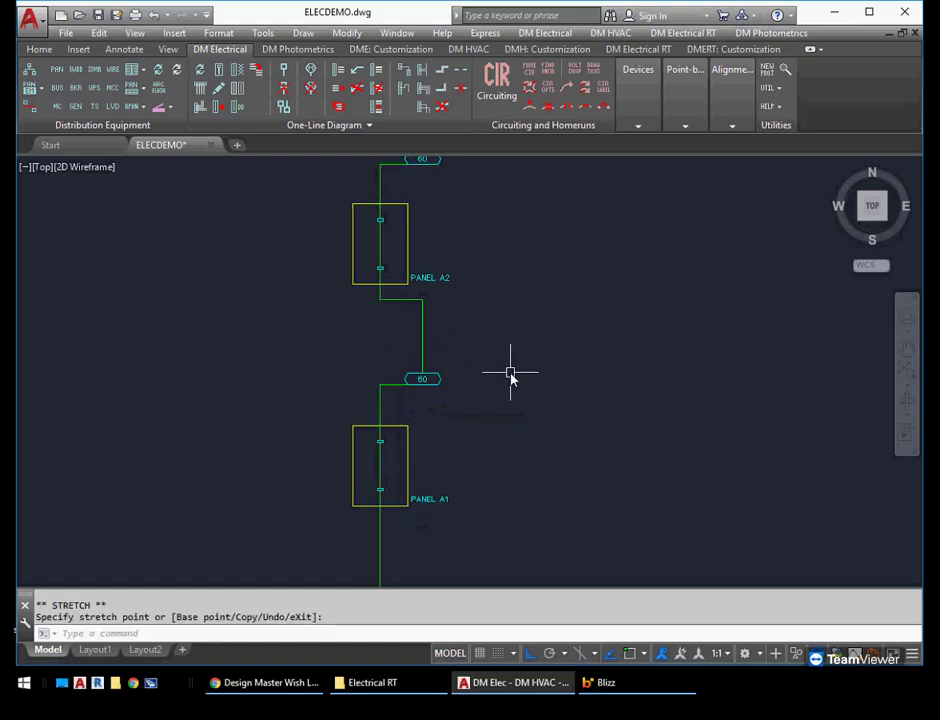
{"action": "key", "text": "Escape"}
Remove the offset vertical segments from the A1–A2 and A2–A3 feeders so both run straight between the panels
{"action": "middle_click_drag", "start_coordinate": [485, 323], "coordinate": [481, 419]}
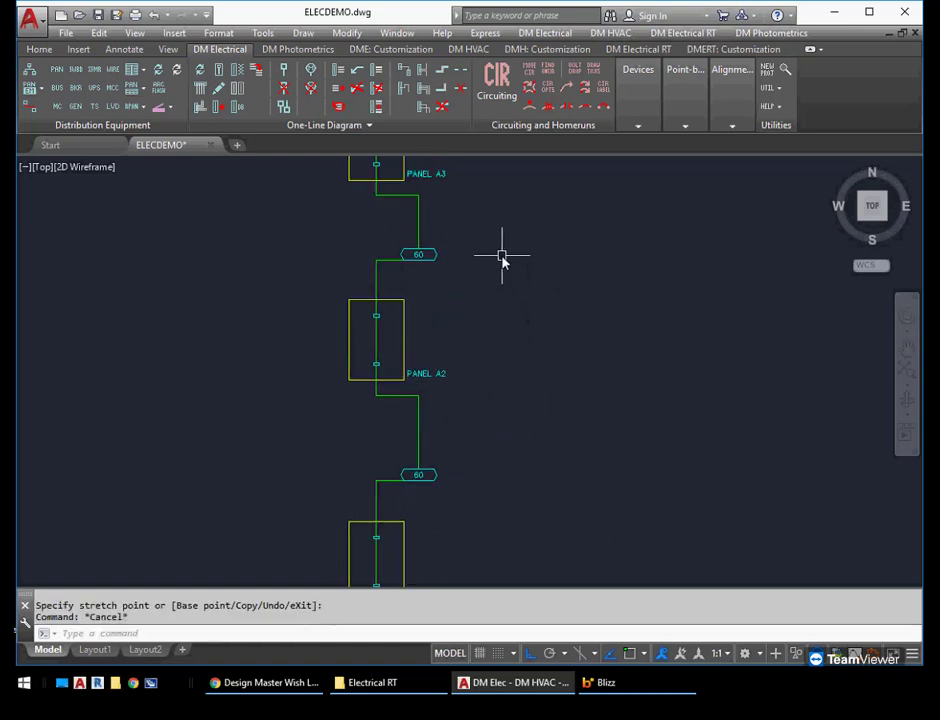
{"action": "left_click", "coordinate": [442, 105]}
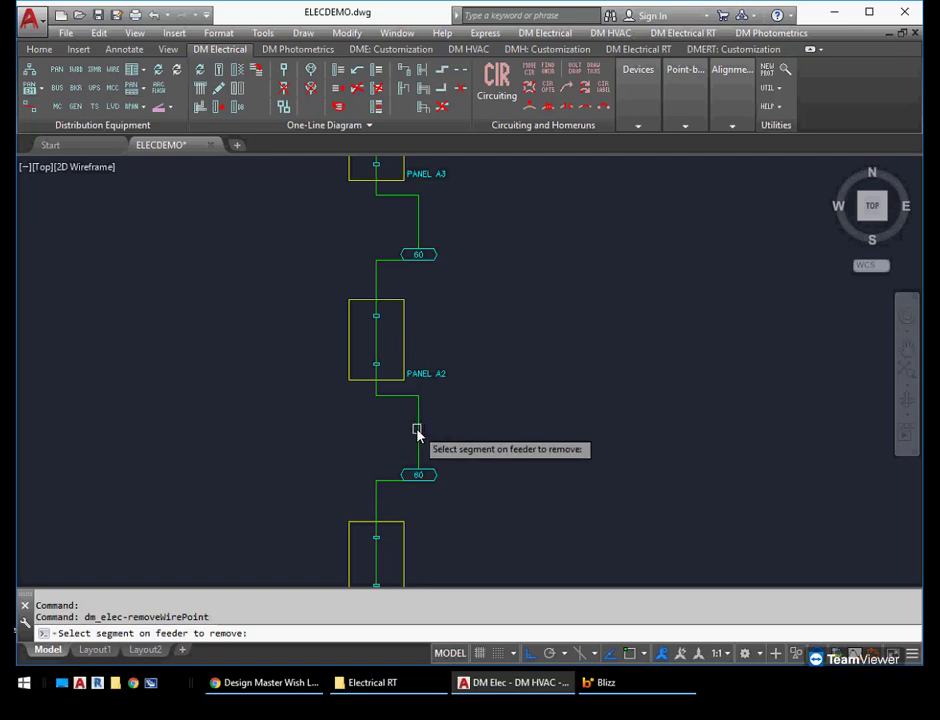
{"action": "left_click", "coordinate": [417, 428]}
{"action": "key", "text": "Return"}
{"action": "left_click", "coordinate": [419, 228]}
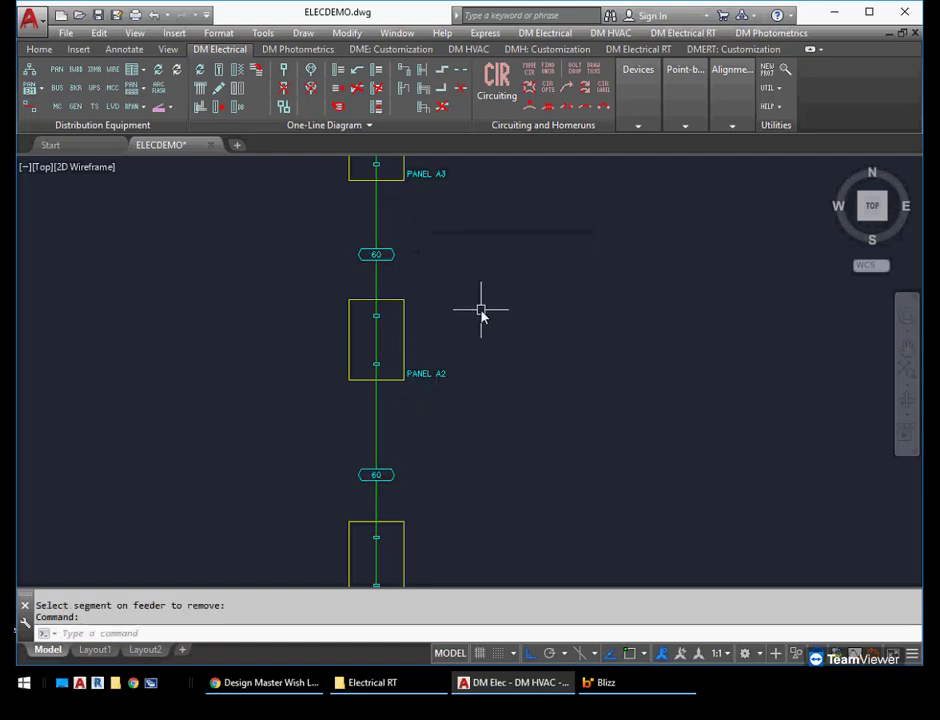
Change the overcurrent protection block of the feeder between MSB and panel A1 to Circuit Breaker (Amps)
{"action": "scroll", "coordinate": [496, 340], "scroll_direction": "down", "scroll_amount": 3}
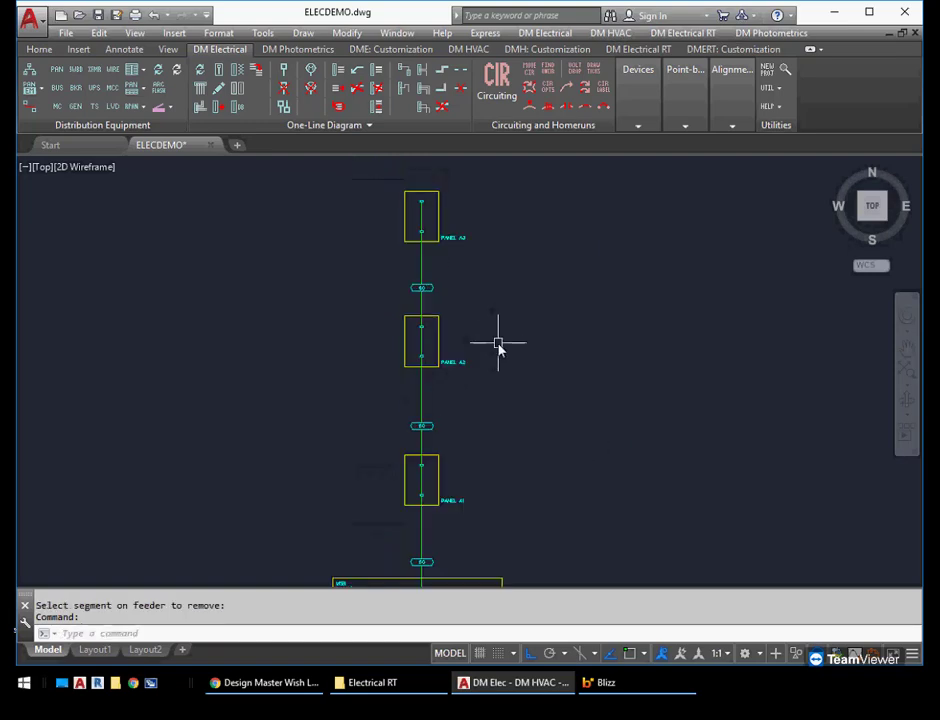
{"action": "scroll", "coordinate": [507, 344], "scroll_direction": "down", "scroll_amount": 2}
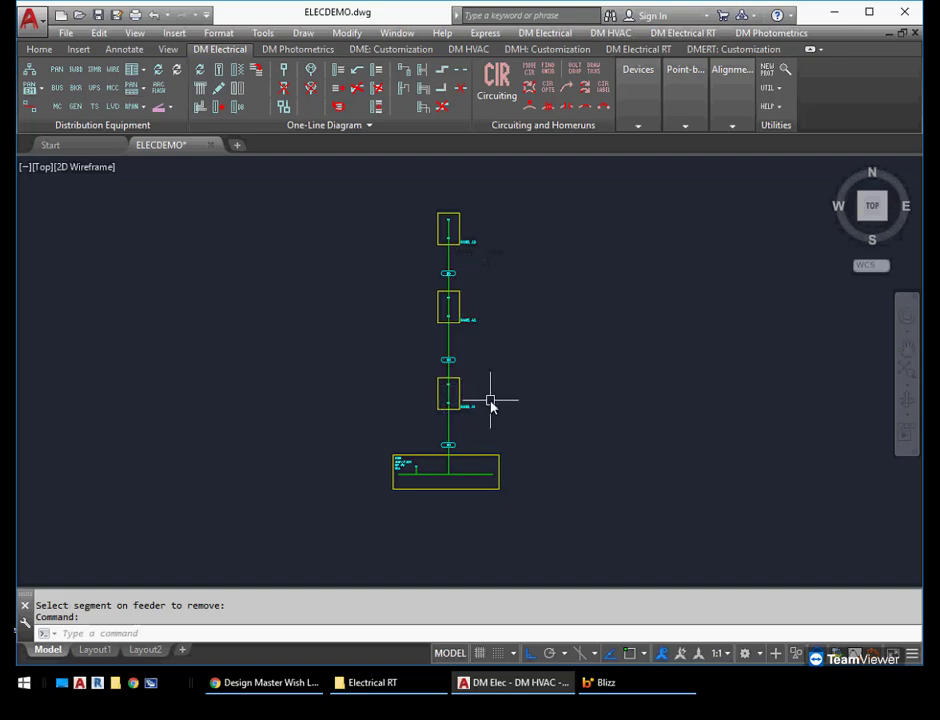
{"action": "scroll", "coordinate": [466, 380], "scroll_direction": "up", "scroll_amount": 4}
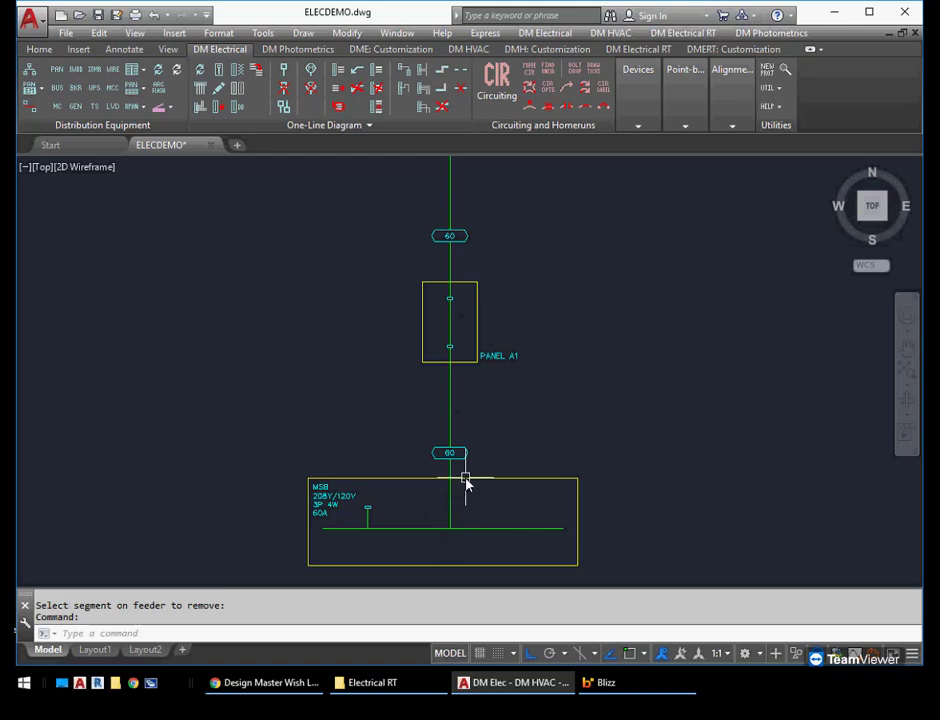
{"action": "left_click", "coordinate": [243, 75]}
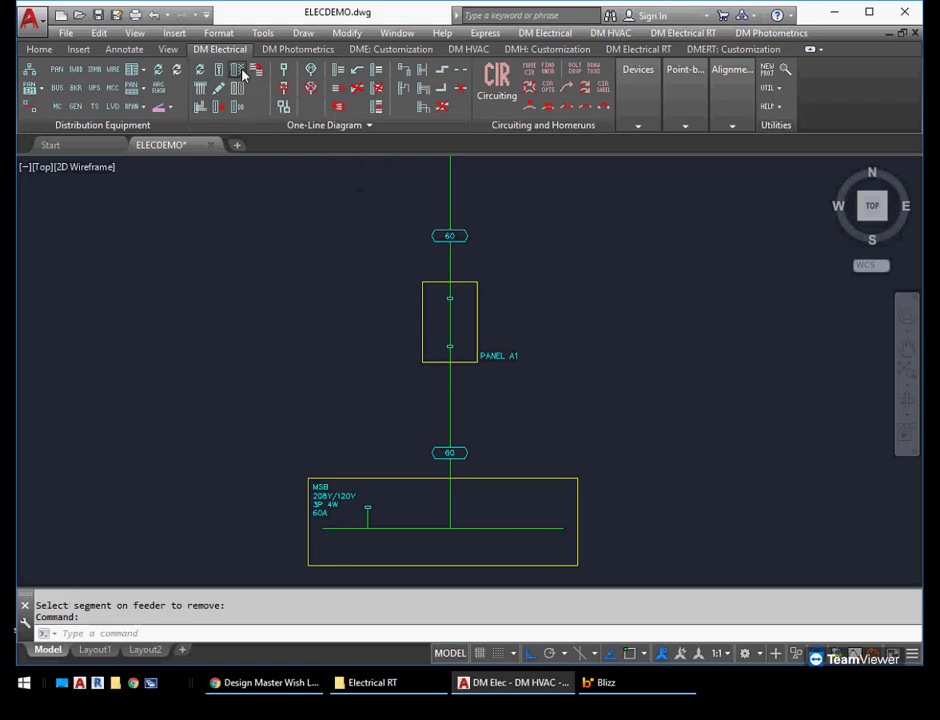
{"action": "left_click", "coordinate": [451, 411]}
{"action": "key", "text": "Return"}
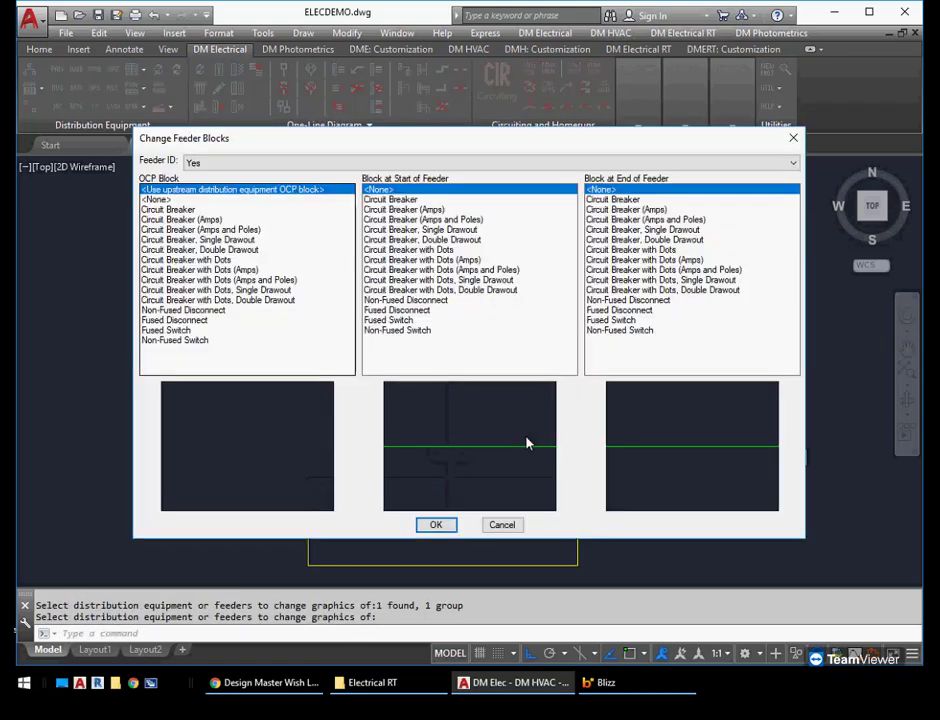
{"action": "left_click", "coordinate": [199, 211]}
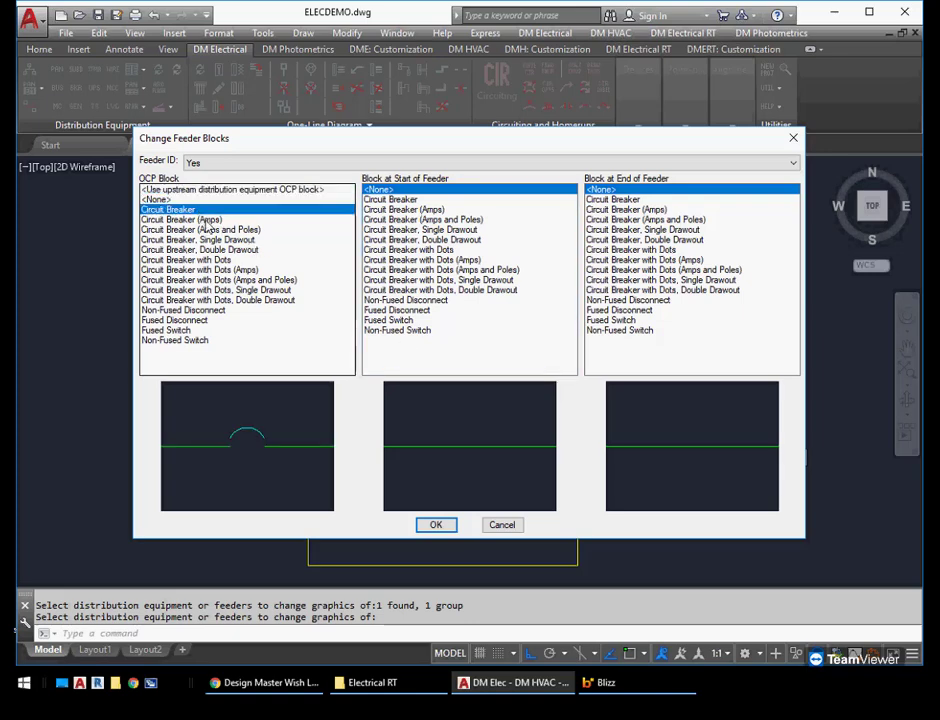
{"action": "left_click", "coordinate": [200, 219]}
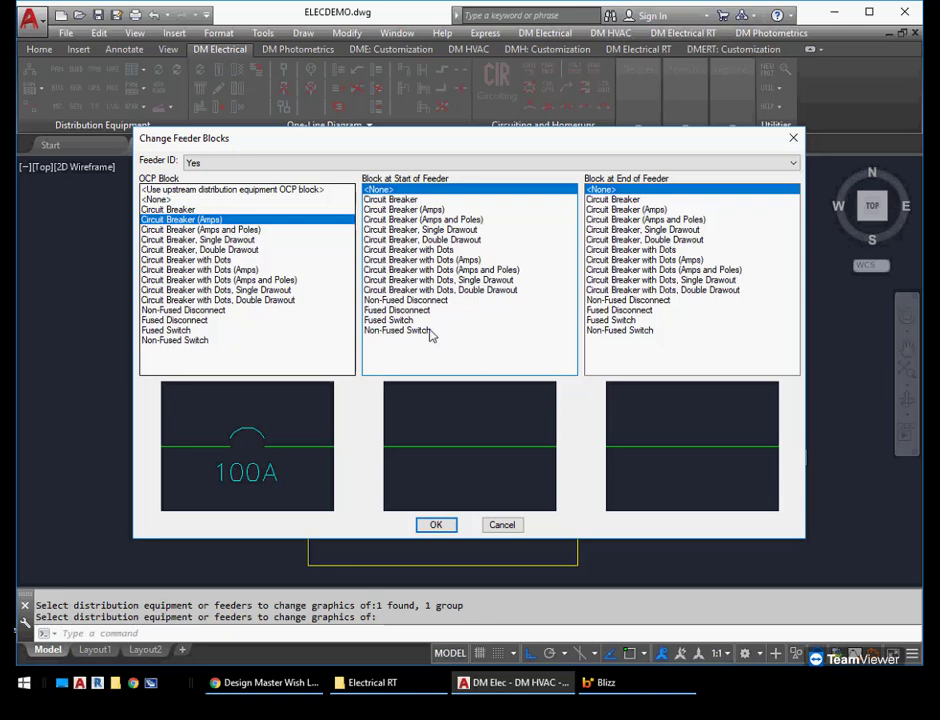
{"action": "left_click", "coordinate": [434, 523]}
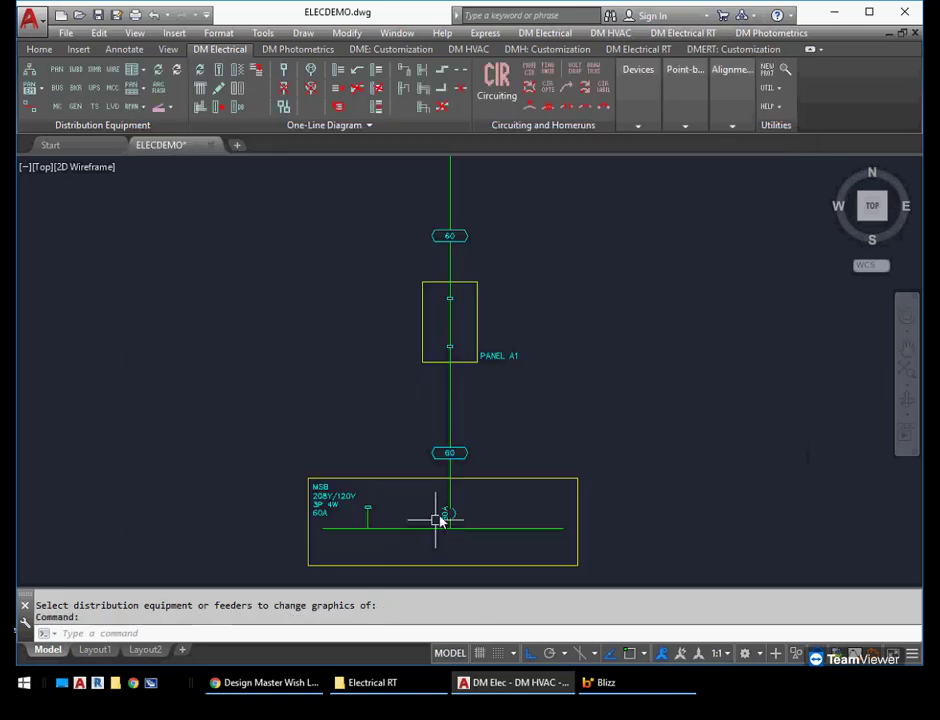
Add the Description label to the MSB-to-A1 feeder and, with feeder snapping off, place it beside the feeder just below the breaker symbol
{"action": "middle_click_drag", "start_coordinate": [470, 494], "coordinate": [468, 482]}
{"action": "scroll", "coordinate": [469, 483], "scroll_direction": "up", "scroll_amount": 4}
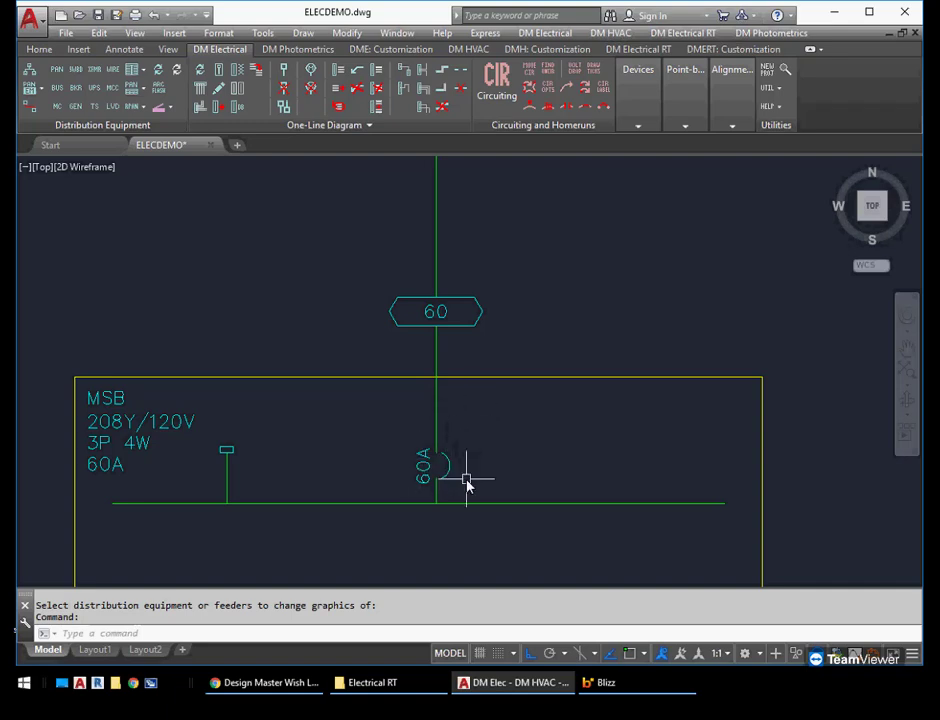
{"action": "left_click", "coordinate": [338, 70]}
{"action": "left_click", "coordinate": [437, 426]}
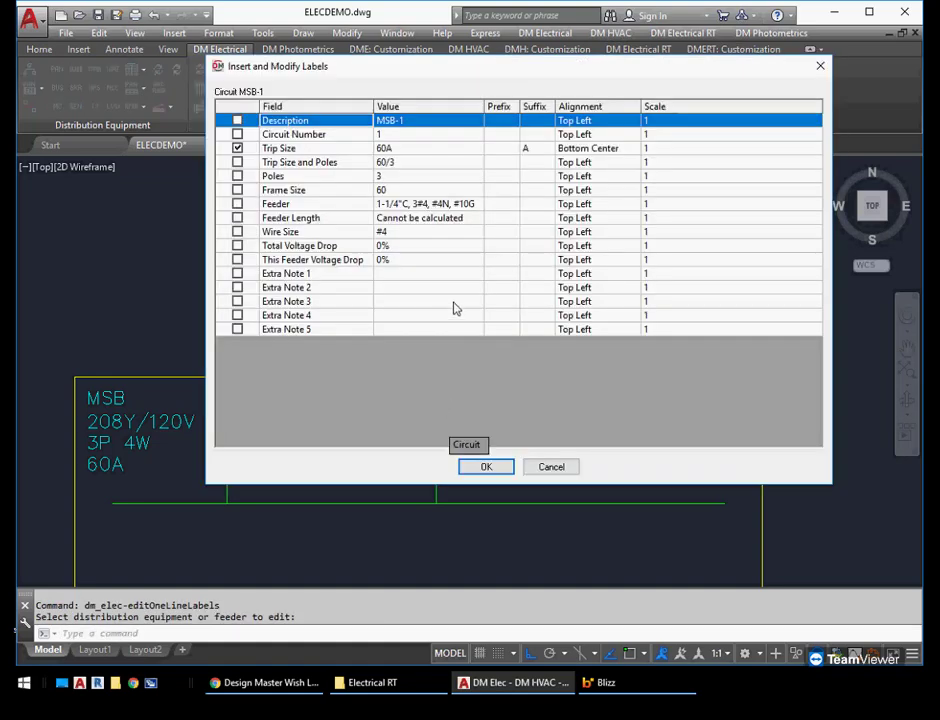
{"action": "left_click", "coordinate": [237, 121]}
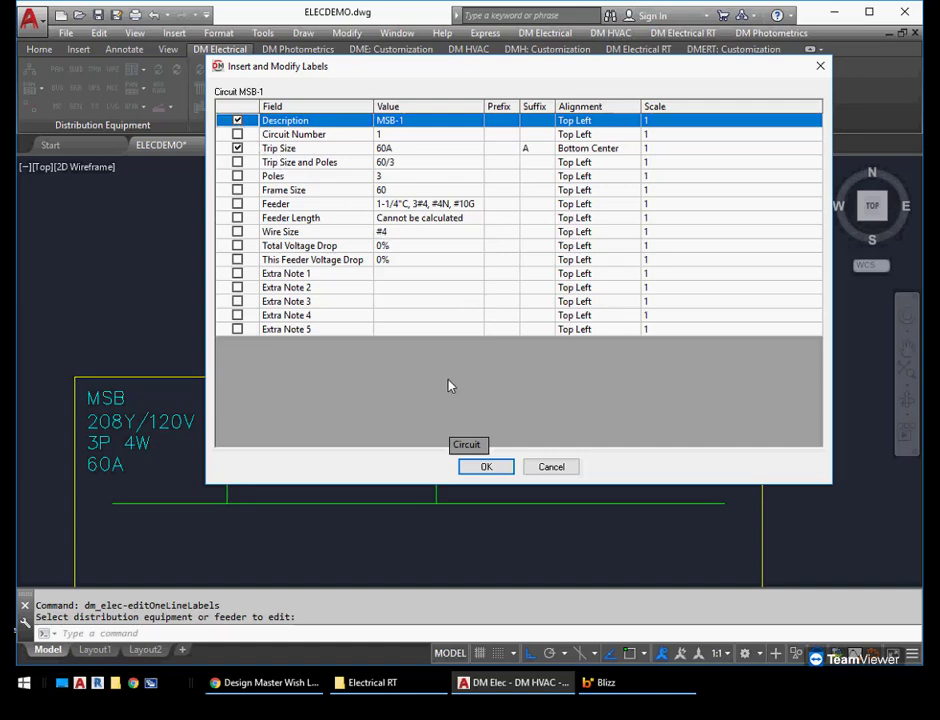
{"action": "left_click", "coordinate": [485, 466]}
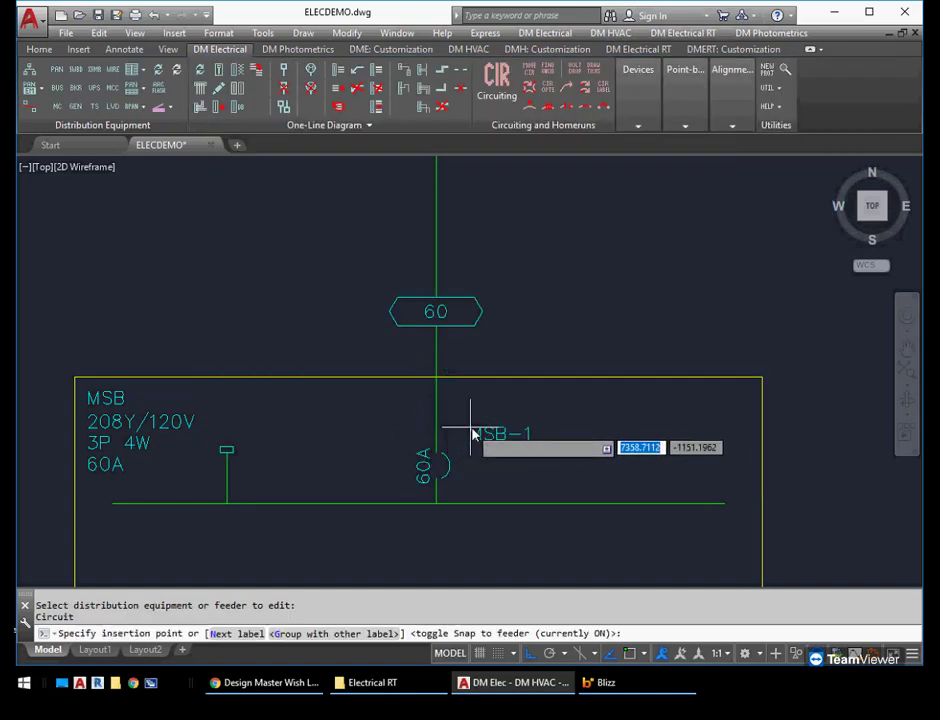
{"action": "type", "text": "s"}
{"action": "key", "text": "Return"}
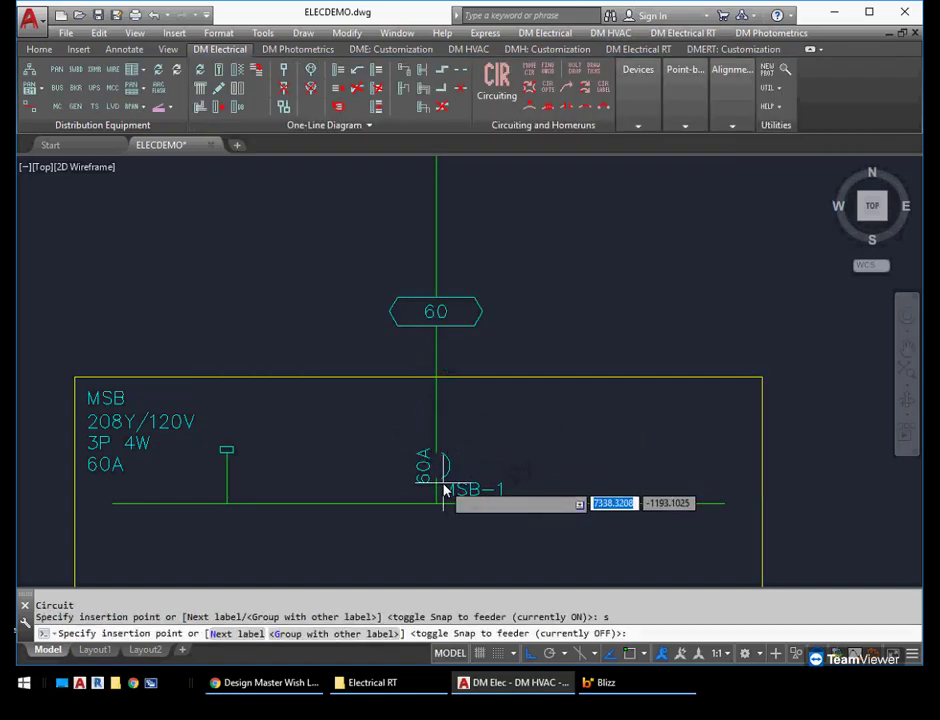
{"action": "left_click", "coordinate": [446, 490]}
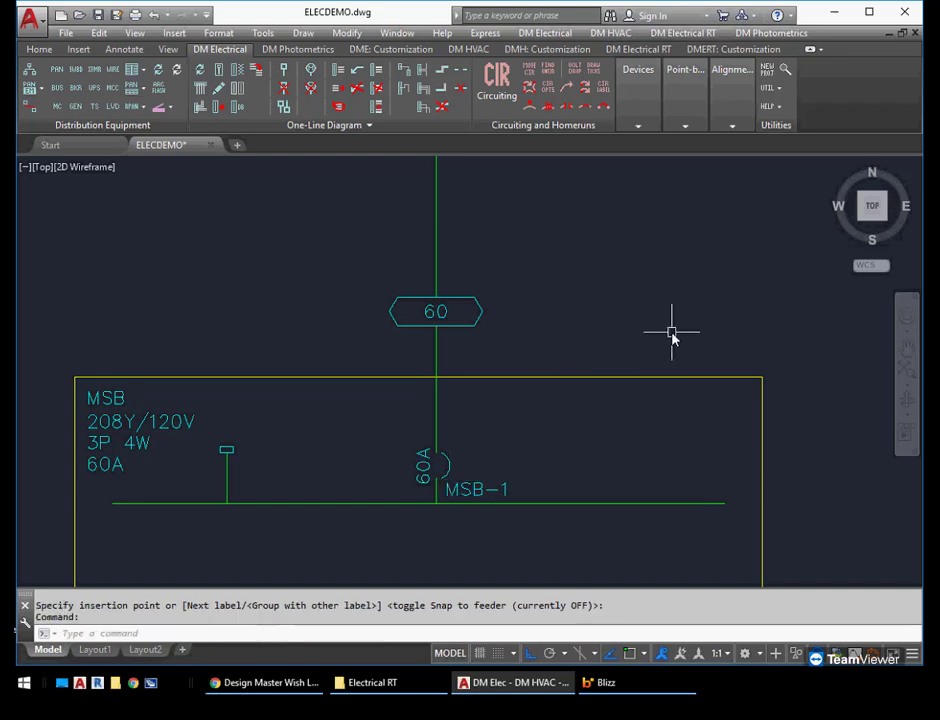
Enable the Volts and Bus Amps labels for panel A1, giving Bus Amps the suffix A
{"action": "scroll", "coordinate": [621, 336], "scroll_direction": "down", "scroll_amount": 2}
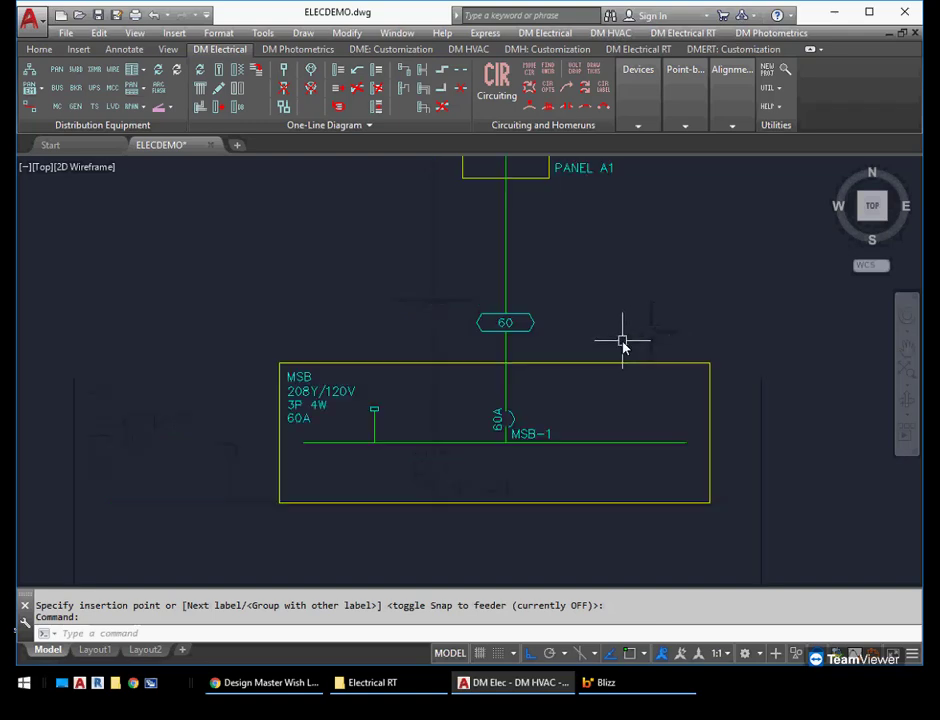
{"action": "middle_click_drag", "start_coordinate": [592, 275], "coordinate": [575, 472]}
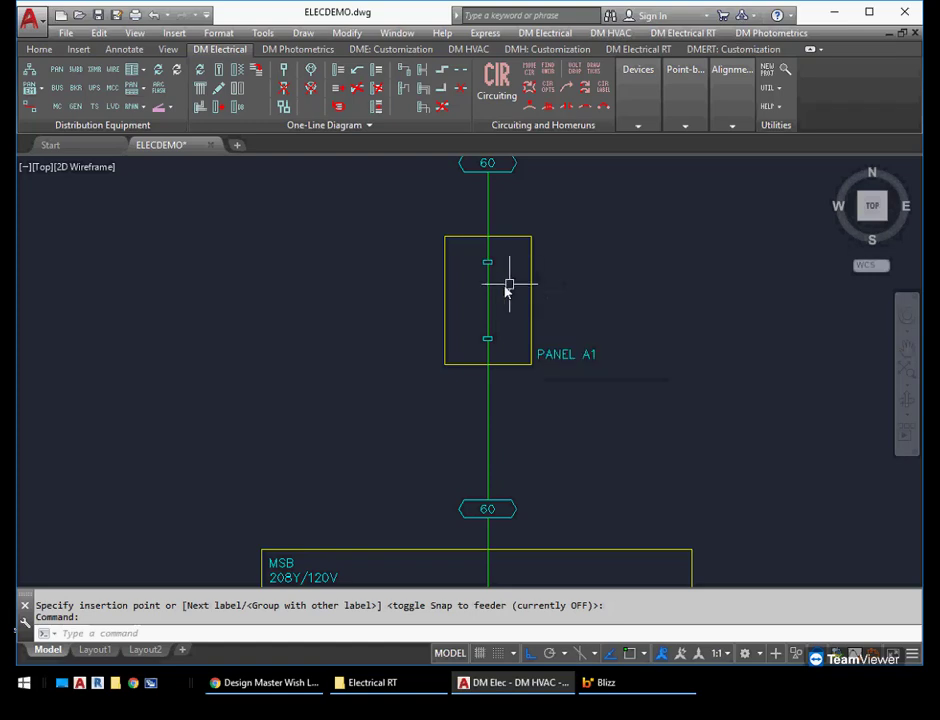
{"action": "left_click", "coordinate": [340, 75]}
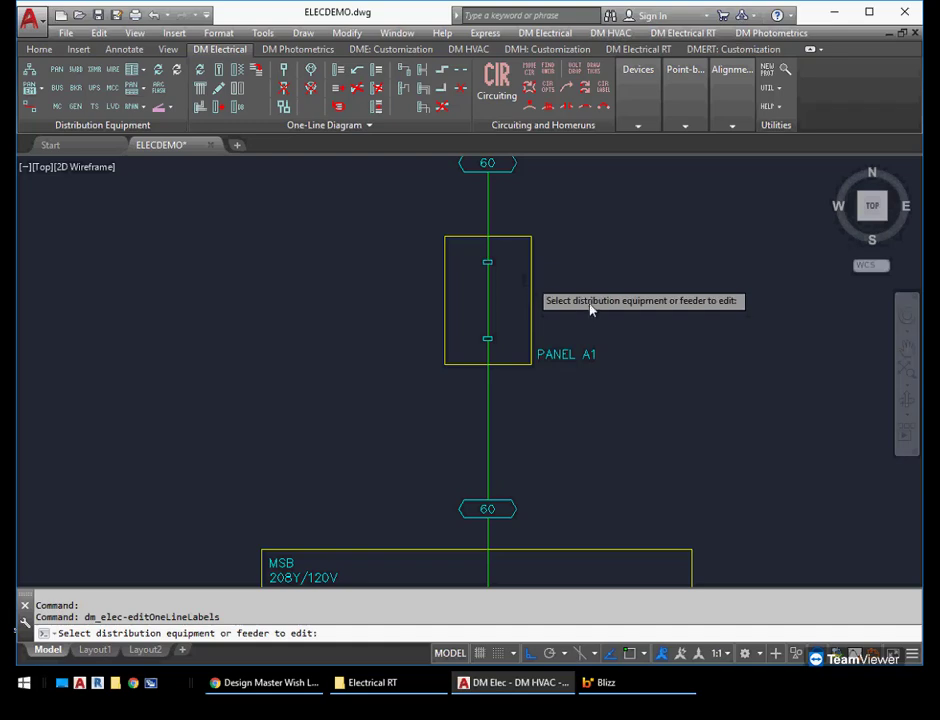
{"action": "left_click", "coordinate": [529, 282]}
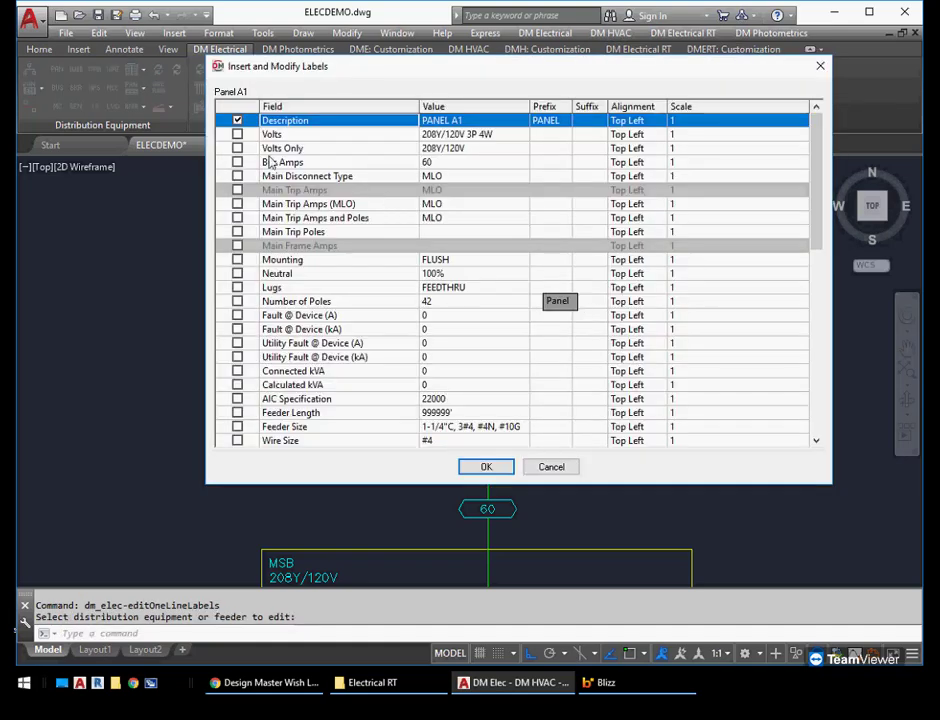
{"action": "left_click", "coordinate": [238, 135]}
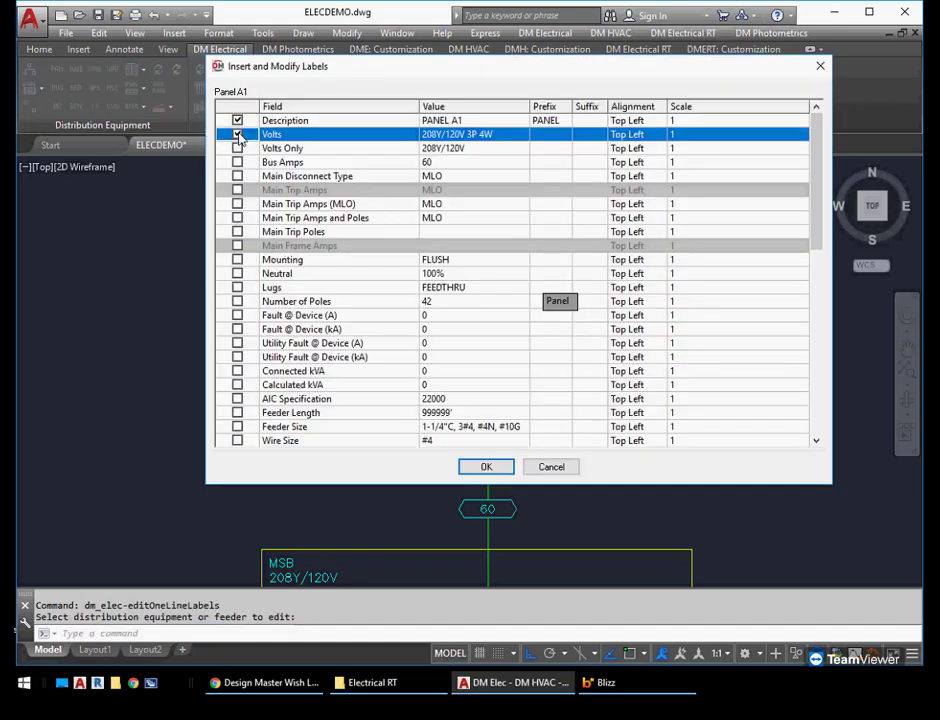
{"action": "left_click", "coordinate": [238, 162]}
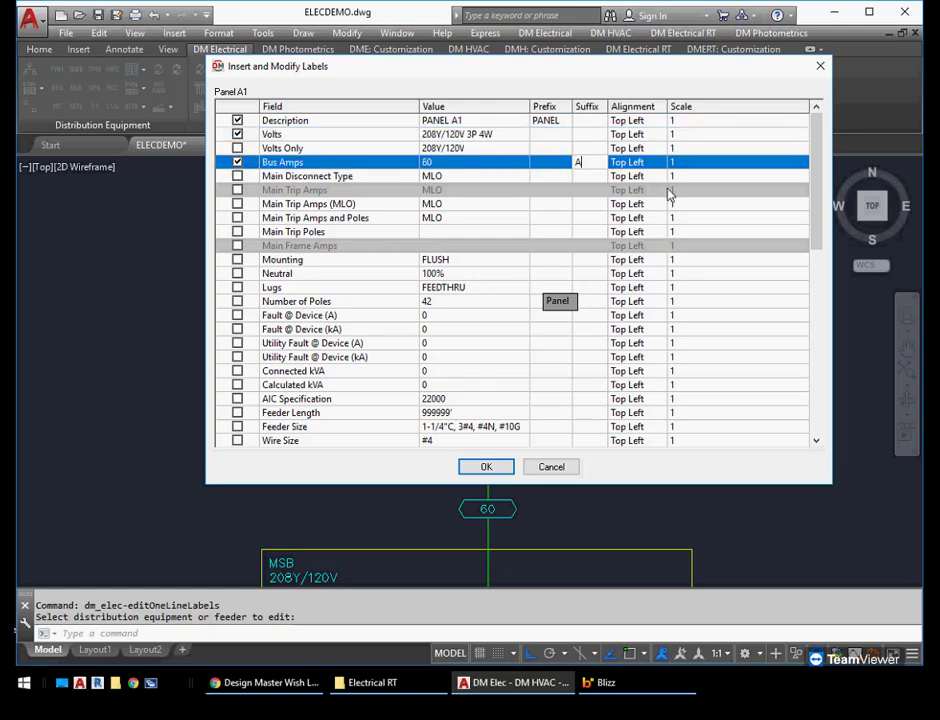
{"action": "left_click", "coordinate": [486, 466]}
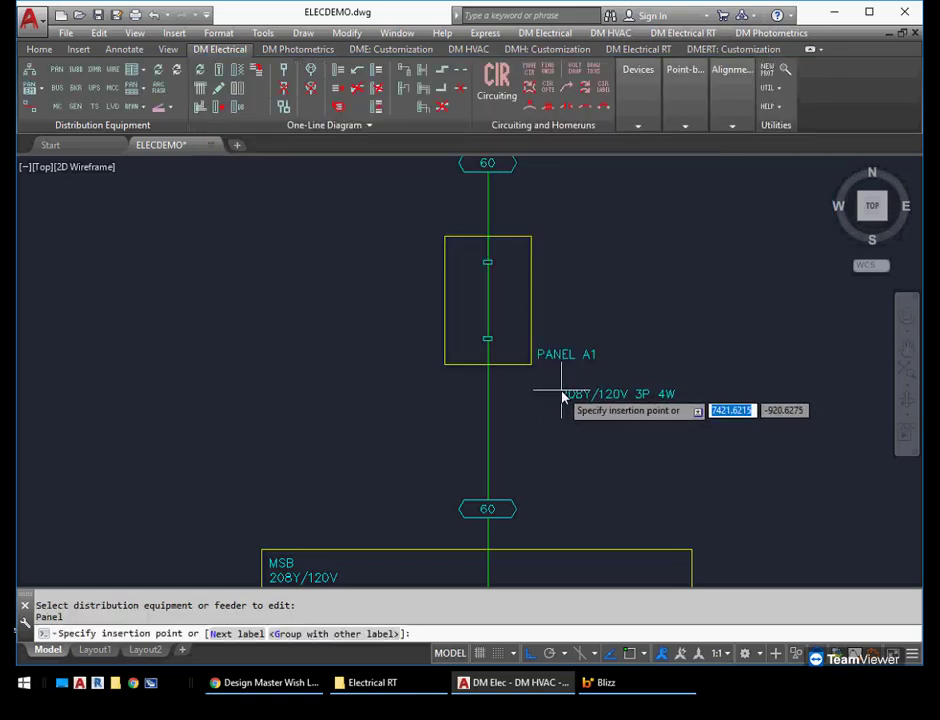
Group the Volts label with the PANEL A1 label and place the Bus Amps label inside the panel box
{"action": "type", "text": "g"}
{"action": "key", "text": "Return"}
{"action": "left_click", "coordinate": [556, 359]}
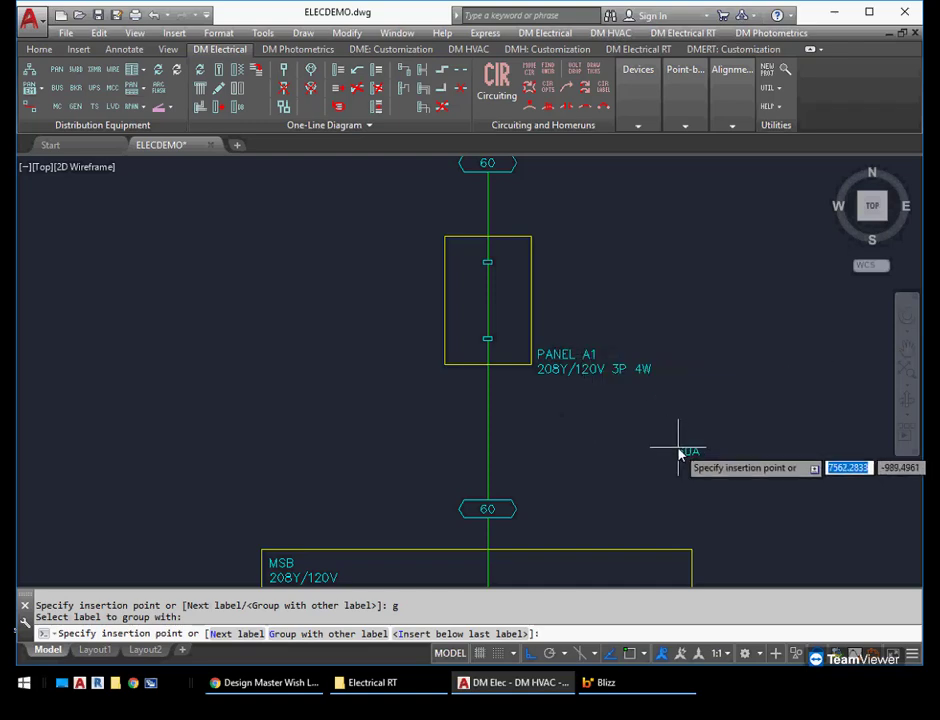
{"action": "left_click", "coordinate": [497, 318]}
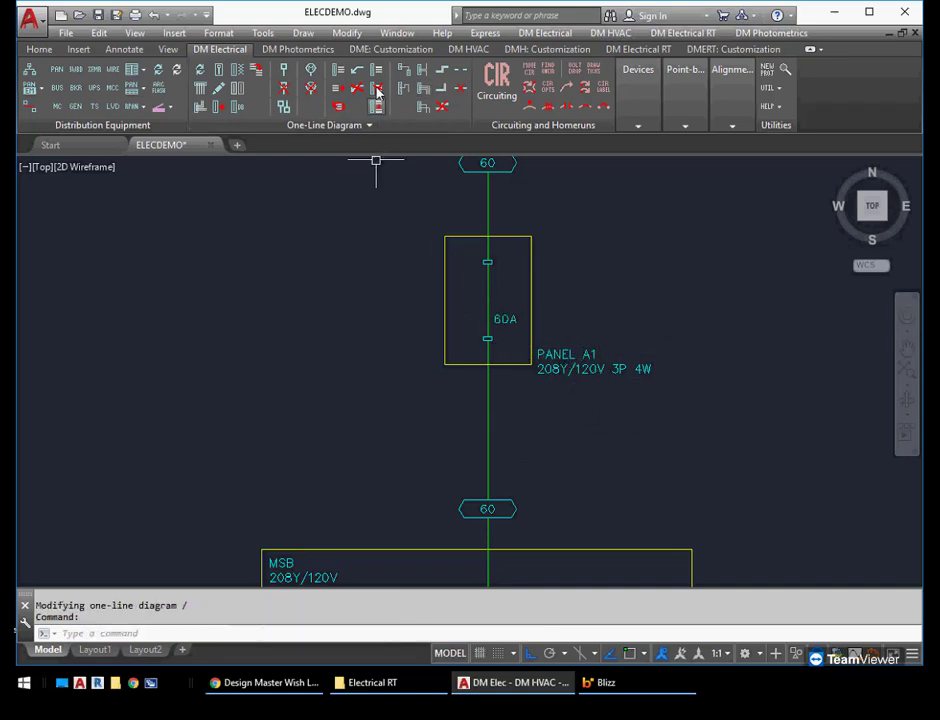
Set the alignment of panel A1's grouped Description and Volts labels to Middle Right
{"action": "left_click", "coordinate": [342, 69]}
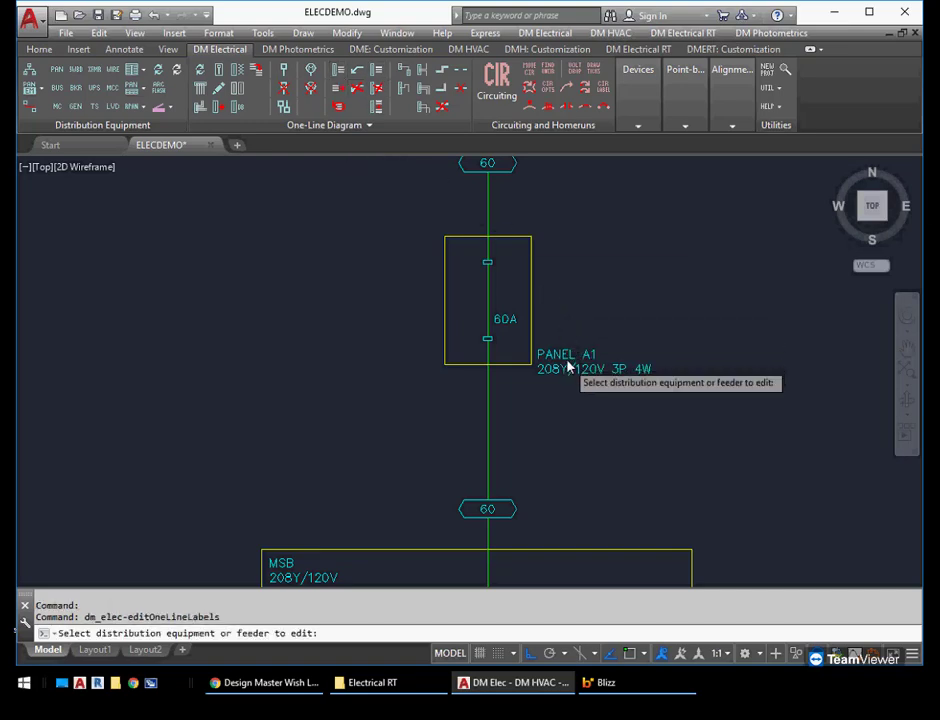
{"action": "left_click", "coordinate": [571, 364]}
{"action": "left_click", "coordinate": [630, 120]}
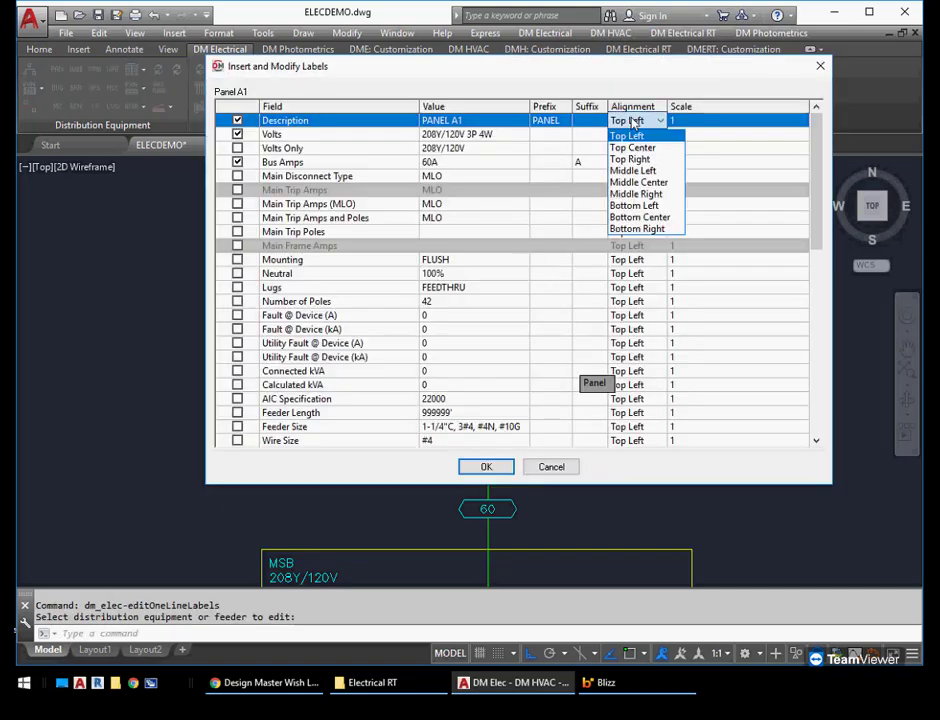
{"action": "left_click", "coordinate": [636, 193]}
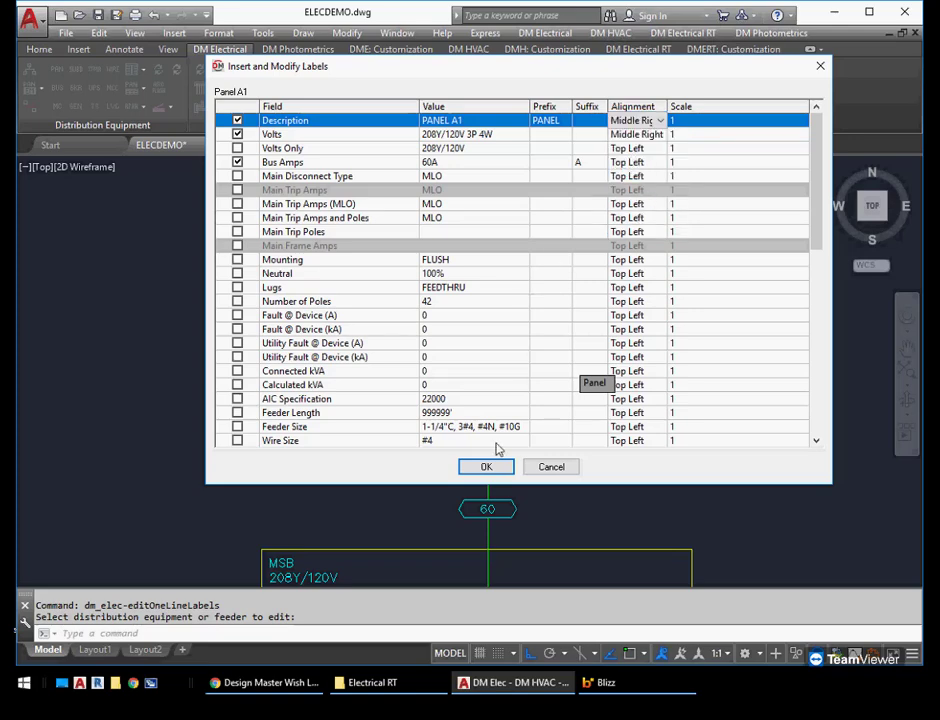
{"action": "left_click", "coordinate": [488, 469]}
Move panel A1's name and voltage label group to the left of its box and narrow the text width so the voltage wraps
{"action": "left_click", "coordinate": [665, 372]}
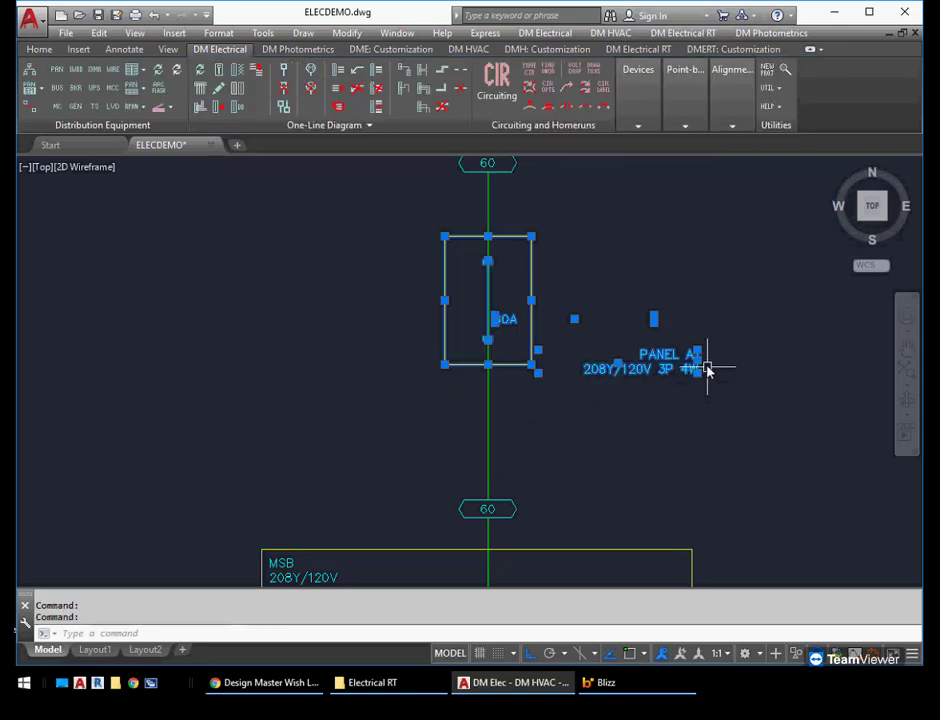
{"action": "left_click", "coordinate": [697, 355]}
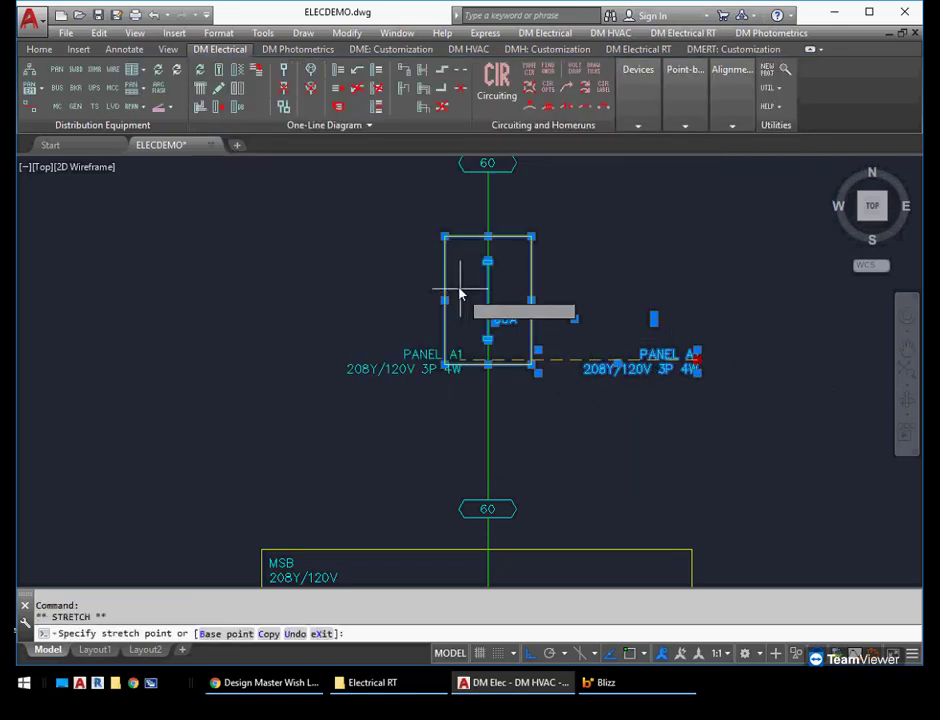
{"action": "key", "text": "F8"}
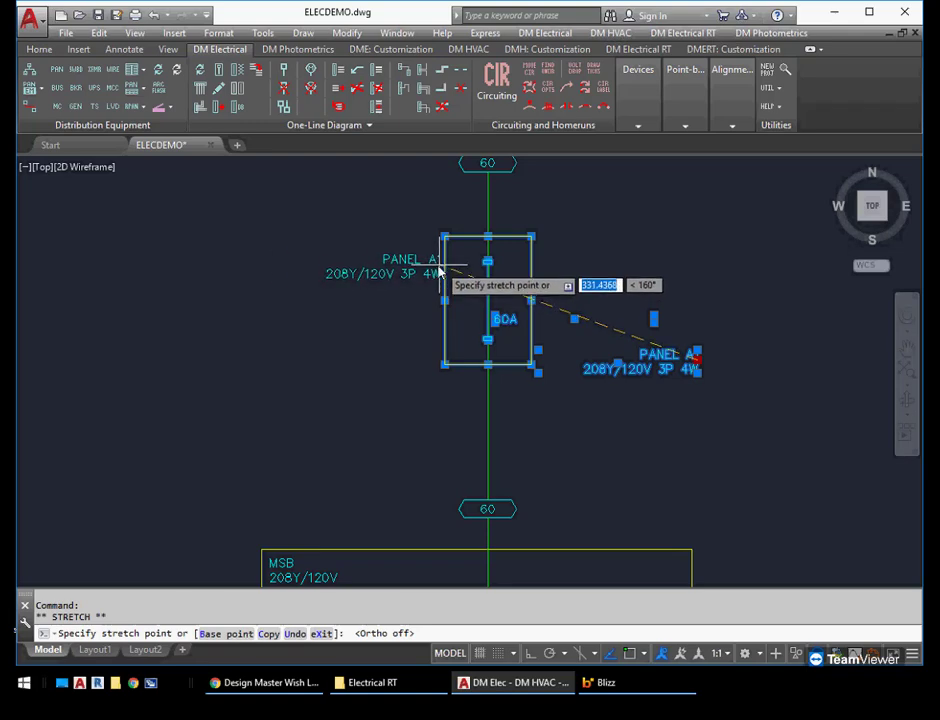
{"action": "left_click", "coordinate": [440, 270]}
{"action": "left_click", "coordinate": [279, 254]}
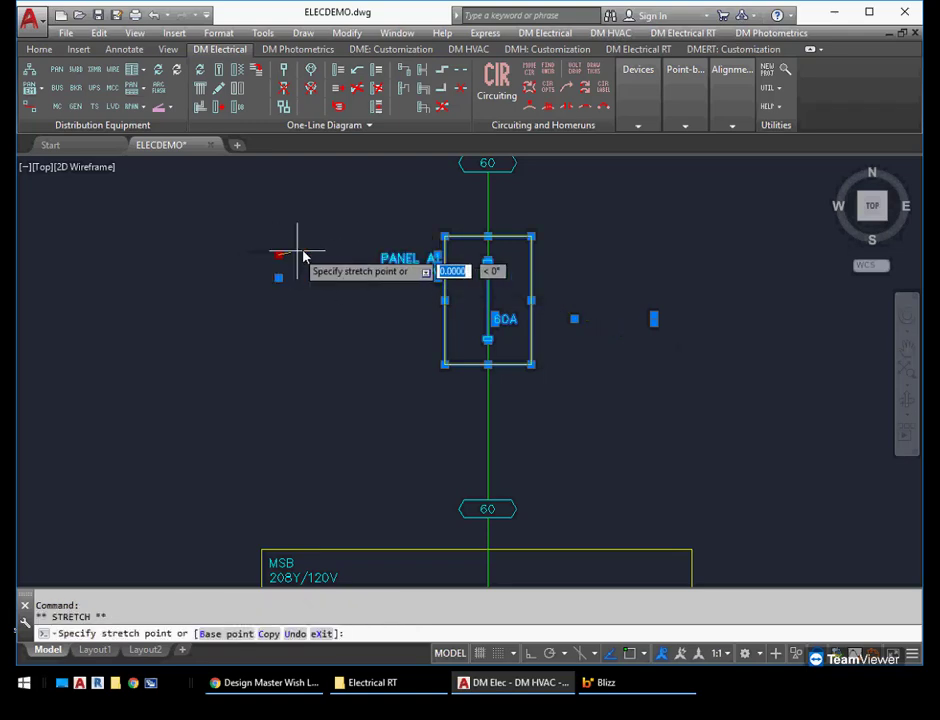
{"action": "left_click", "coordinate": [365, 252]}
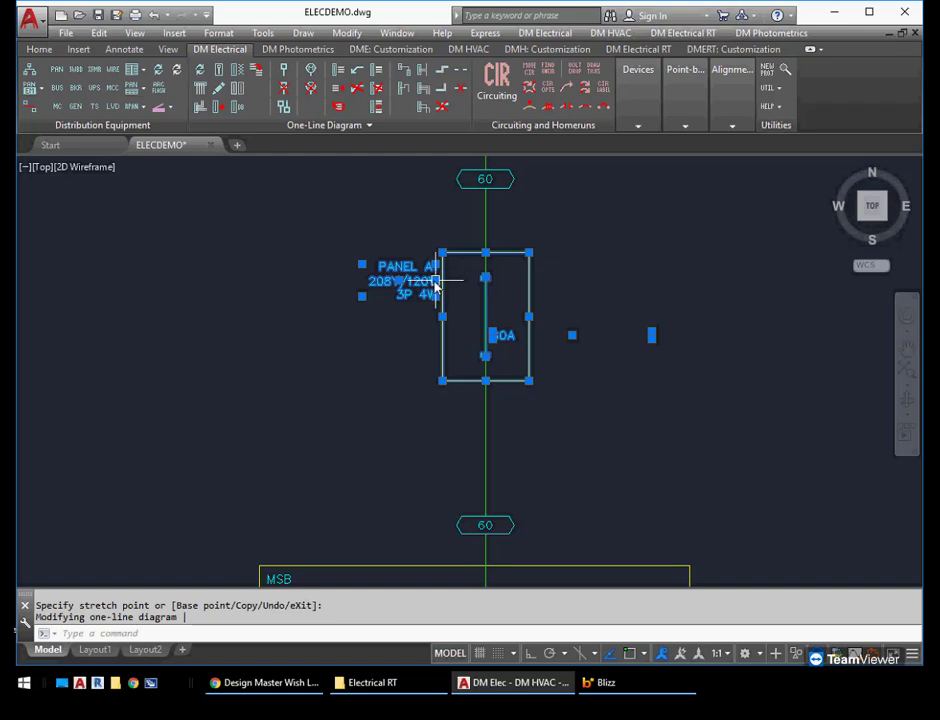
Lower the wrapped name and voltage label group to the mid-height of panel A1's box
{"action": "left_click", "coordinate": [436, 282]}
{"action": "left_click", "coordinate": [437, 316]}
{"action": "key", "text": "Escape"}
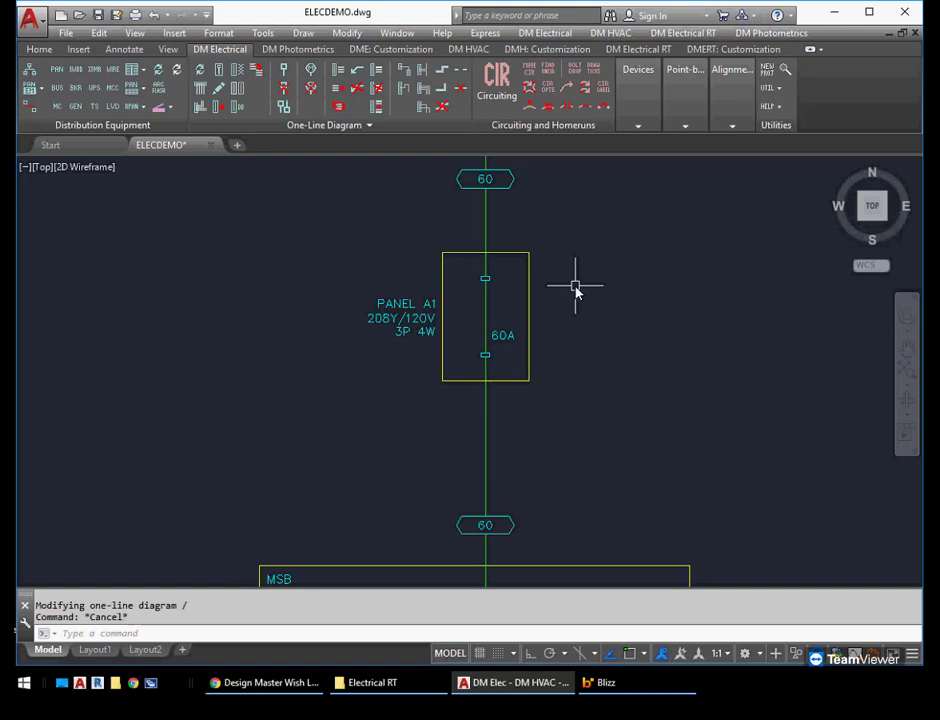
Match the labels and graphics of panels A2 and A3 to those of panel A1
{"action": "scroll", "coordinate": [575, 290], "scroll_direction": "down", "scroll_amount": 1}
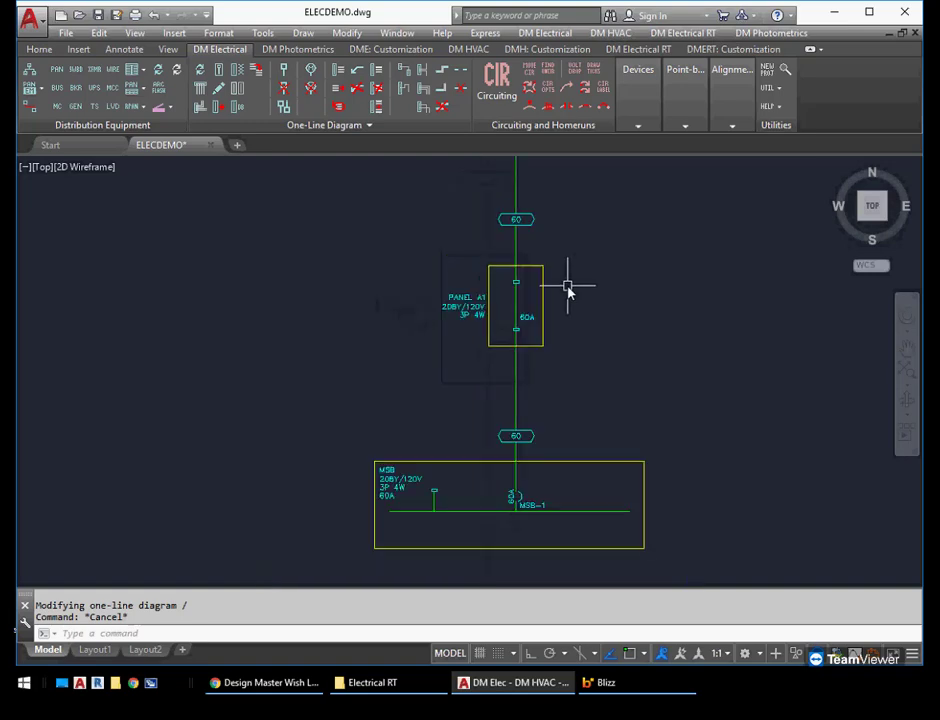
{"action": "middle_click_drag", "start_coordinate": [497, 287], "coordinate": [489, 388]}
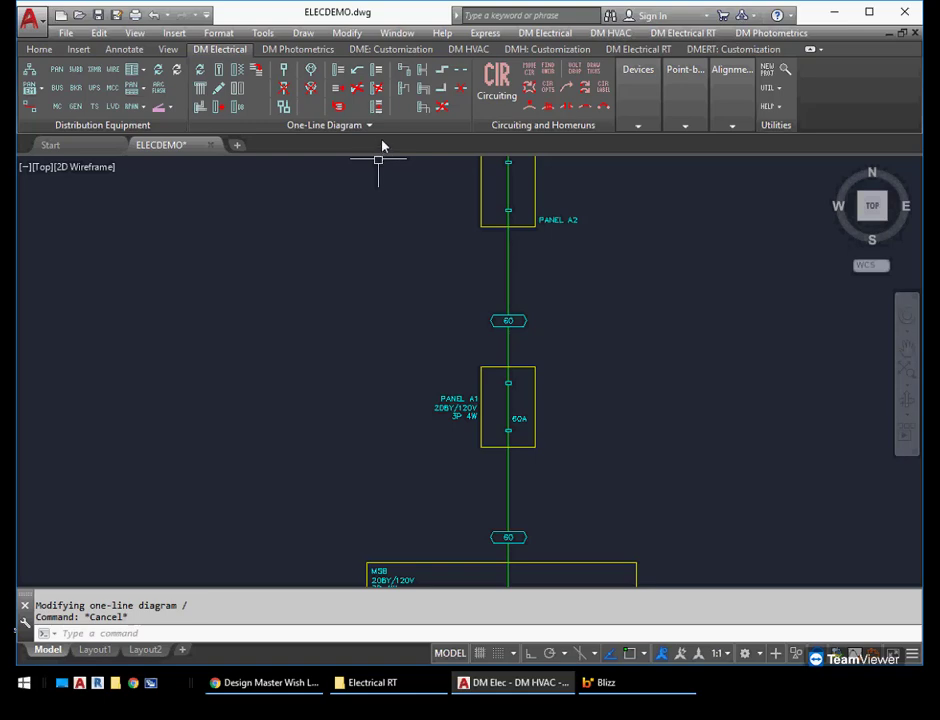
{"action": "left_click", "coordinate": [257, 78]}
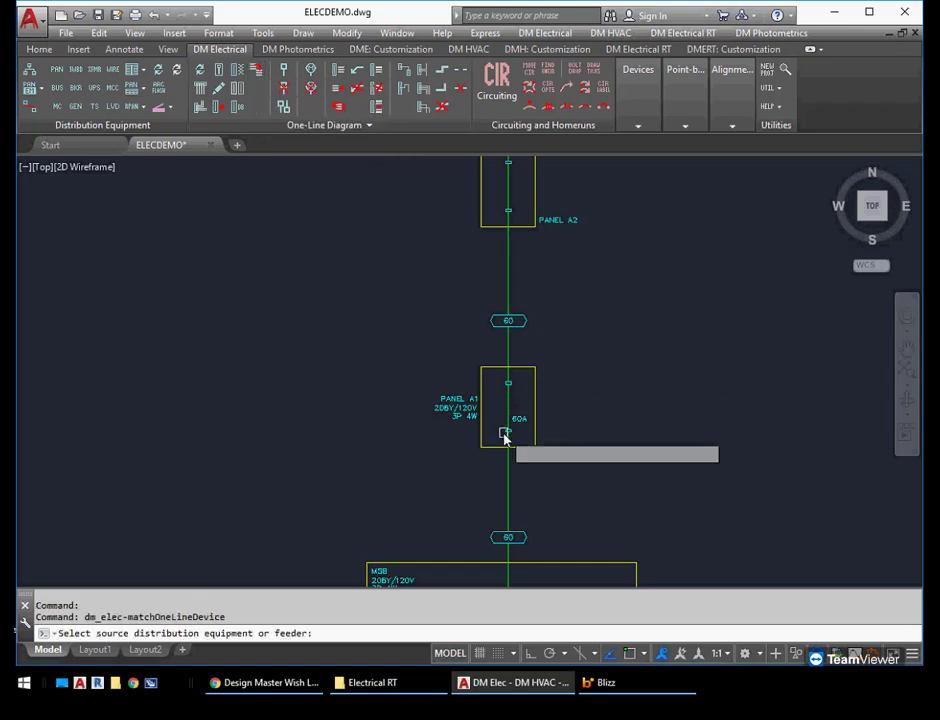
{"action": "scroll", "coordinate": [486, 399], "scroll_direction": "up", "scroll_amount": 2}
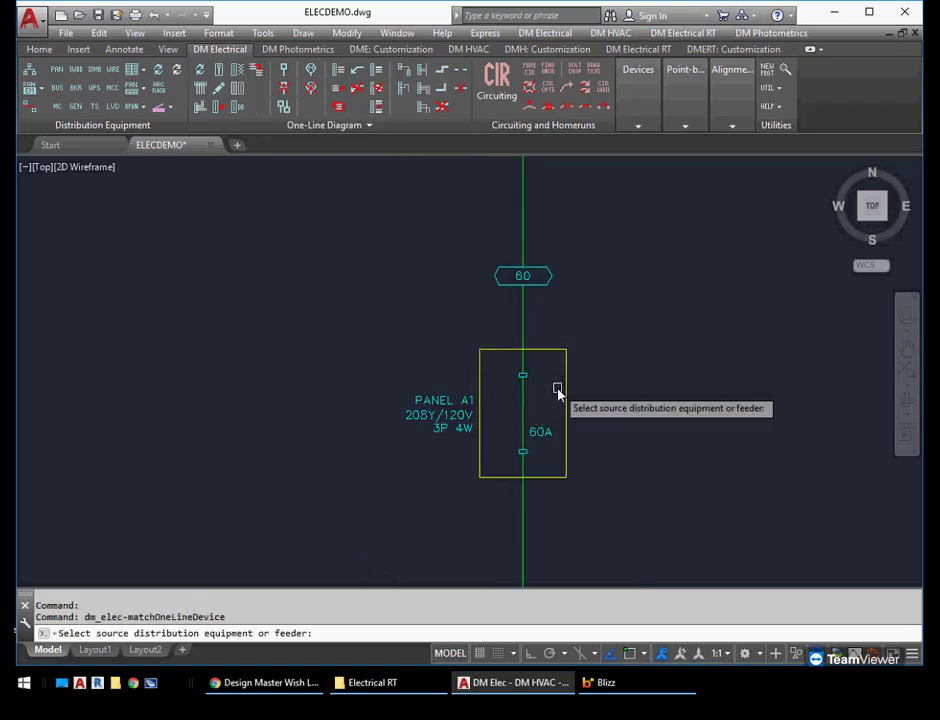
{"action": "left_click", "coordinate": [565, 390]}
{"action": "scroll", "coordinate": [590, 265], "scroll_direction": "down", "scroll_amount": 2}
{"action": "middle_click_drag", "start_coordinate": [590, 261], "coordinate": [566, 458]}
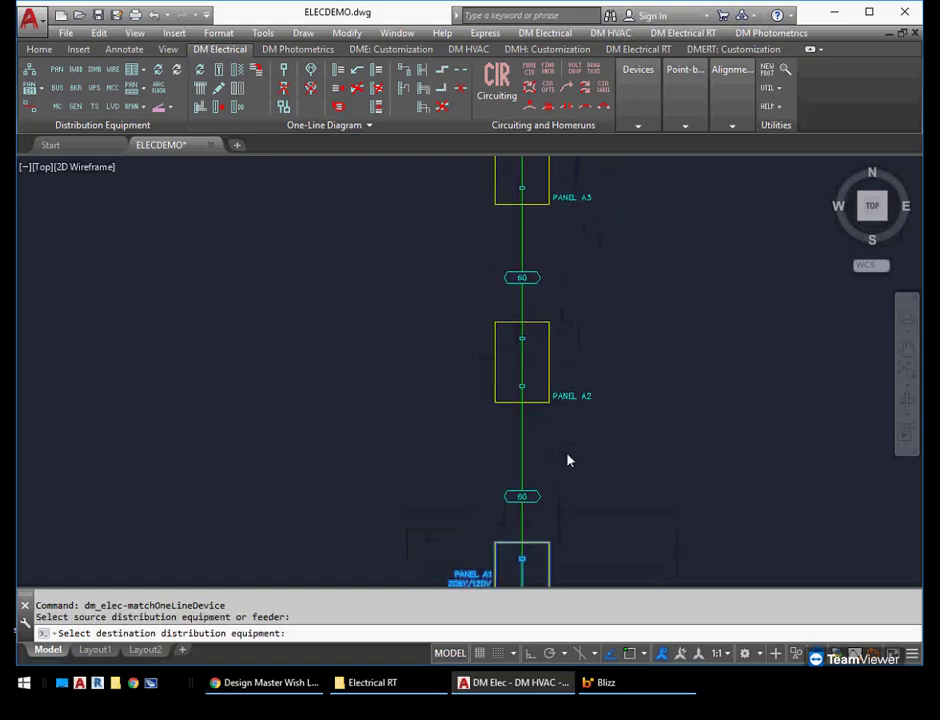
{"action": "scroll", "coordinate": [600, 430], "scroll_direction": "down", "scroll_amount": 2}
{"action": "left_click", "coordinate": [556, 390]}
{"action": "left_click", "coordinate": [557, 308]}
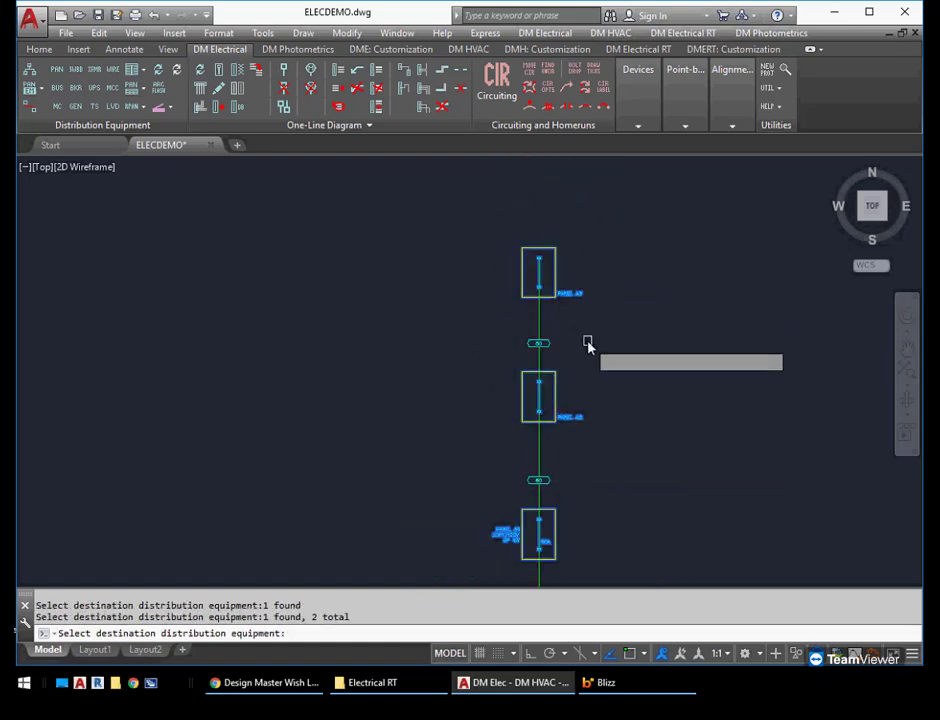
{"action": "key", "text": "Return"}
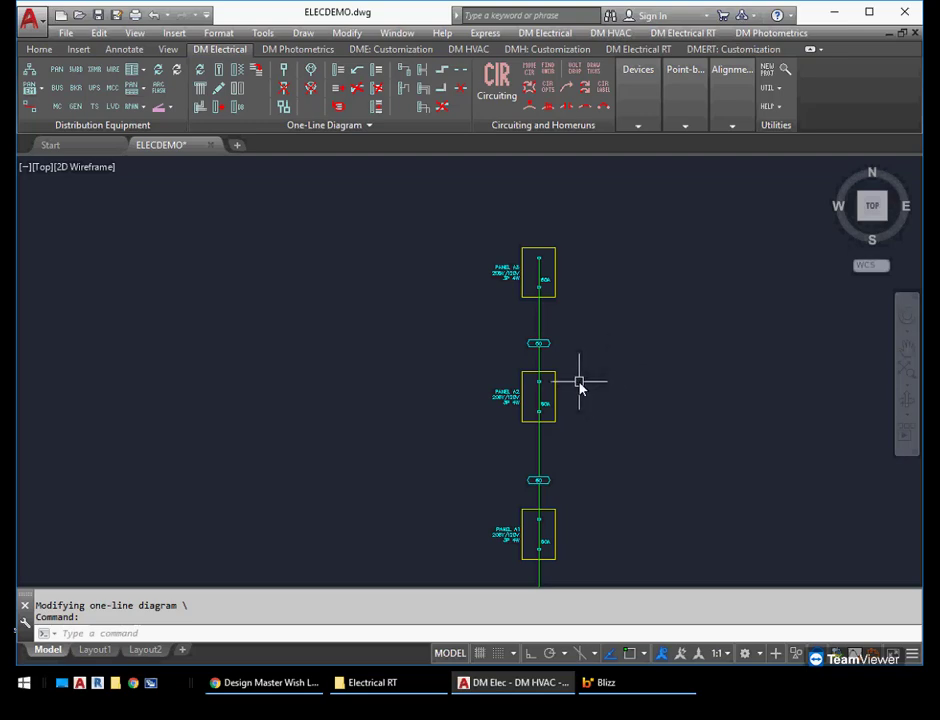
Stretch the MSB switchboard's right edge outward so the box and bus are about three times as wide
{"action": "scroll", "coordinate": [564, 380], "scroll_direction": "up", "scroll_amount": 3}
{"action": "middle_click_drag", "start_coordinate": [566, 321], "coordinate": [562, 283]}
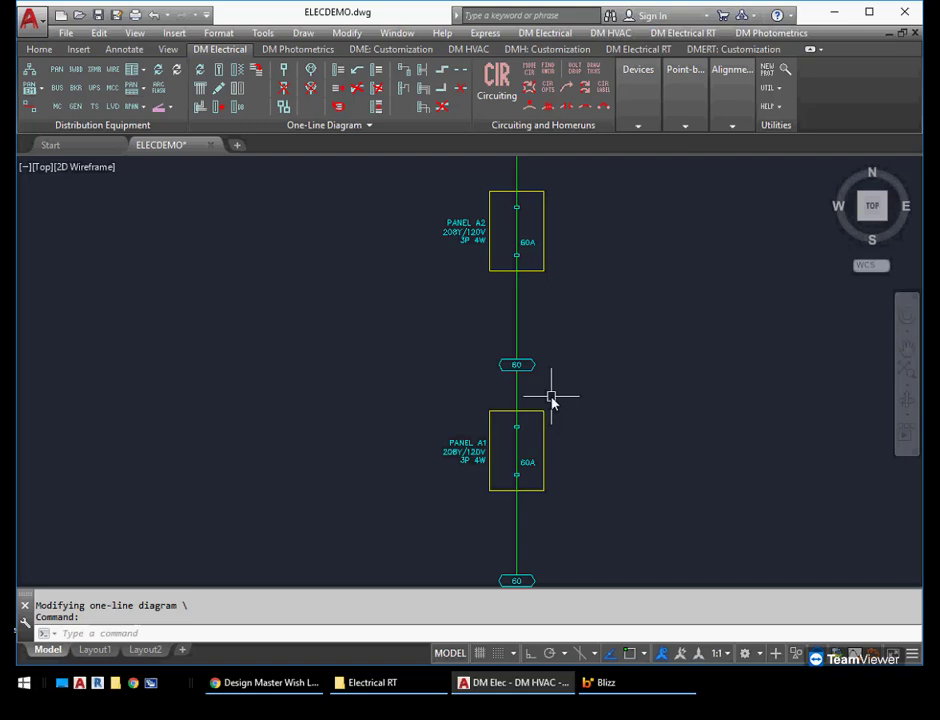
{"action": "scroll", "coordinate": [551, 396], "scroll_direction": "down", "scroll_amount": 4}
{"action": "middle_click_drag", "start_coordinate": [574, 441], "coordinate": [513, 445]}
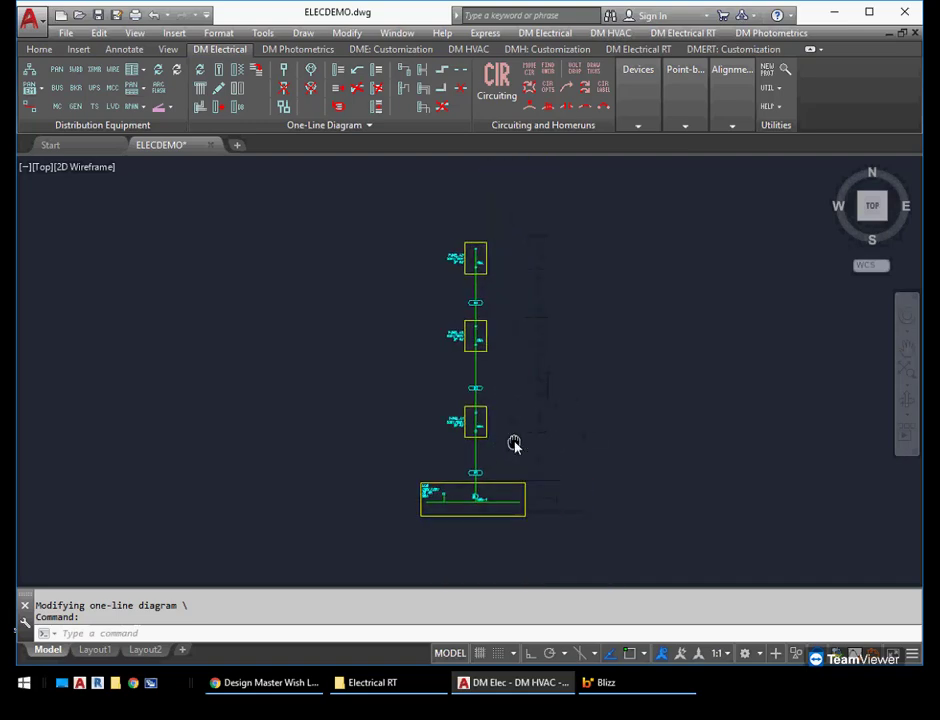
{"action": "scroll", "coordinate": [531, 470], "scroll_direction": "up", "scroll_amount": 2}
{"action": "left_click", "coordinate": [524, 507]}
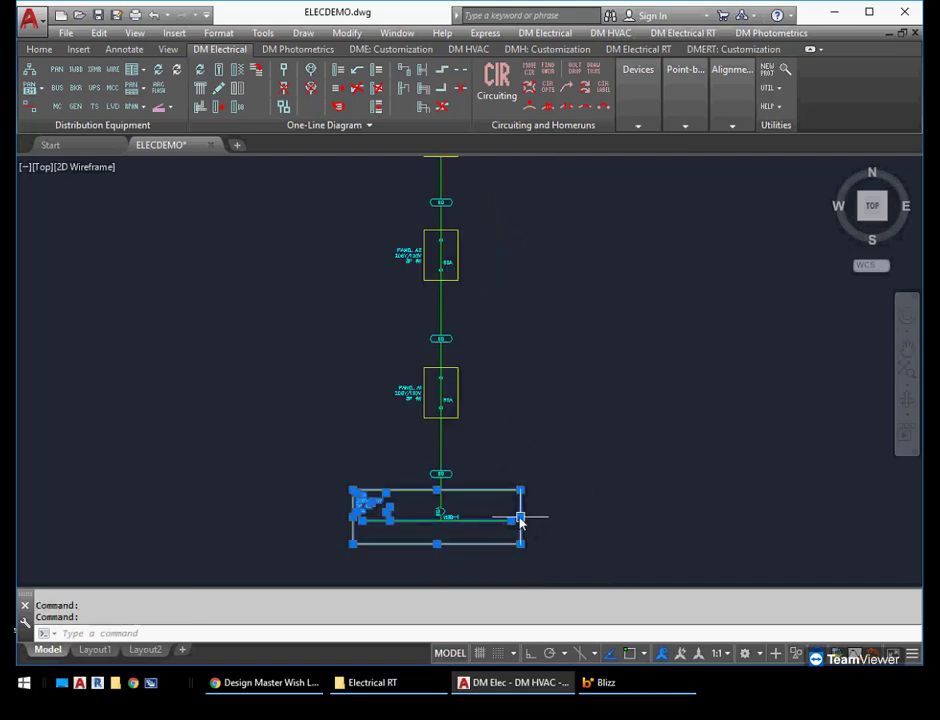
{"action": "left_click", "coordinate": [520, 518]}
{"action": "left_click", "coordinate": [855, 519]}
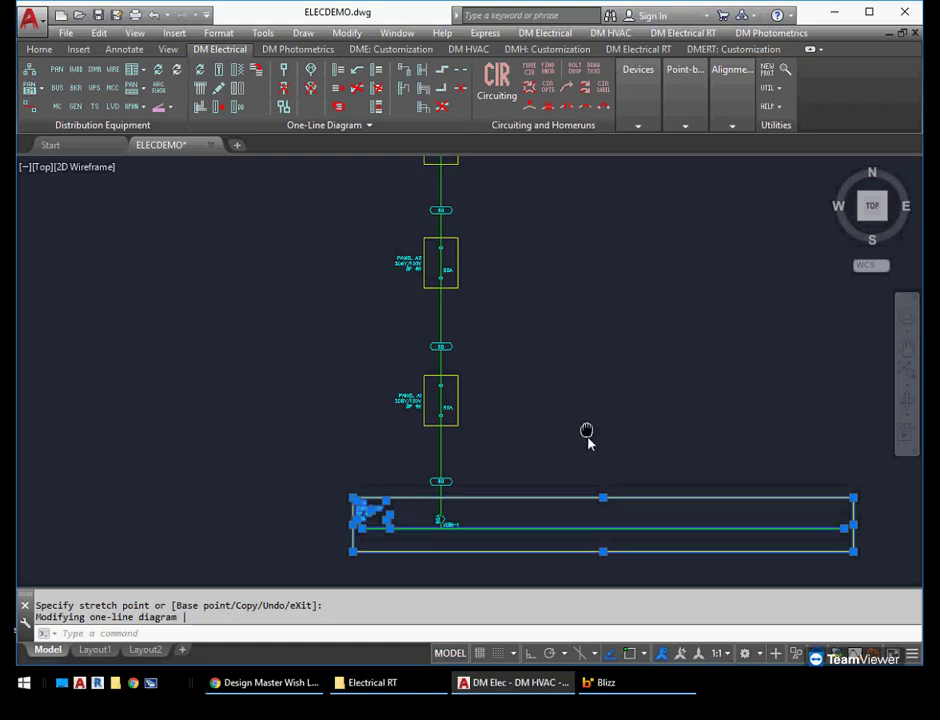
{"action": "scroll", "coordinate": [588, 458], "scroll_direction": "down", "scroll_amount": 2}
{"action": "key", "text": "Escape"}
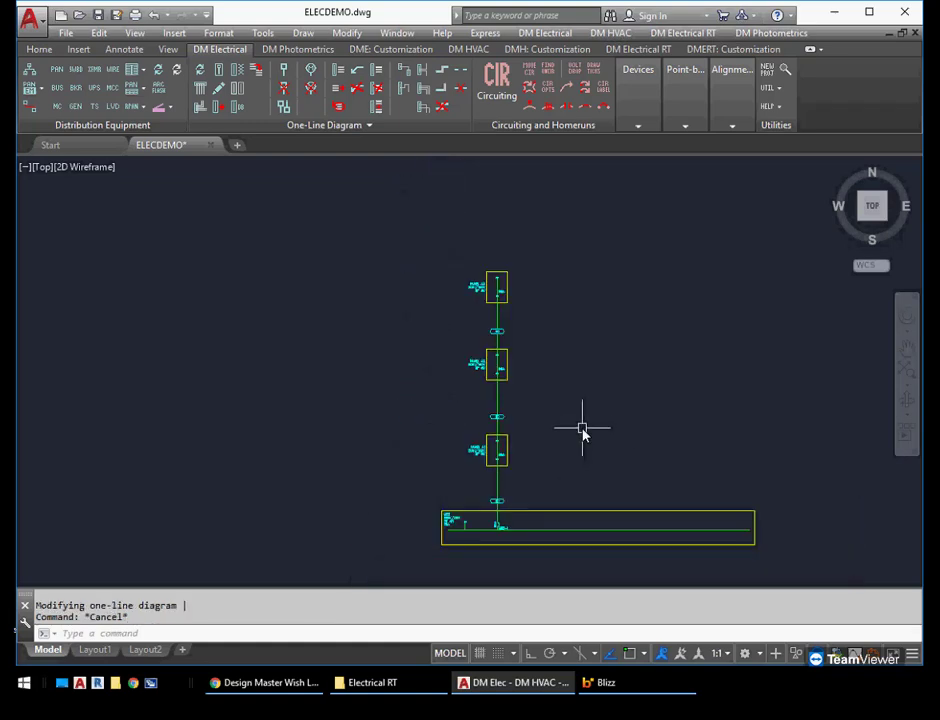
Copy the whole A1–A3 riser with its feeders twice to the right along the MSB bus, with Ortho on
{"action": "type", "text": "co"}
{"action": "key", "text": "Return"}
{"action": "left_click", "coordinate": [549, 230]}
{"action": "left_click", "coordinate": [456, 484]}
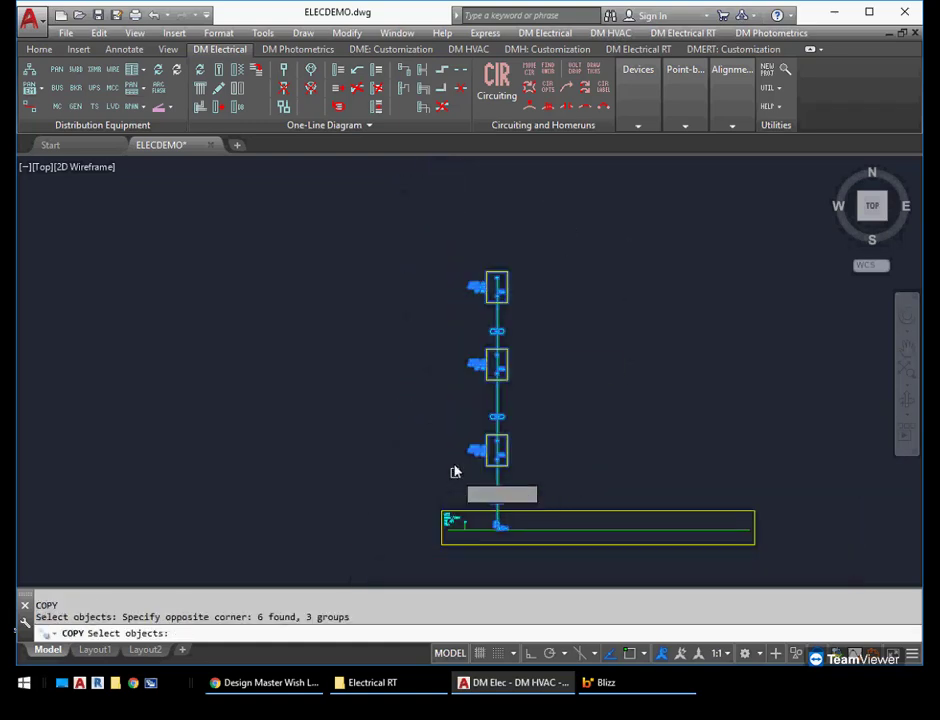
{"action": "key", "text": "Return"}
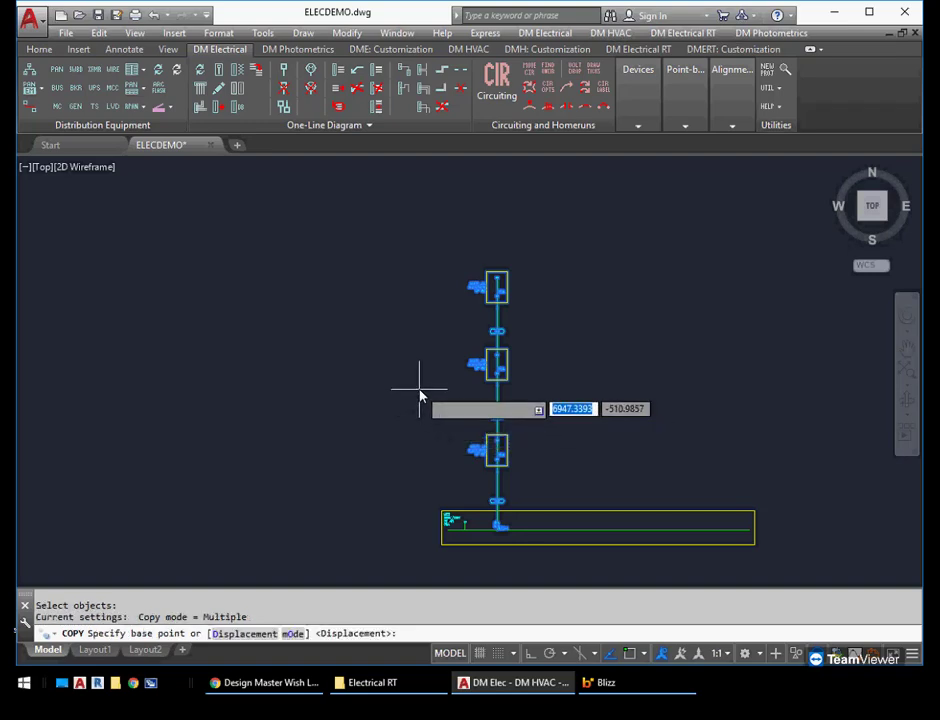
{"action": "left_click", "coordinate": [394, 395]}
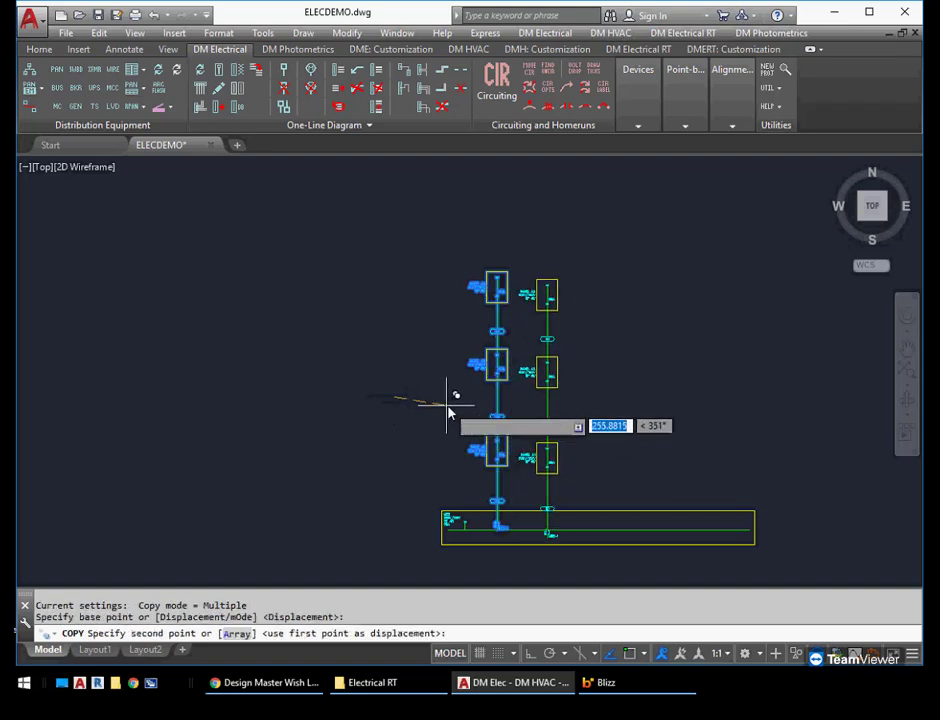
{"action": "key", "text": "F8"}
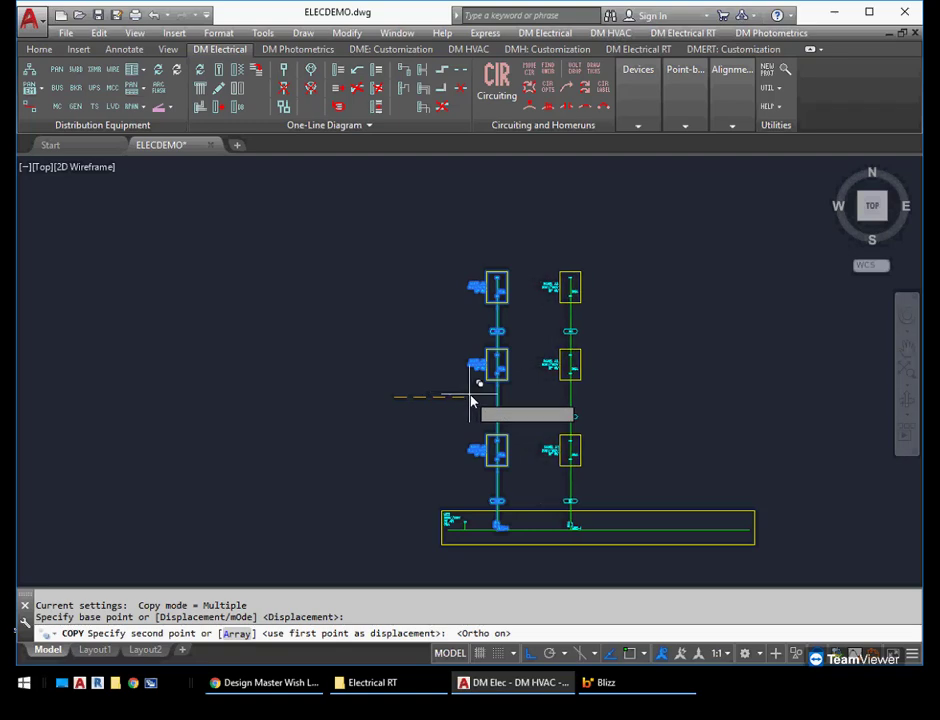
{"action": "left_click", "coordinate": [476, 397]}
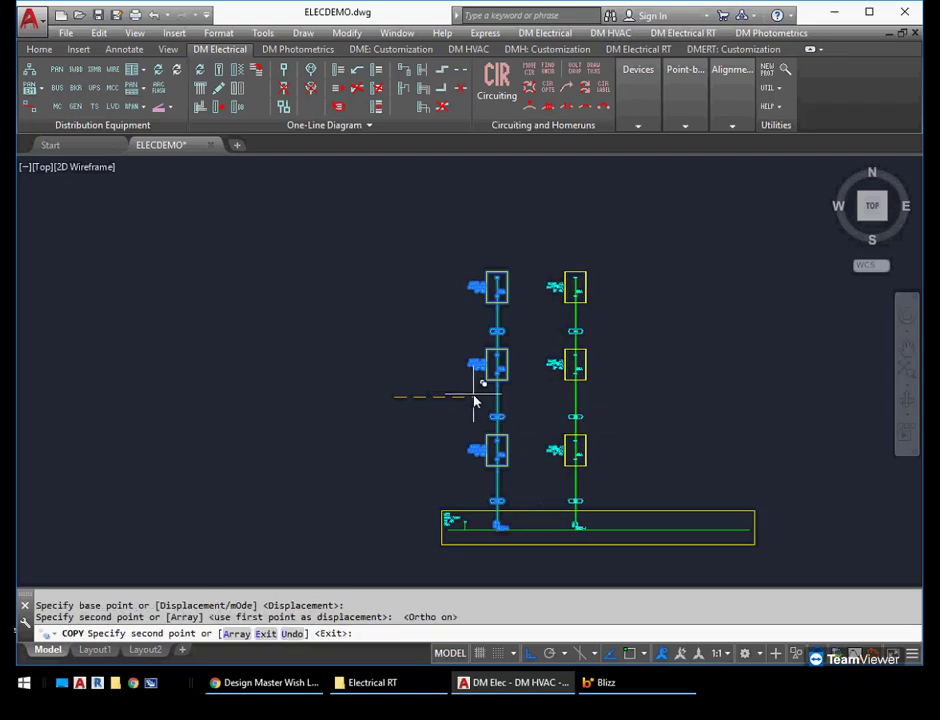
{"action": "left_click", "coordinate": [560, 396]}
{"action": "key", "text": "Return"}
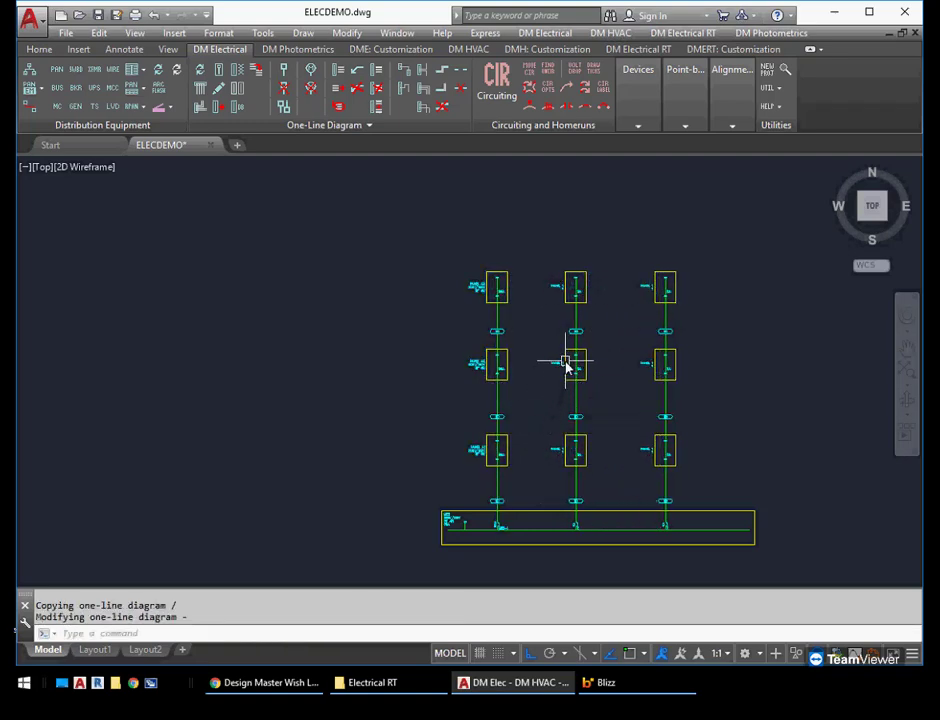
Link the lowest panel of the middle copied riser to the database record for panel B1
{"action": "scroll", "coordinate": [566, 364], "scroll_direction": "up", "scroll_amount": 5}
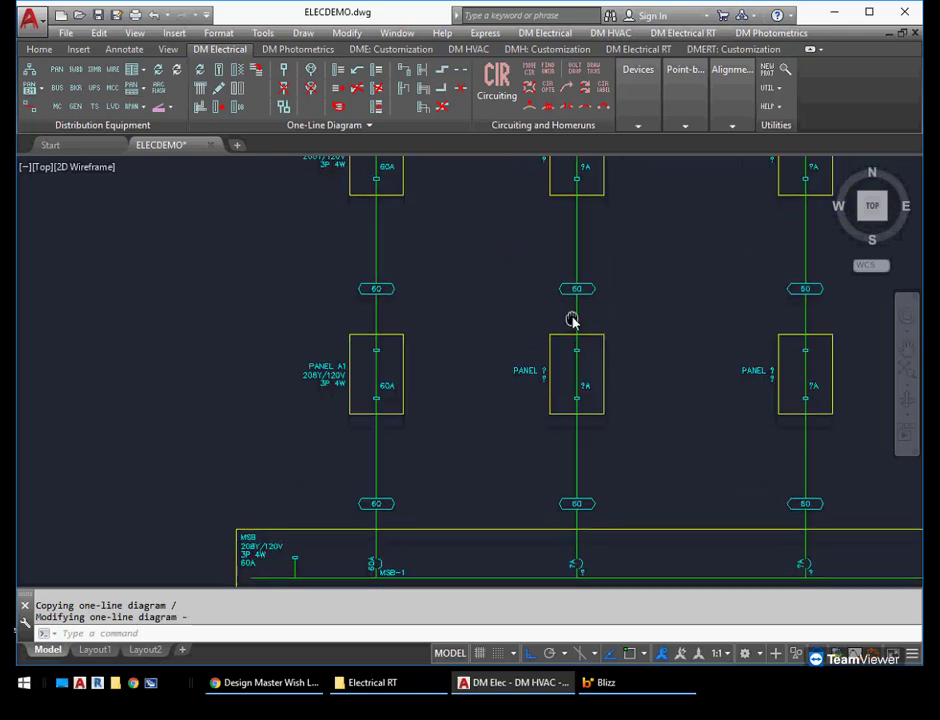
{"action": "scroll", "coordinate": [550, 376], "scroll_direction": "up", "scroll_amount": 2}
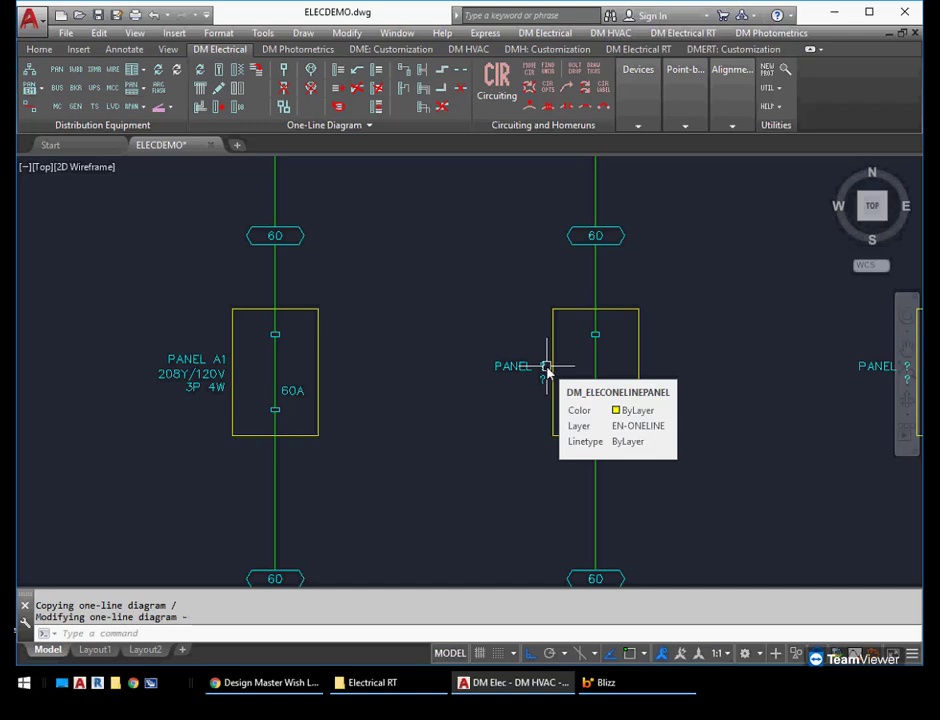
{"action": "middle_click_drag", "start_coordinate": [684, 415], "coordinate": [640, 260]}
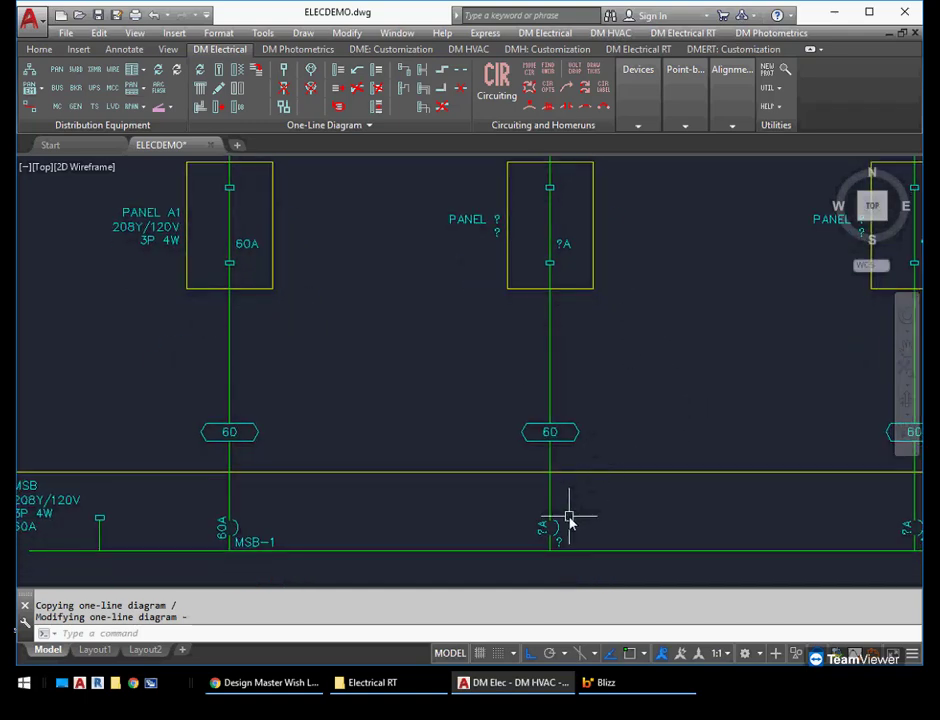
{"action": "middle_click_drag", "start_coordinate": [615, 531], "coordinate": [556, 504]}
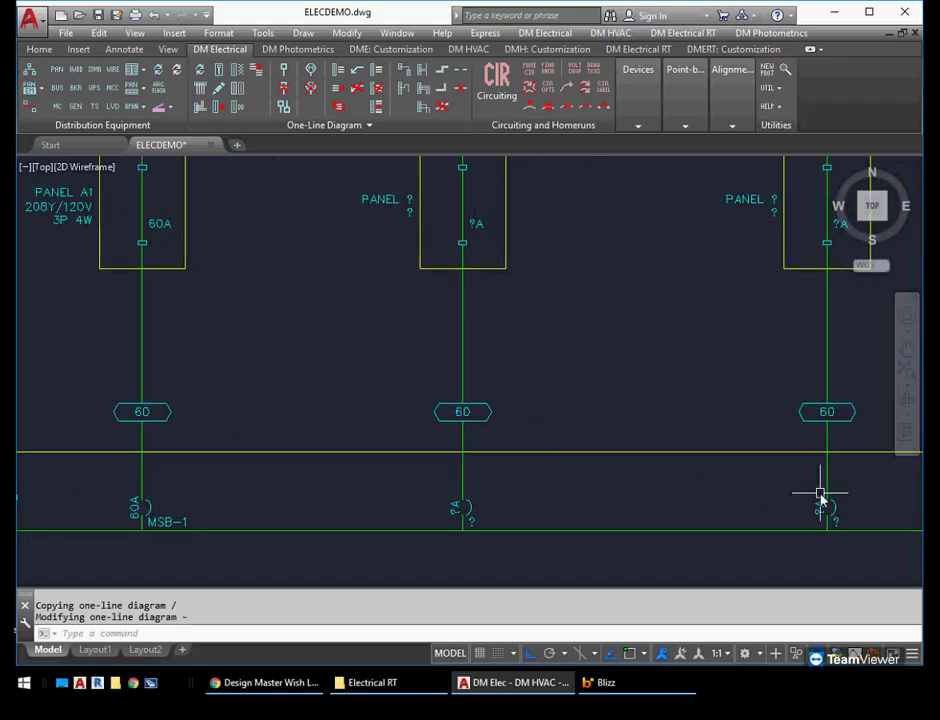
{"action": "scroll", "coordinate": [608, 399], "scroll_direction": "down", "scroll_amount": 2}
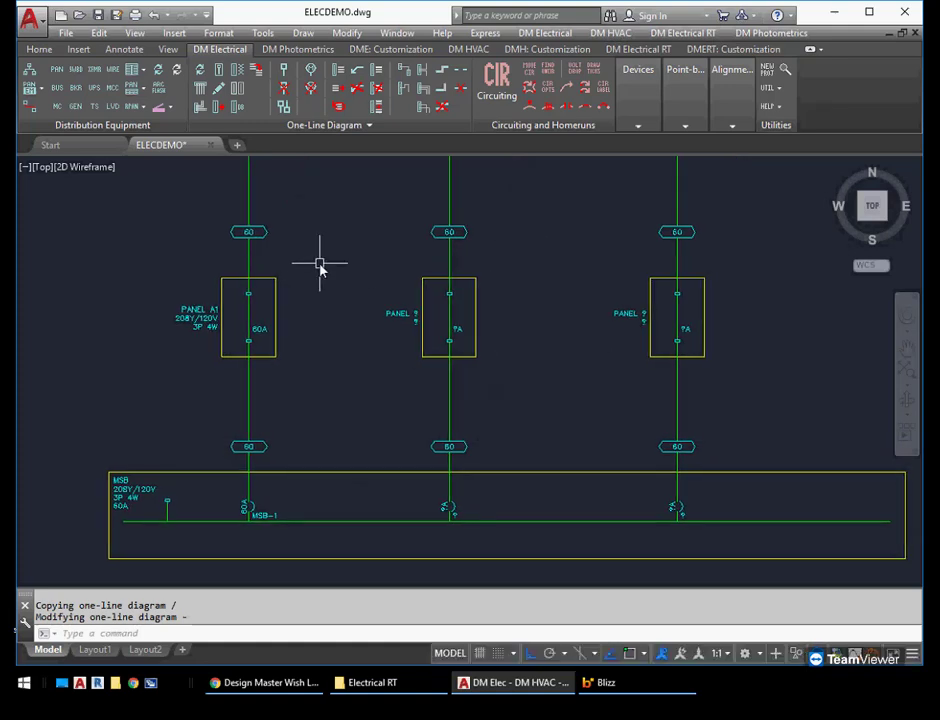
{"action": "left_click", "coordinate": [240, 112]}
{"action": "left_click", "coordinate": [421, 316]}
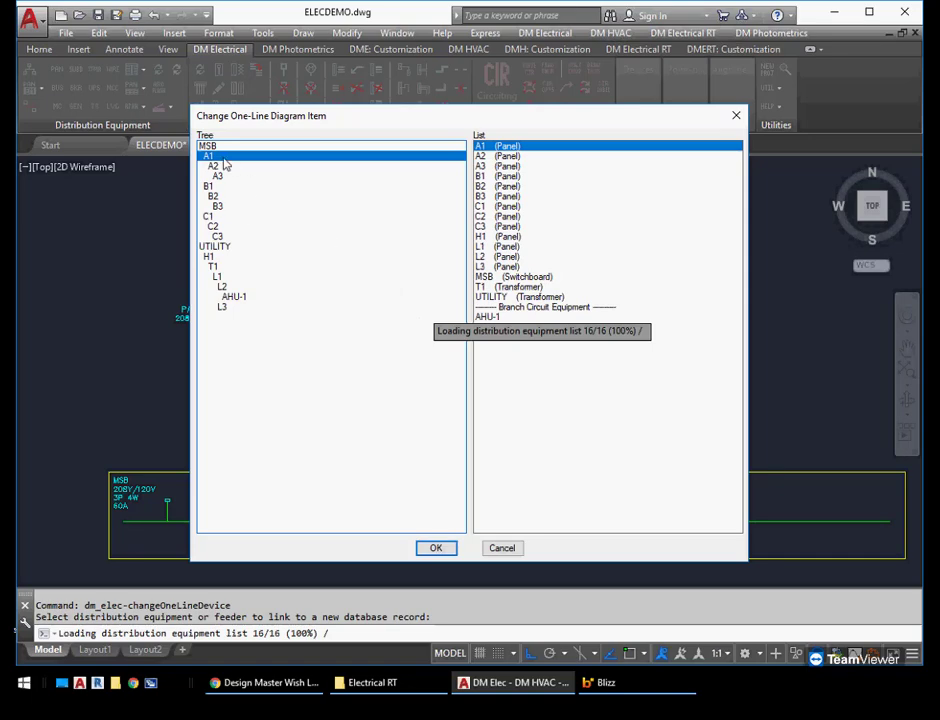
{"action": "left_click", "coordinate": [223, 189]}
{"action": "left_click", "coordinate": [436, 548]}
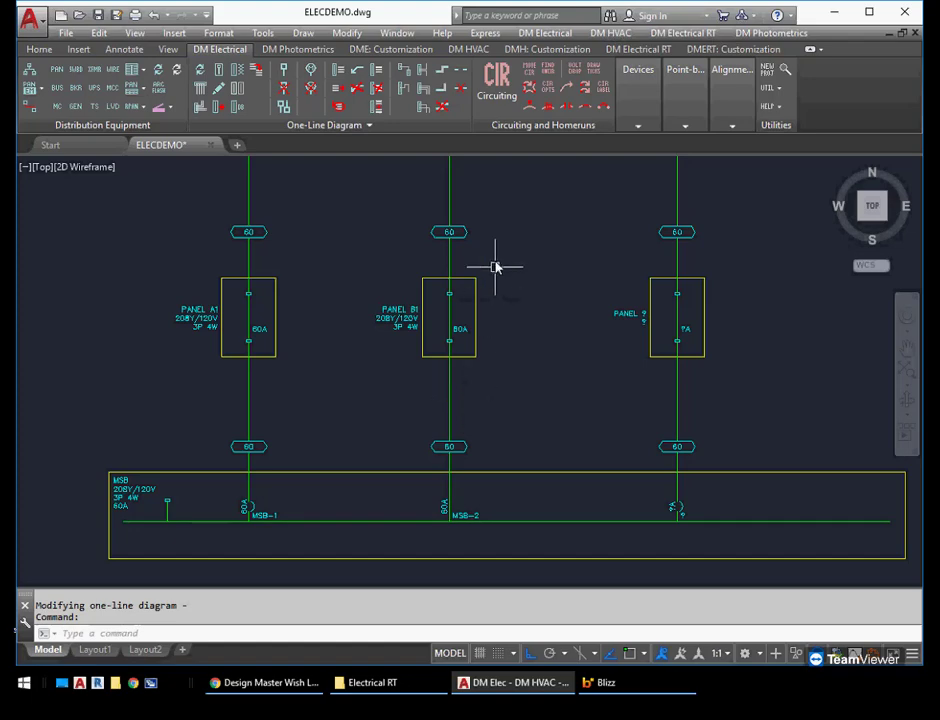
Link the unassigned panel directly above B1 to the database record for panel B2
{"action": "middle_click_drag", "start_coordinate": [497, 264], "coordinate": [512, 434]}
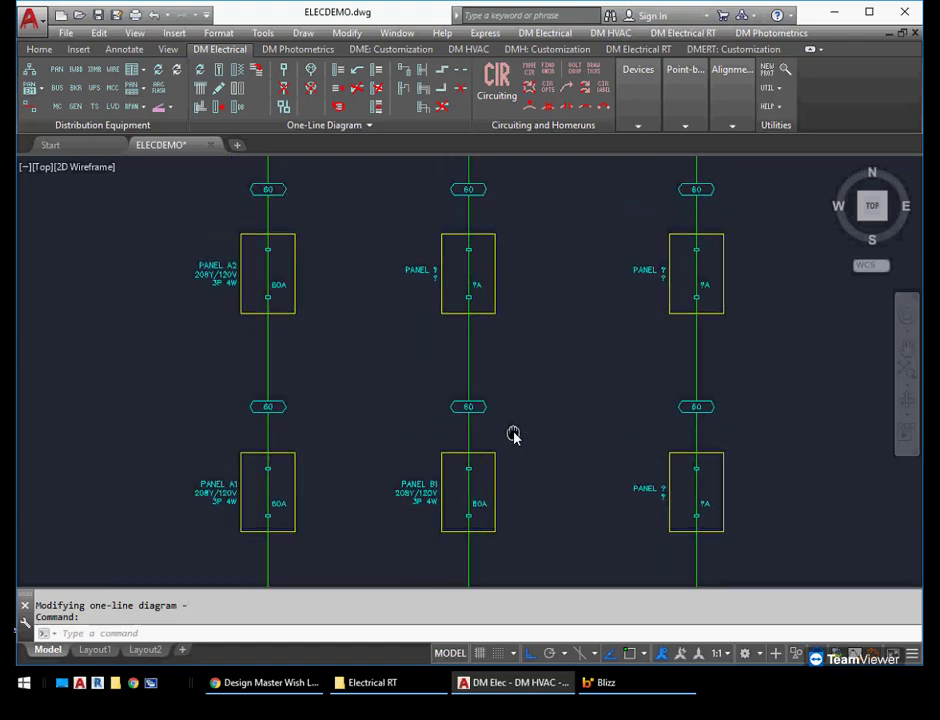
{"action": "left_click", "coordinate": [495, 285]}
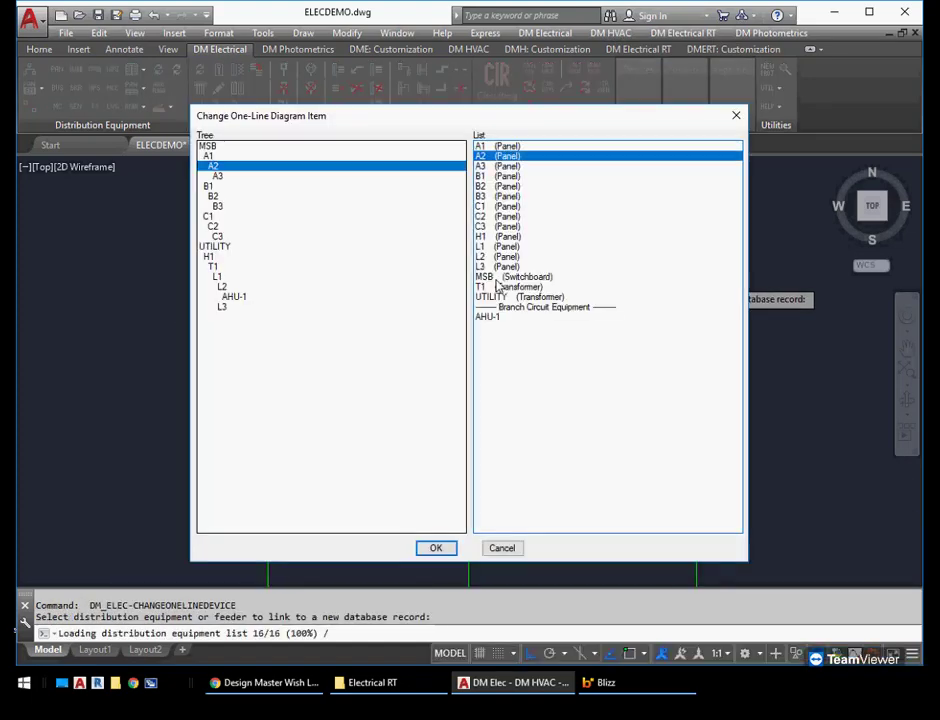
{"action": "left_click", "coordinate": [214, 196]}
{"action": "left_click", "coordinate": [436, 548]}
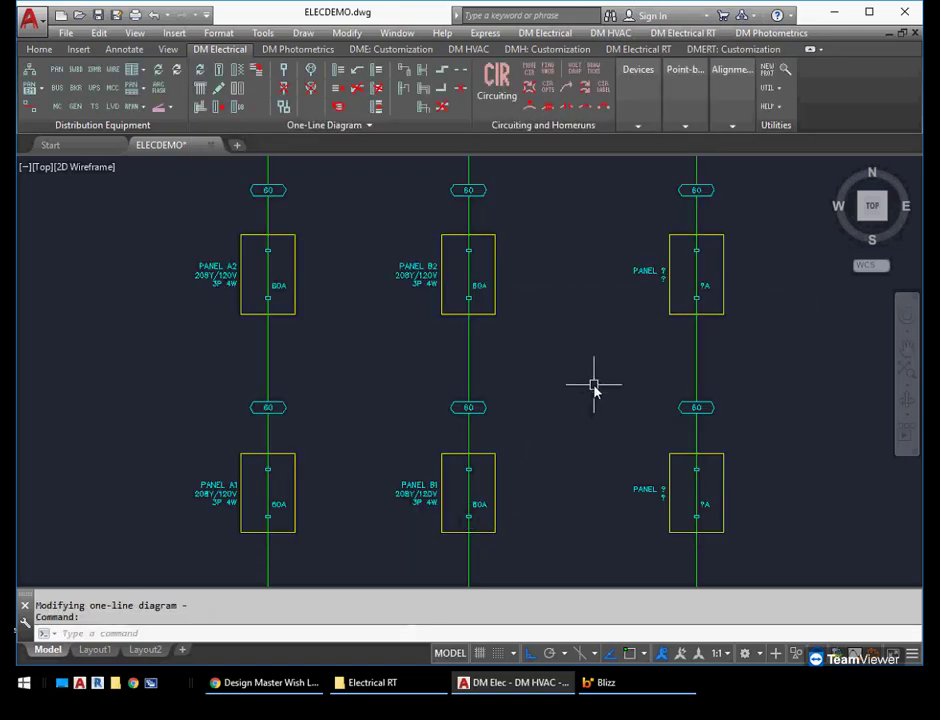
Link the top panel of the middle riser to the database record for panel B3
{"action": "middle_click_drag", "start_coordinate": [512, 279], "coordinate": [552, 405]}
{"action": "key", "text": "Return"}
{"action": "left_click", "coordinate": [525, 273]}
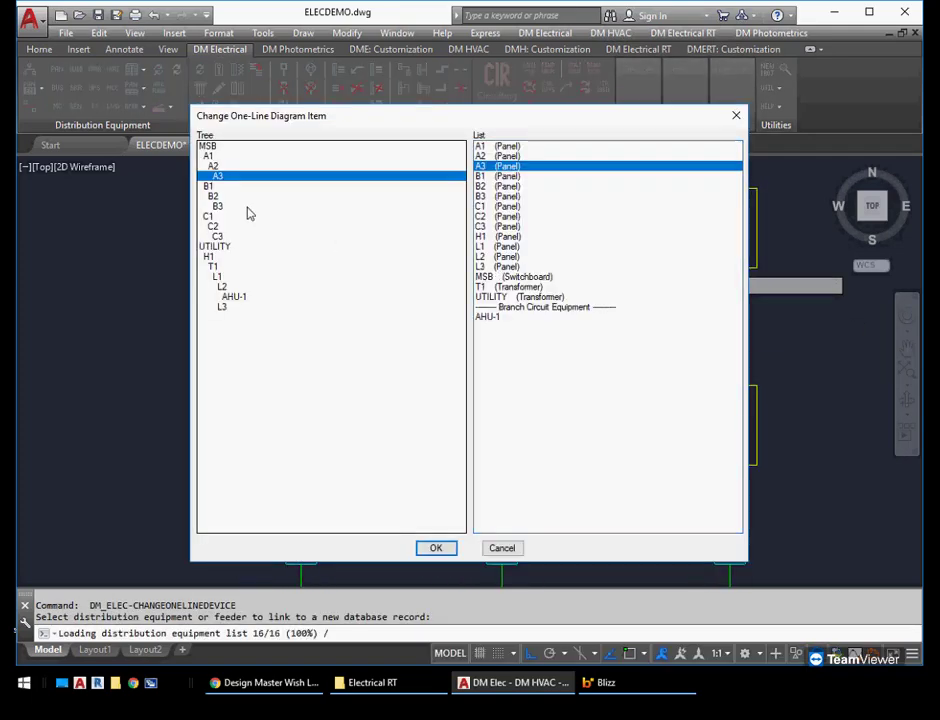
{"action": "left_click", "coordinate": [225, 206]}
{"action": "left_click", "coordinate": [436, 548]}
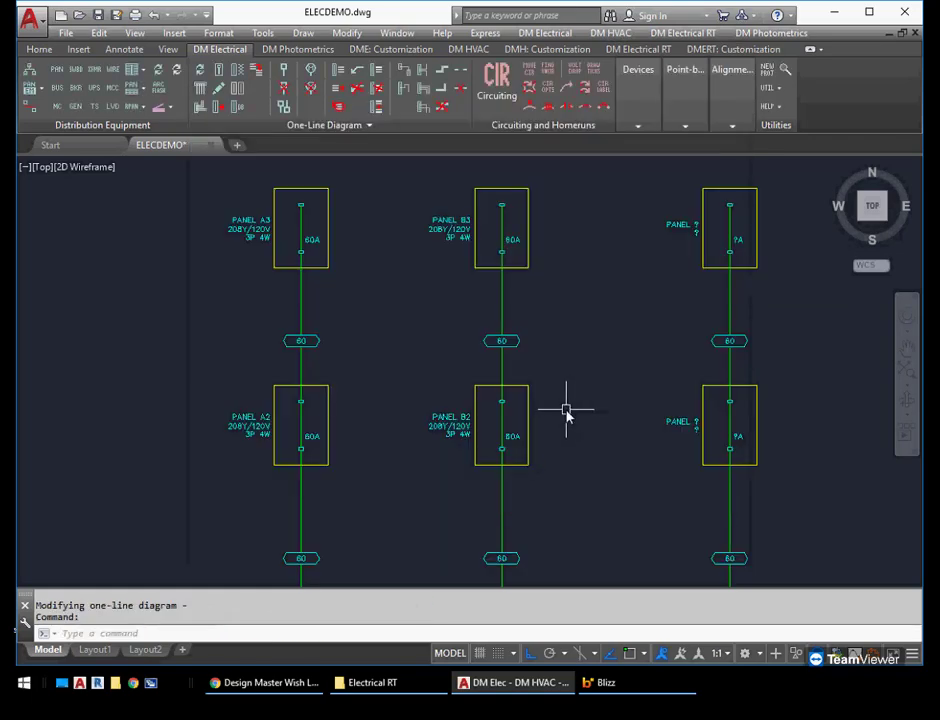
Link the lowest panel of the third riser to the database record for panel C1
{"action": "scroll", "coordinate": [567, 410], "scroll_direction": "down", "scroll_amount": 3}
{"action": "middle_click_drag", "start_coordinate": [604, 473], "coordinate": [539, 332]}
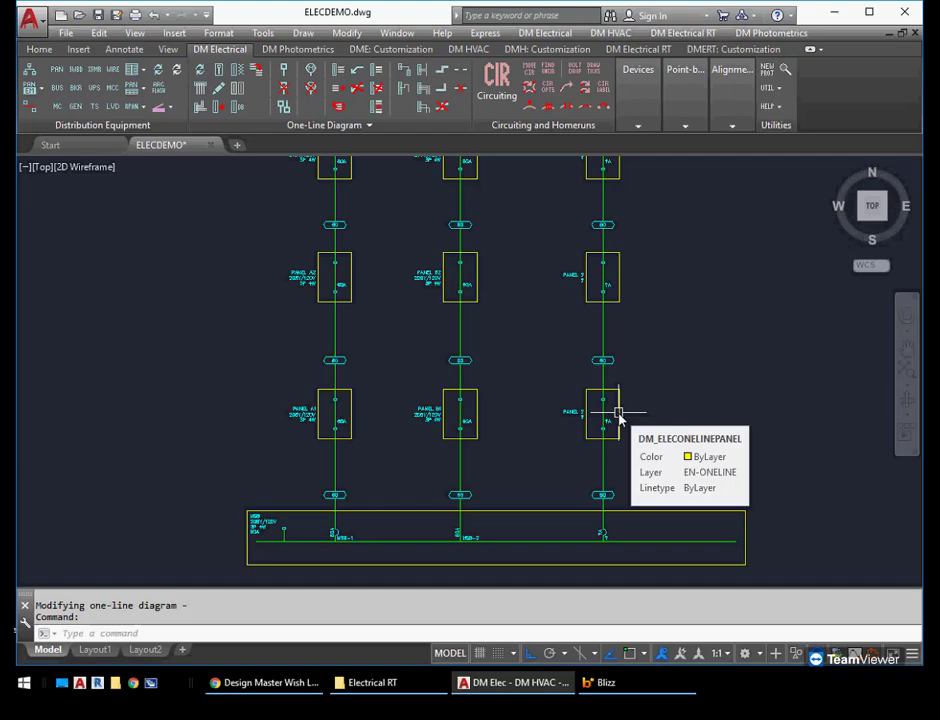
{"action": "key", "text": "Return"}
{"action": "left_click", "coordinate": [620, 416]}
{"action": "left_click", "coordinate": [221, 218]}
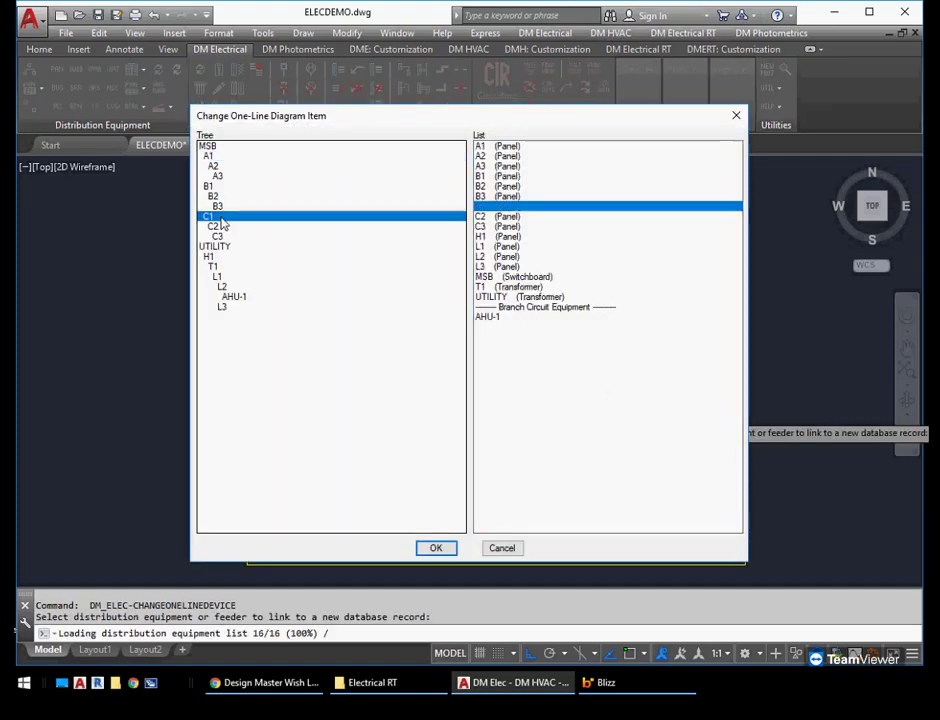
{"action": "left_click", "coordinate": [445, 546]}
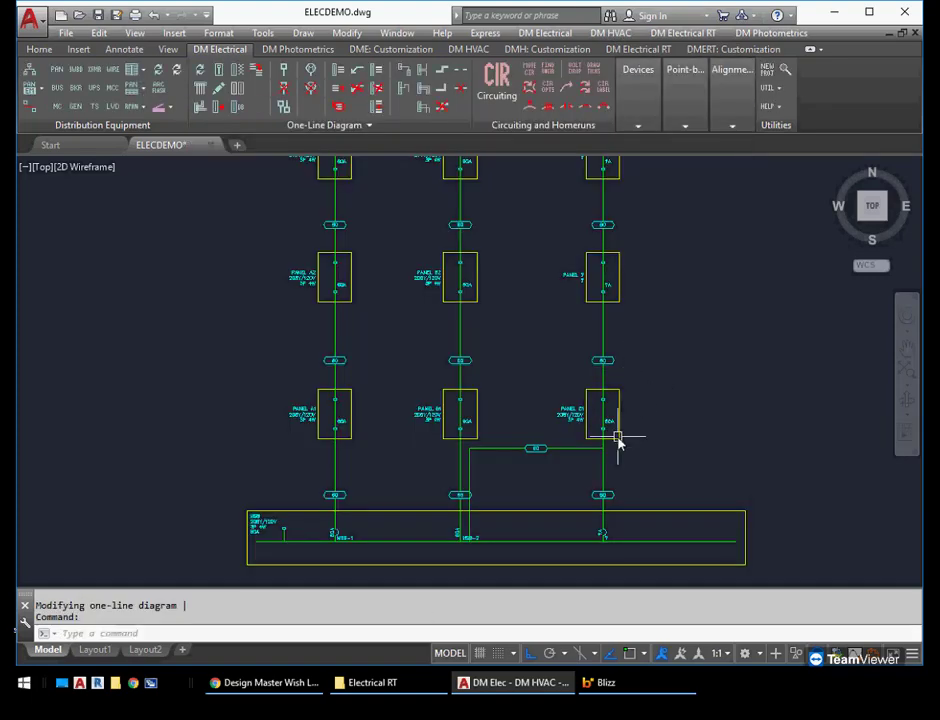
{"action": "scroll", "coordinate": [618, 441], "scroll_direction": "up", "scroll_amount": 3}
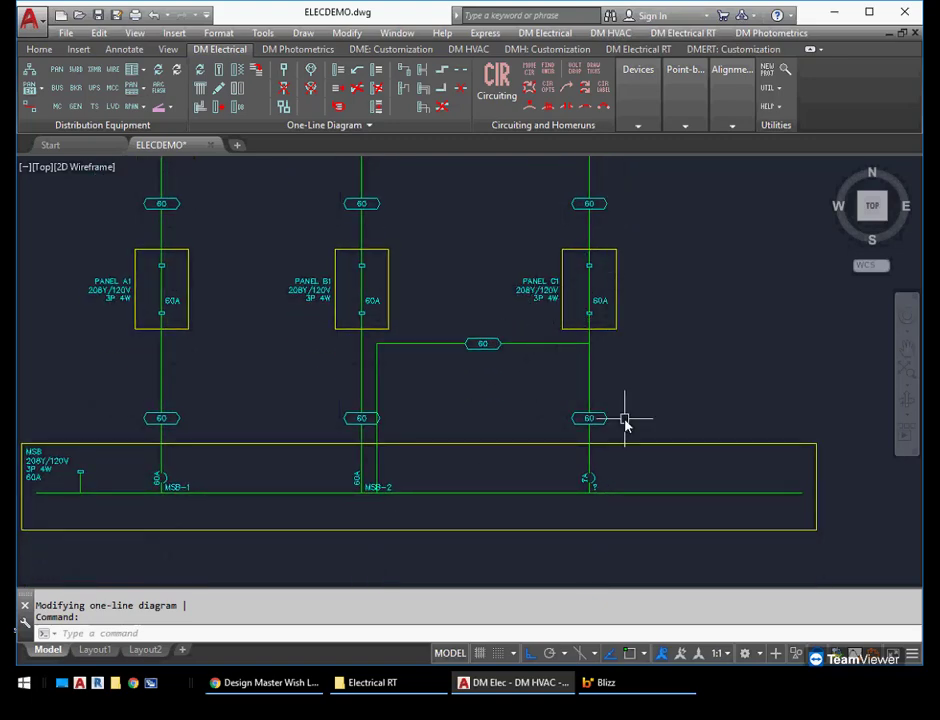
{"action": "middle_click_drag", "start_coordinate": [615, 378], "coordinate": [579, 441]}
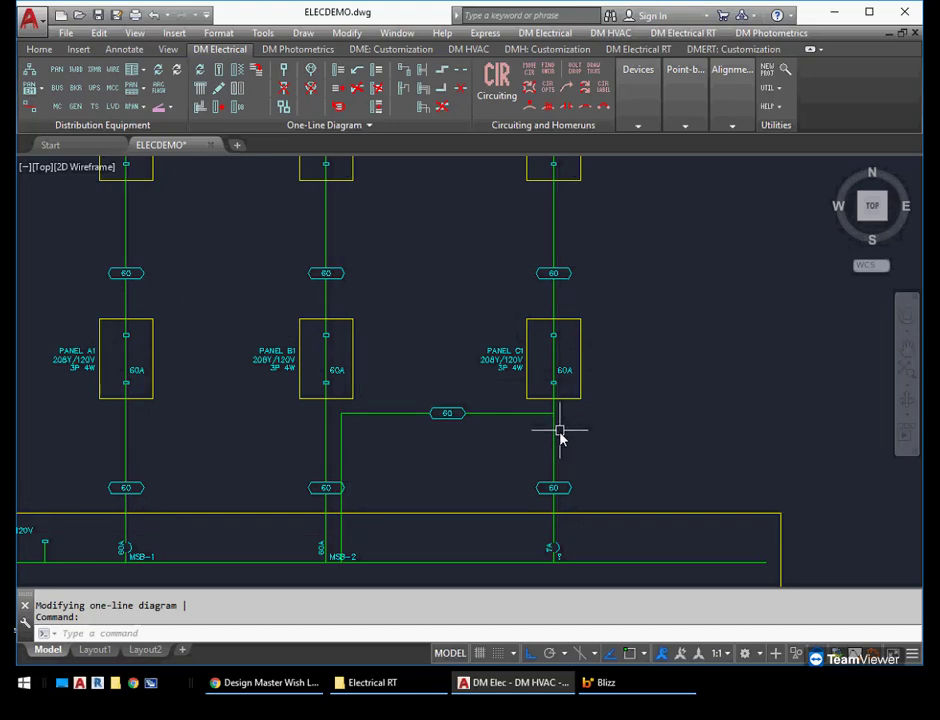
Link the middle panel of the third riser to the database record for panel C2
{"action": "middle_click_drag", "start_coordinate": [576, 316], "coordinate": [556, 496]}
{"action": "key", "text": "Return"}
{"action": "left_click", "coordinate": [557, 359]}
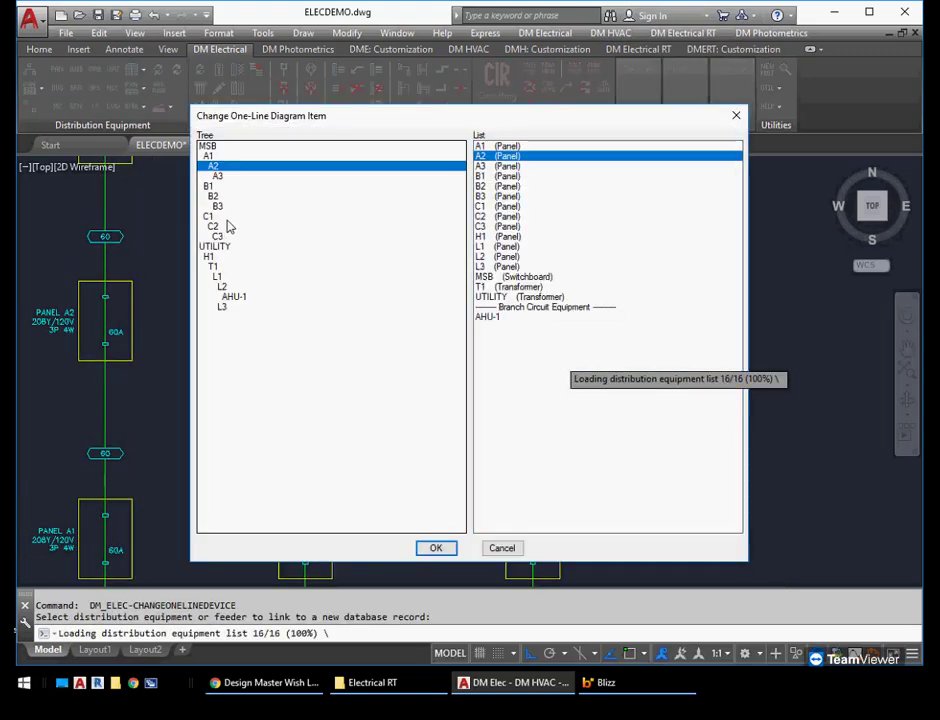
{"action": "left_click", "coordinate": [228, 227]}
{"action": "left_click", "coordinate": [435, 548]}
Erase the entire third riser, including its panels and its misrouted feeders
{"action": "scroll", "coordinate": [578, 395], "scroll_direction": "down", "scroll_amount": 2}
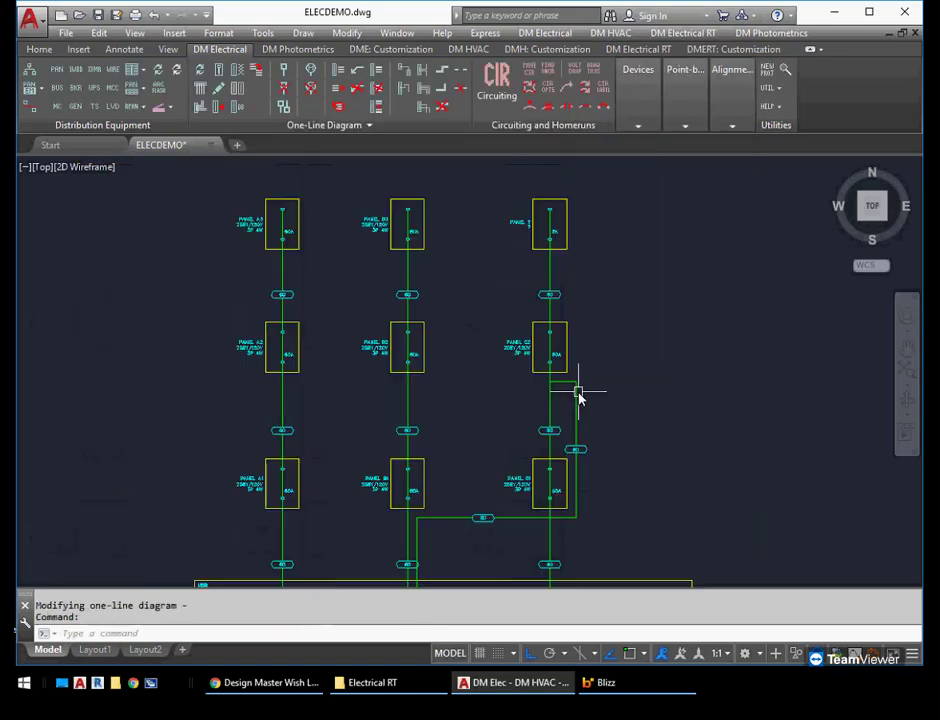
{"action": "scroll", "coordinate": [628, 469], "scroll_direction": "down", "scroll_amount": 3}
{"action": "type", "text": "e"}
{"action": "key", "text": "Return"}
{"action": "left_click", "coordinate": [634, 467]}
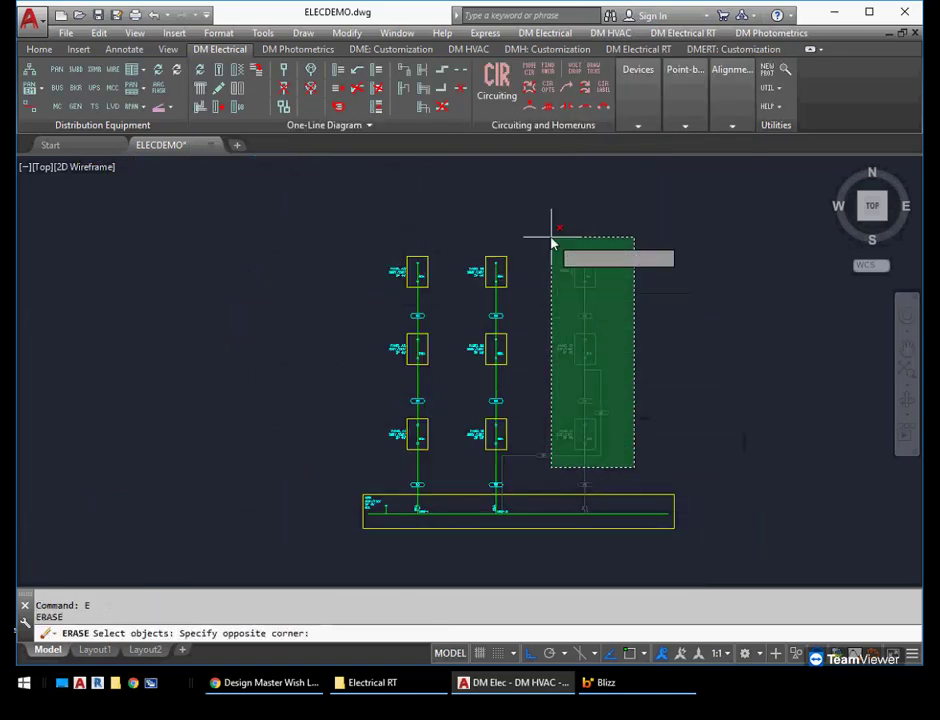
{"action": "left_click", "coordinate": [551, 241]}
{"action": "key", "text": "Return"}
Copy the complete B riser with its panels and feeders to the right as a new third riser above the MSB switchboard
{"action": "type", "text": "co"}
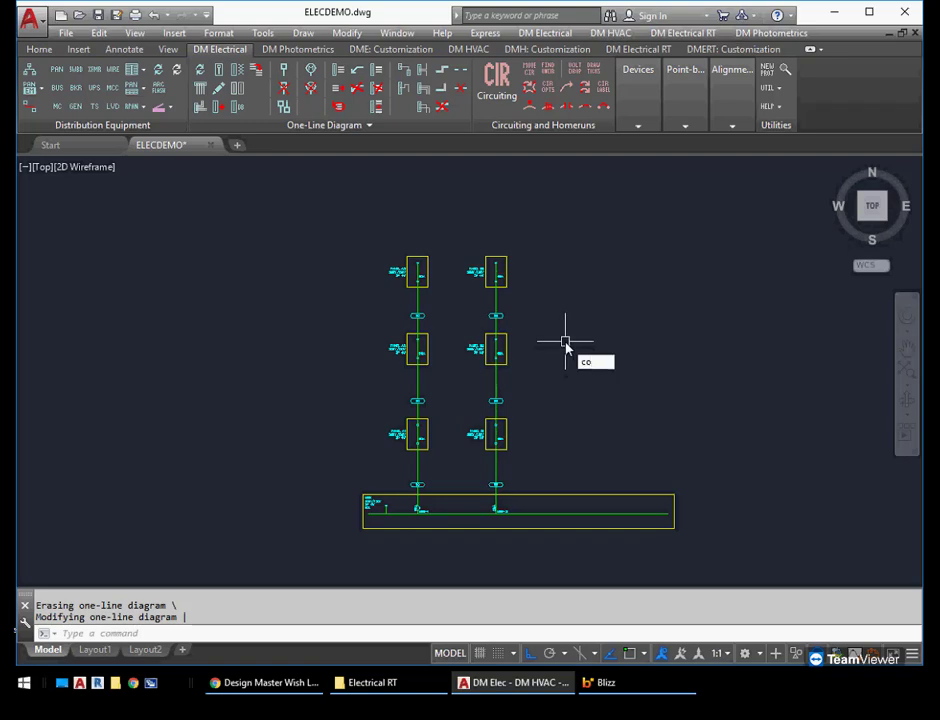
{"action": "key", "text": "Return"}
{"action": "left_click", "coordinate": [522, 237]}
{"action": "left_click", "coordinate": [480, 459]}
{"action": "key", "text": "Return"}
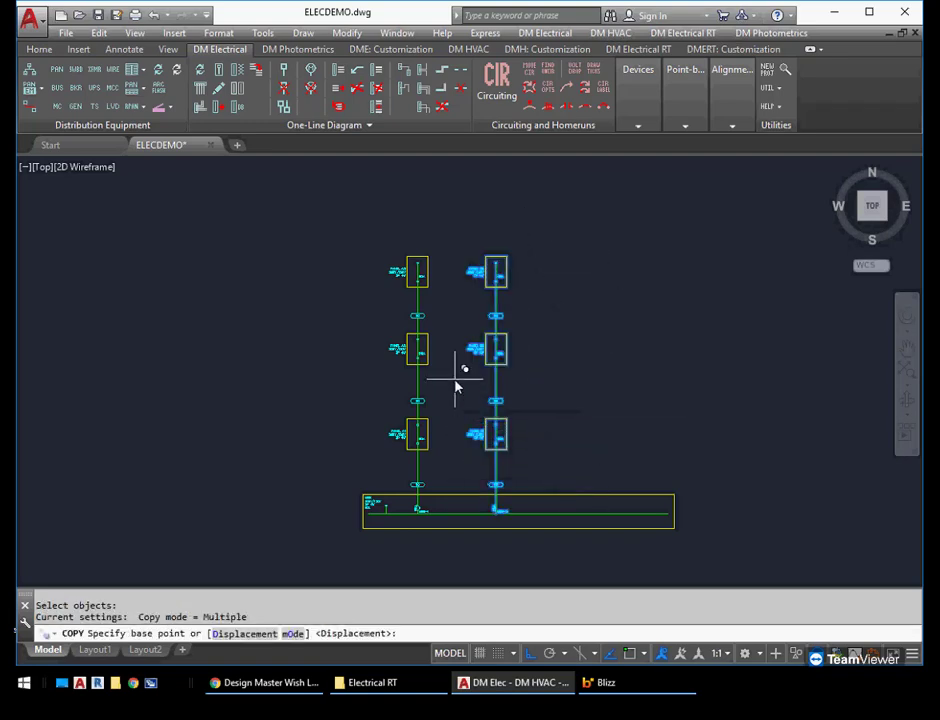
{"action": "left_click", "coordinate": [463, 387]}
{"action": "left_click", "coordinate": [548, 385]}
{"action": "key", "text": "Return"}
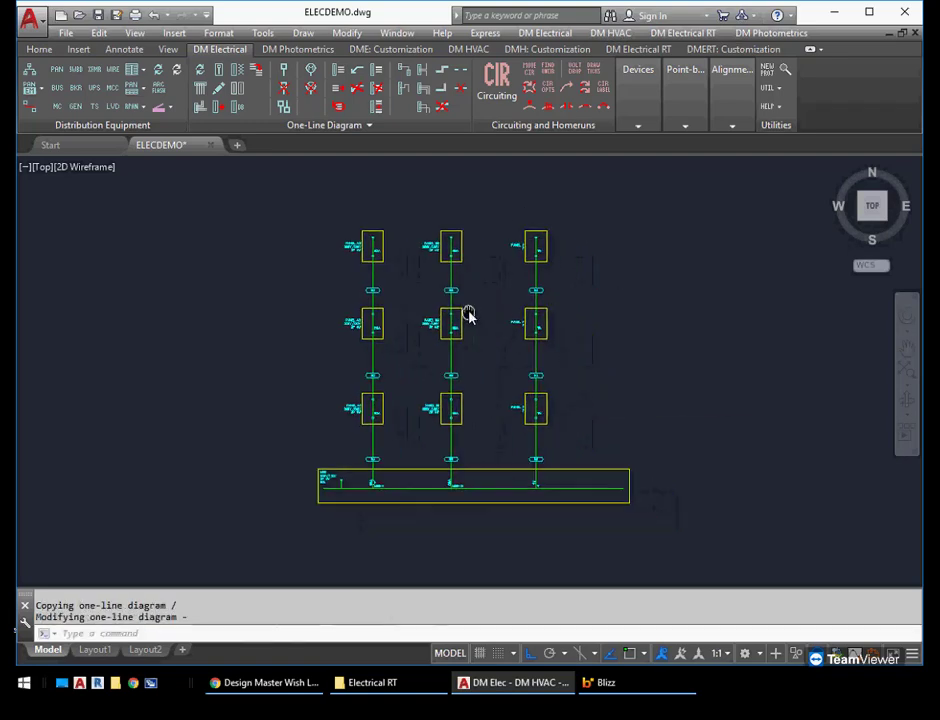
Link the lowest panel of the newly copied third riser to the database record for panel C1
{"action": "scroll", "coordinate": [468, 315], "scroll_direction": "up", "scroll_amount": 2}
{"action": "middle_click_drag", "start_coordinate": [596, 406], "coordinate": [539, 336]}
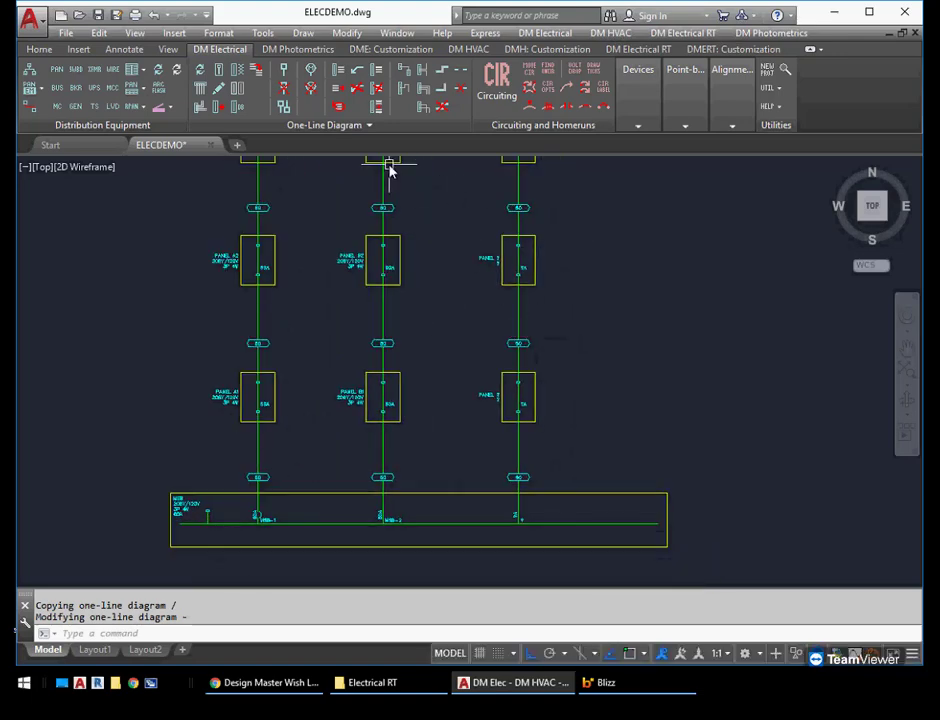
{"action": "left_click", "coordinate": [238, 108]}
{"action": "left_click", "coordinate": [501, 406]}
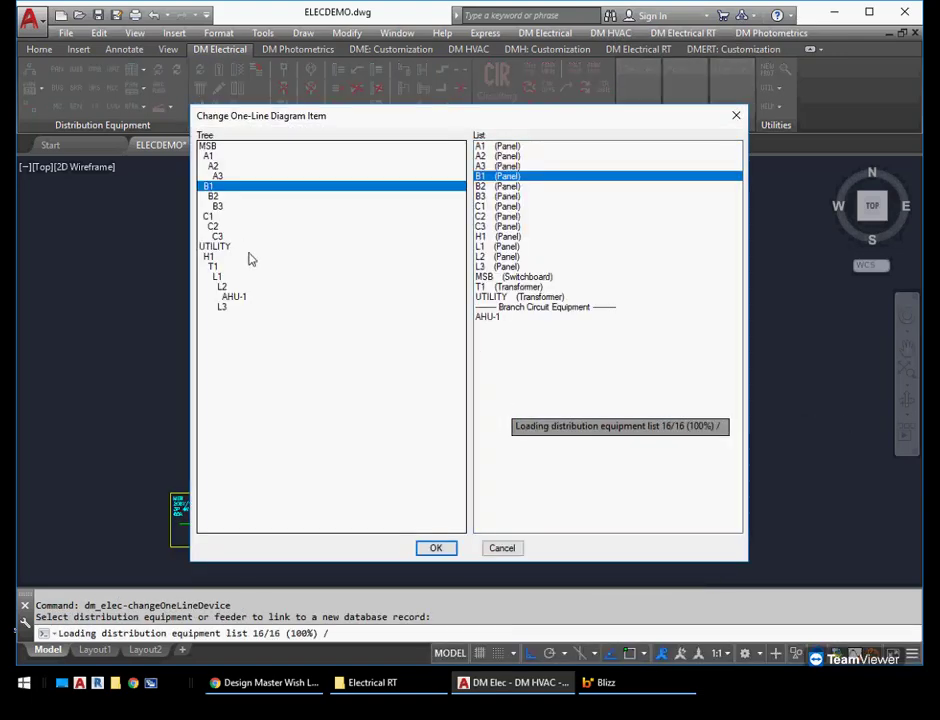
{"action": "left_click", "coordinate": [208, 215]}
{"action": "left_click", "coordinate": [436, 548]}
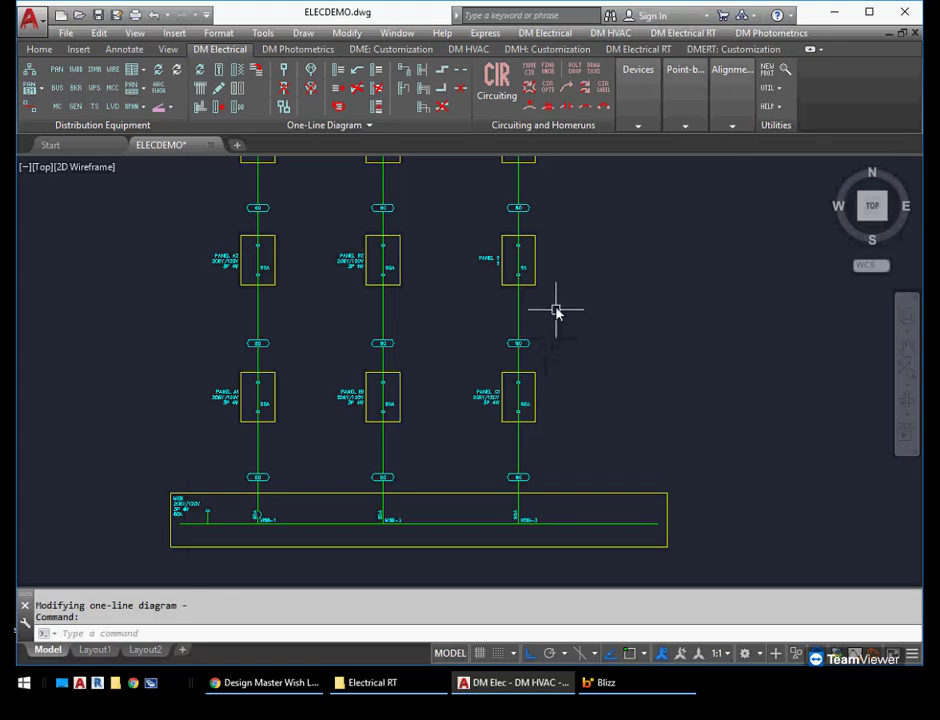
Link the unassigned panel directly above C1 to the database record for panel C2
{"action": "key", "text": "Return"}
{"action": "left_click", "coordinate": [535, 273]}
{"action": "left_click", "coordinate": [214, 227]}
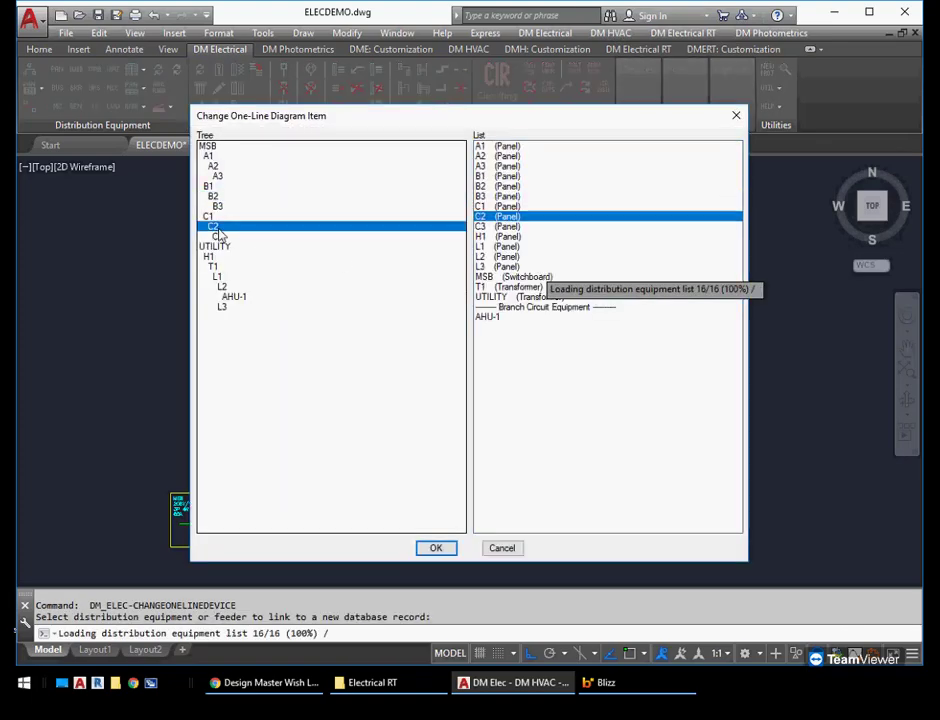
{"action": "left_click", "coordinate": [440, 547]}
Link the top panel of the third riser to the database record for panel C3
{"action": "key", "text": "Return"}
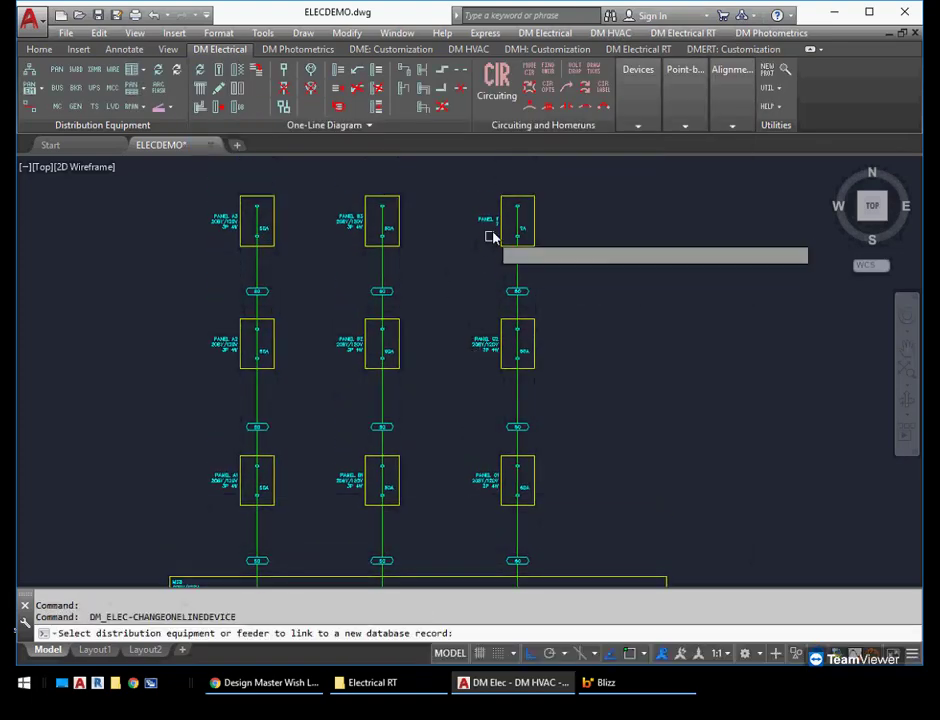
{"action": "left_click", "coordinate": [498, 233]}
{"action": "left_click", "coordinate": [220, 237]}
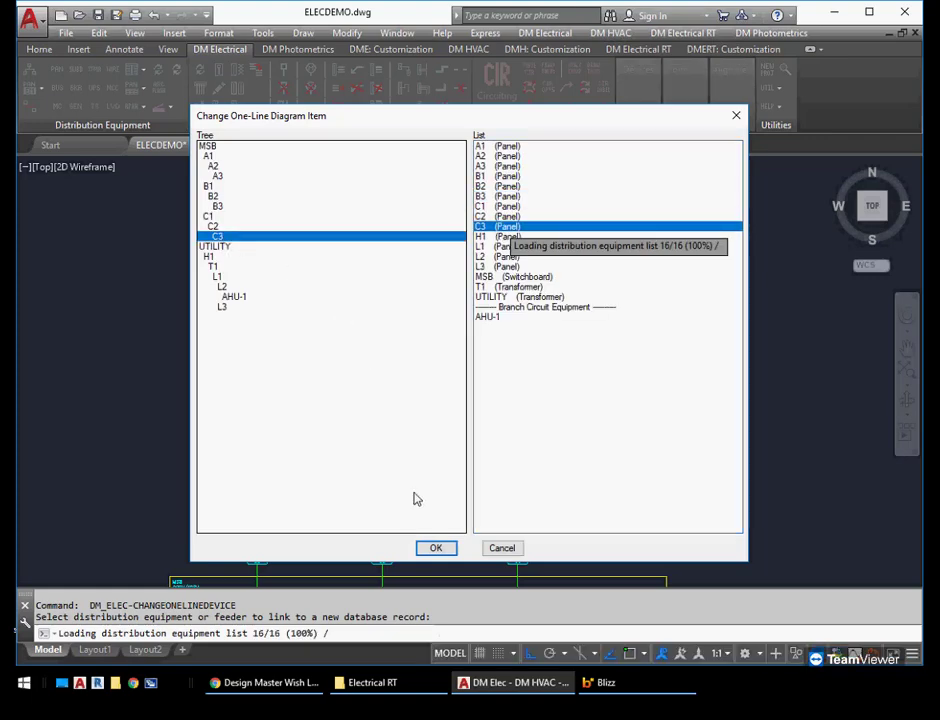
{"action": "left_click", "coordinate": [434, 547]}
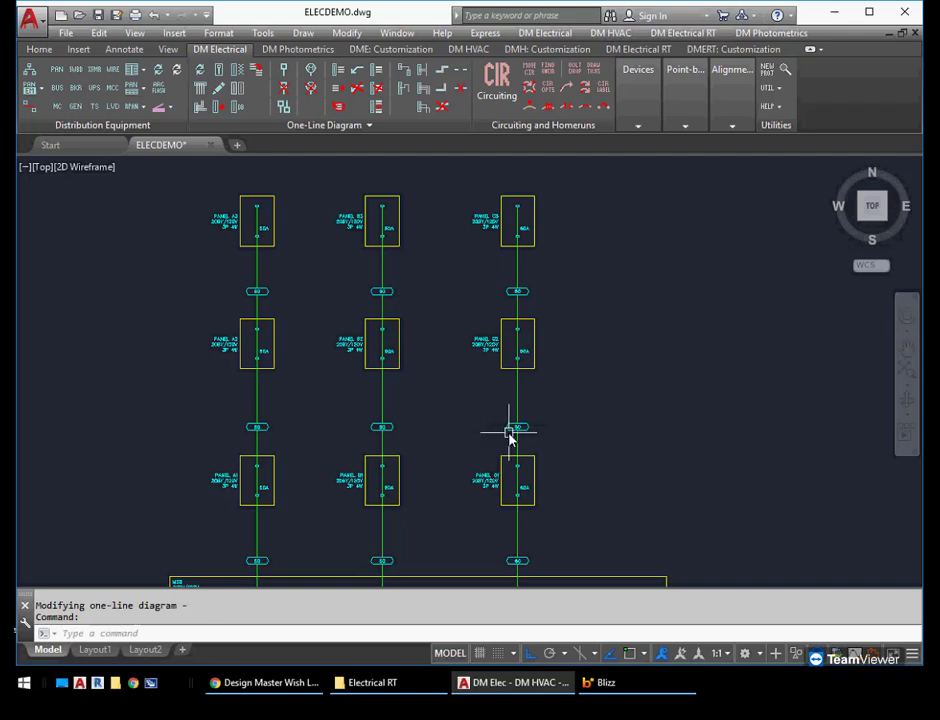
Match the labels and graphics of the MSB-1 feeder onto the MSB-2 and MSB-3 feeders
{"action": "scroll", "coordinate": [494, 434], "scroll_direction": "up", "scroll_amount": 2}
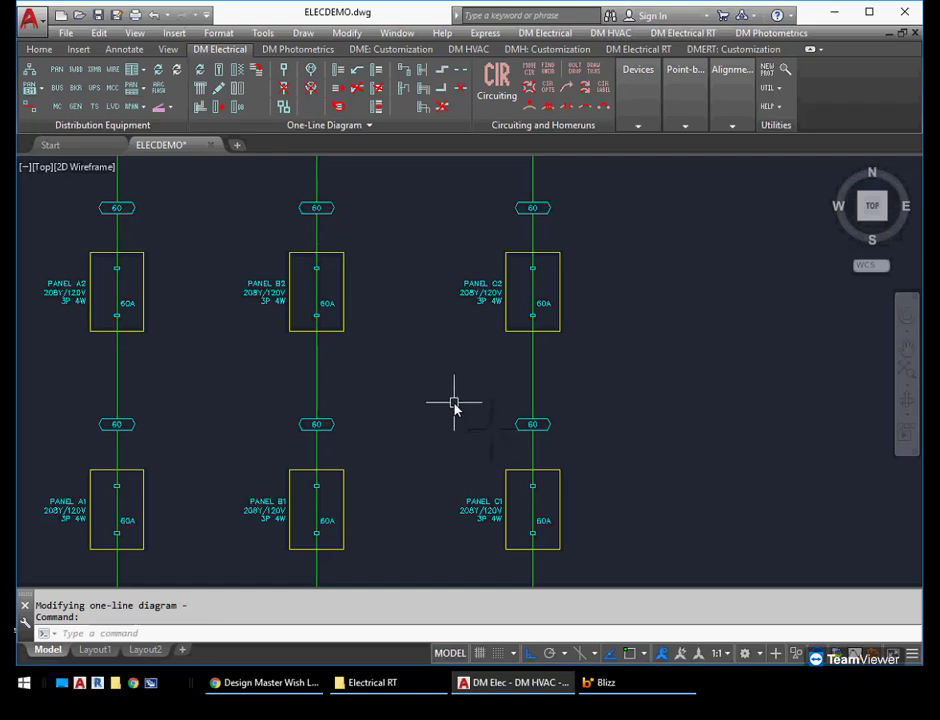
{"action": "middle_click_drag", "start_coordinate": [461, 458], "coordinate": [566, 335]}
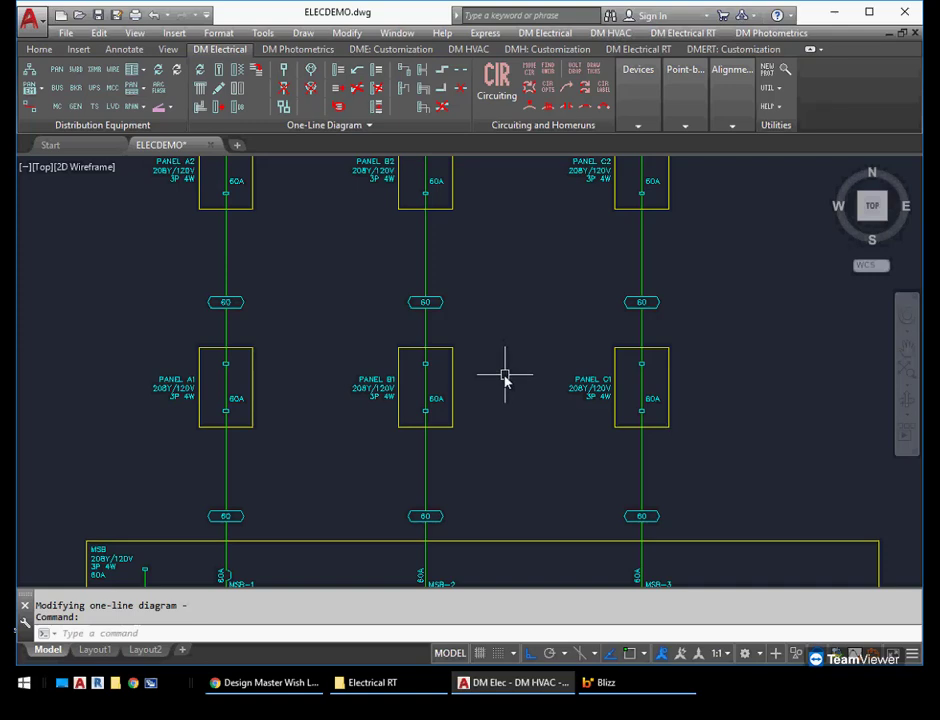
{"action": "middle_click_drag", "start_coordinate": [505, 378], "coordinate": [518, 333]}
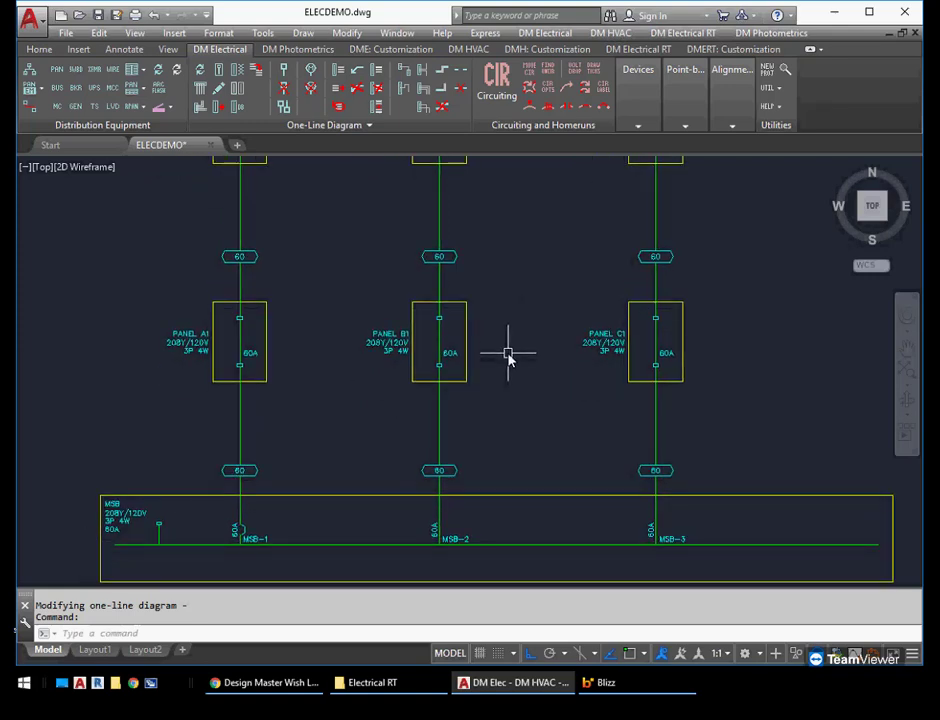
{"action": "middle_click_drag", "start_coordinate": [499, 392], "coordinate": [518, 330]}
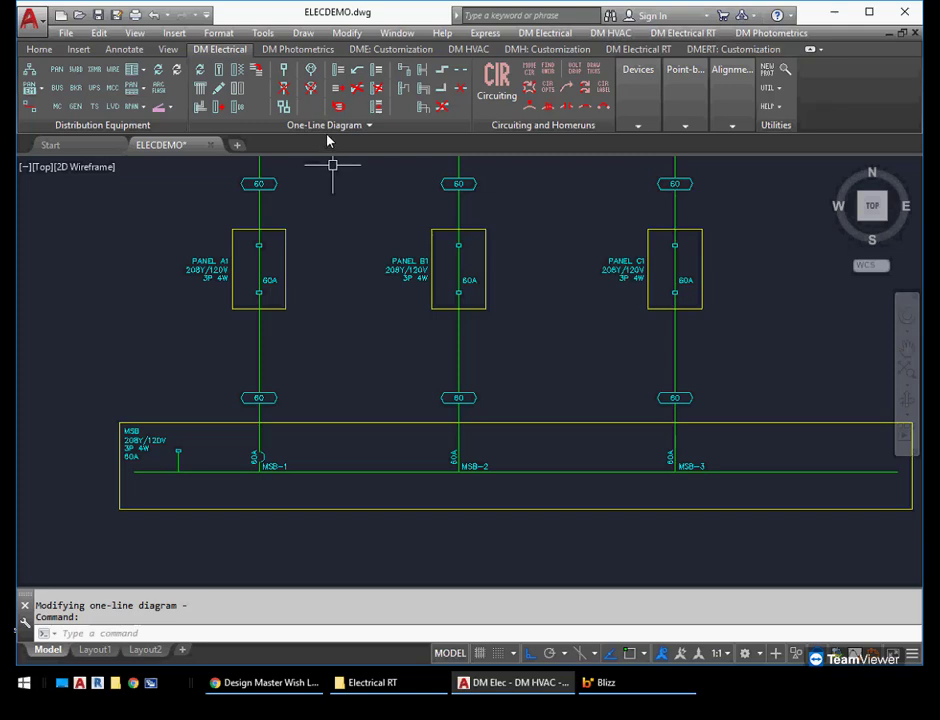
{"action": "left_click", "coordinate": [260, 71]}
{"action": "left_click", "coordinate": [259, 456]}
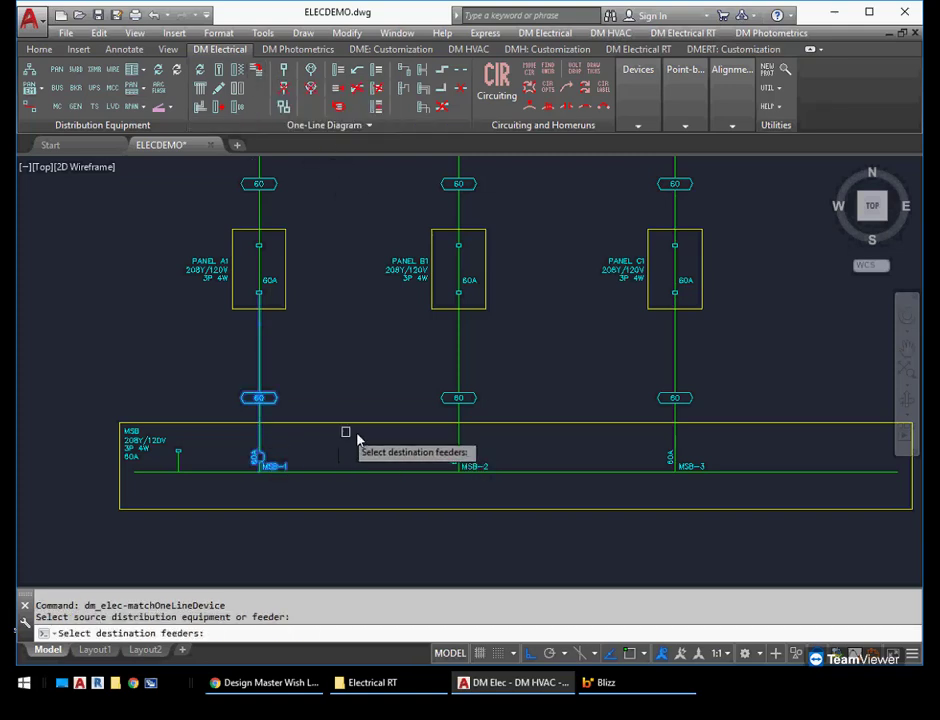
{"action": "left_click", "coordinate": [718, 452]}
{"action": "left_click", "coordinate": [418, 466]}
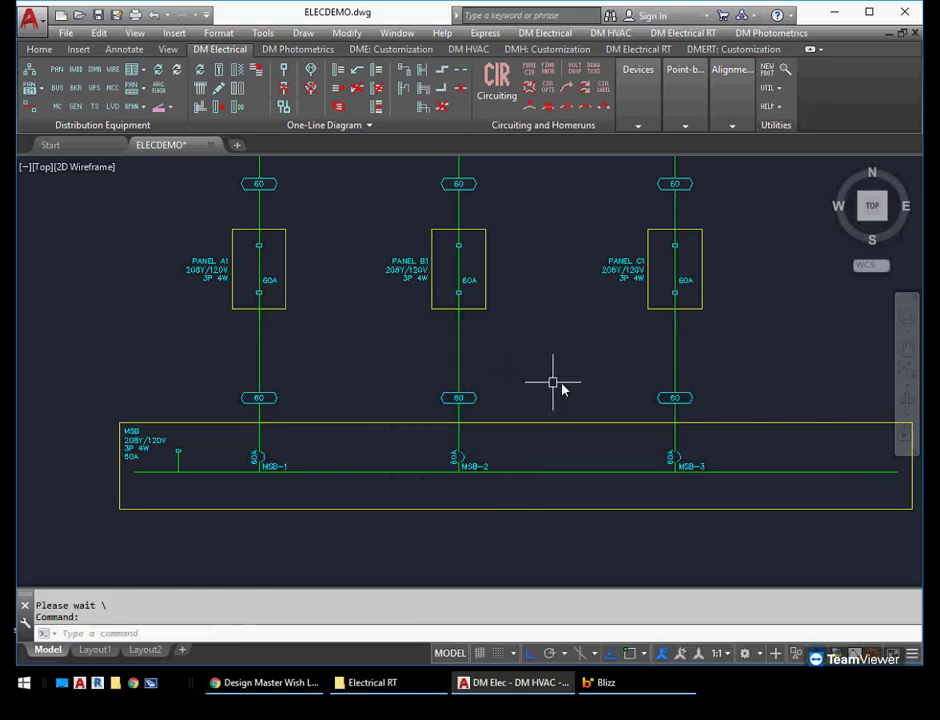